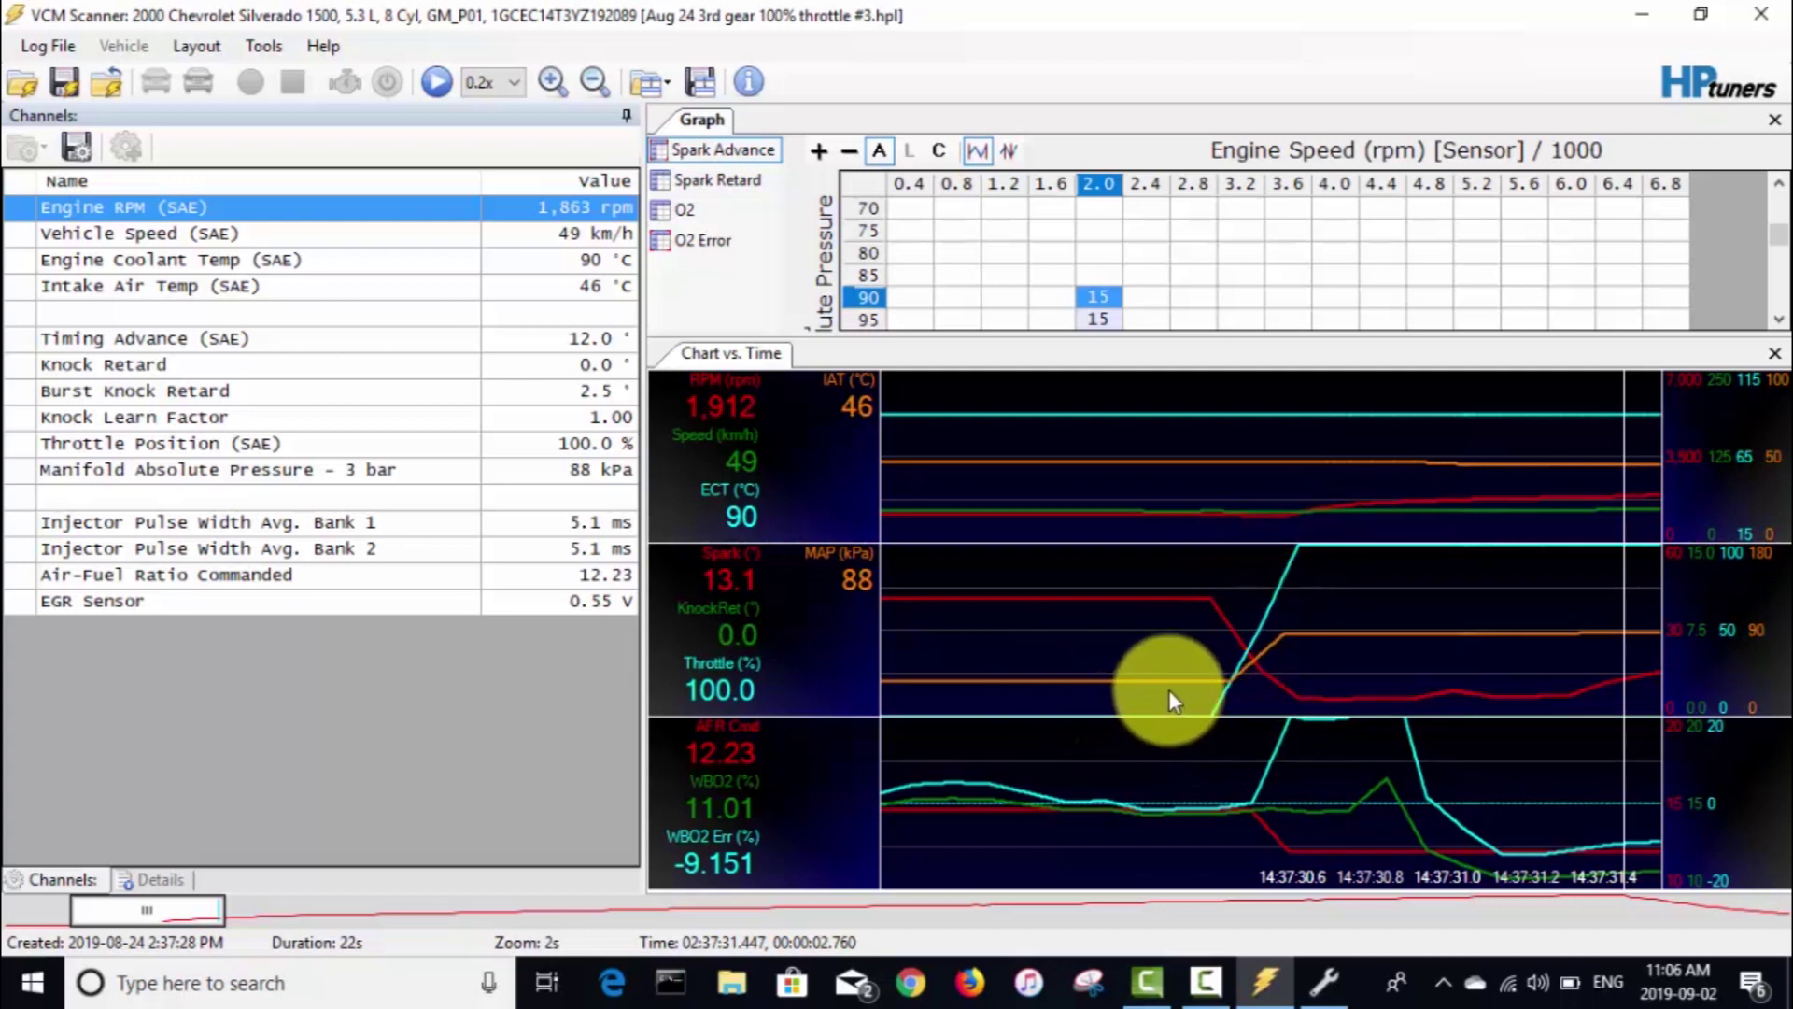
Step: Examine the wideband air-fuel ratio and error in the log, from closed throttle through the 100% tip-in to the lean peak
left_click(1166, 648)
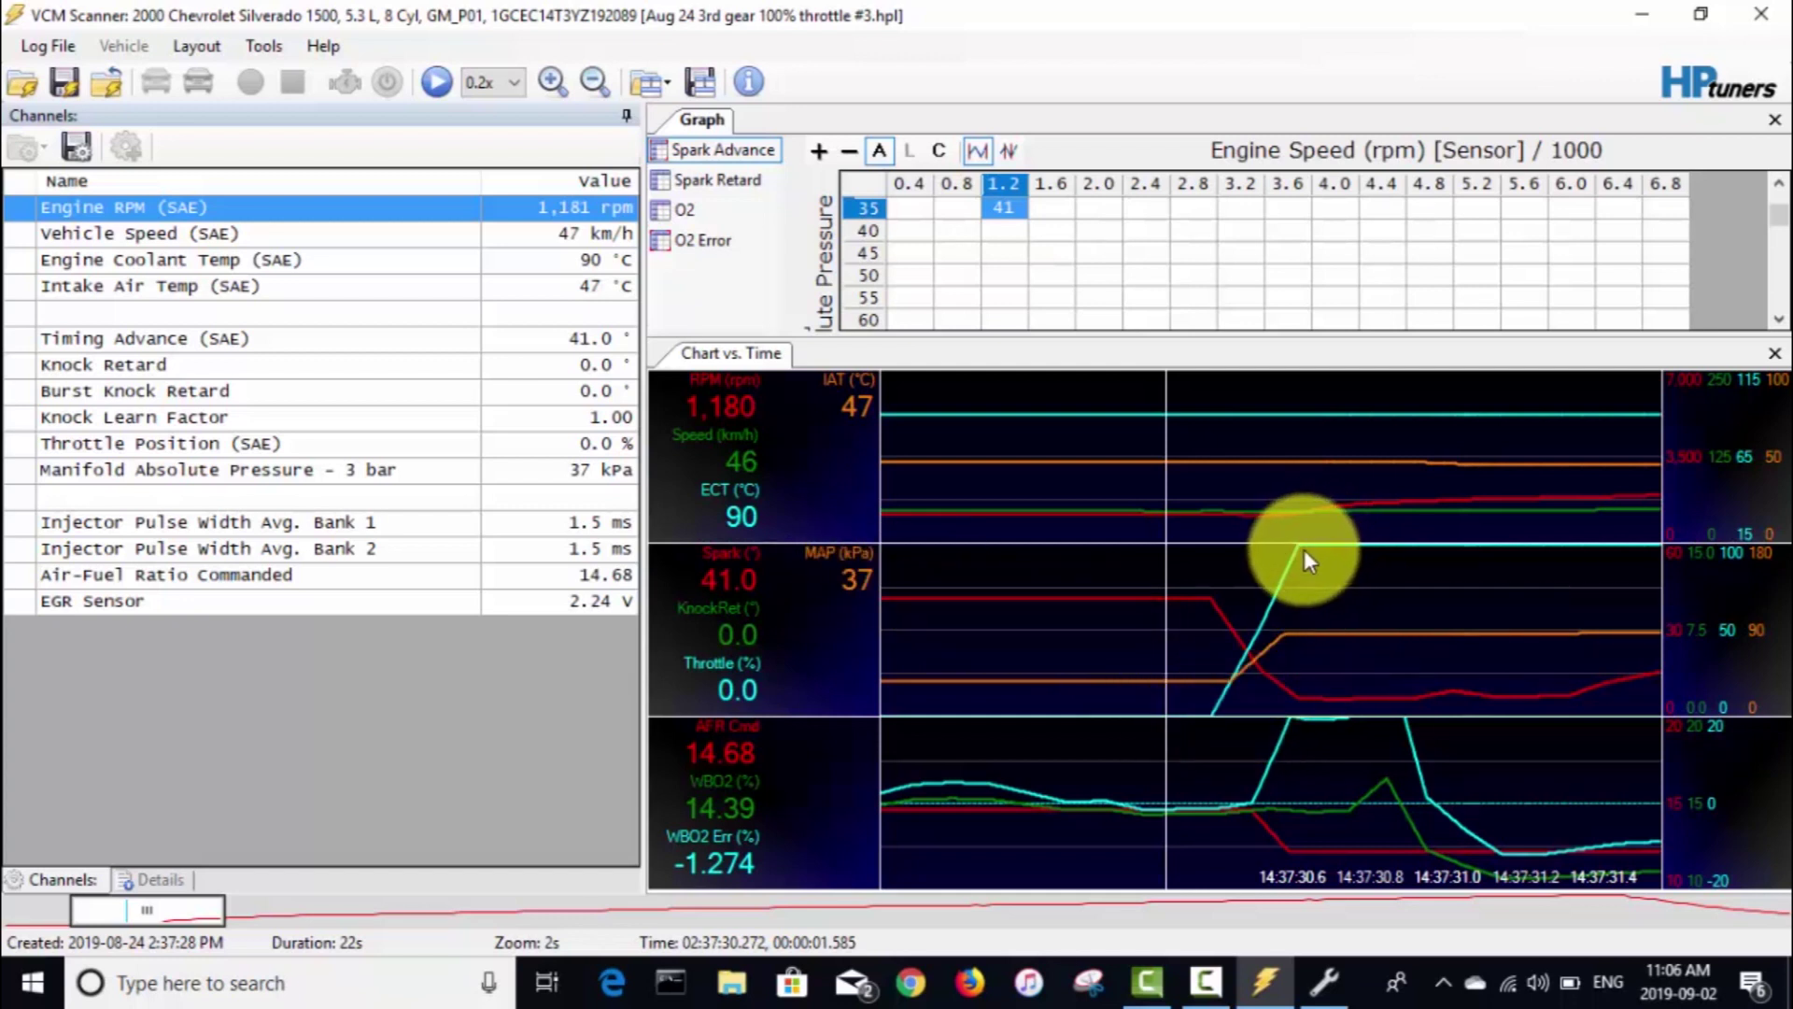
left_click(1324, 535)
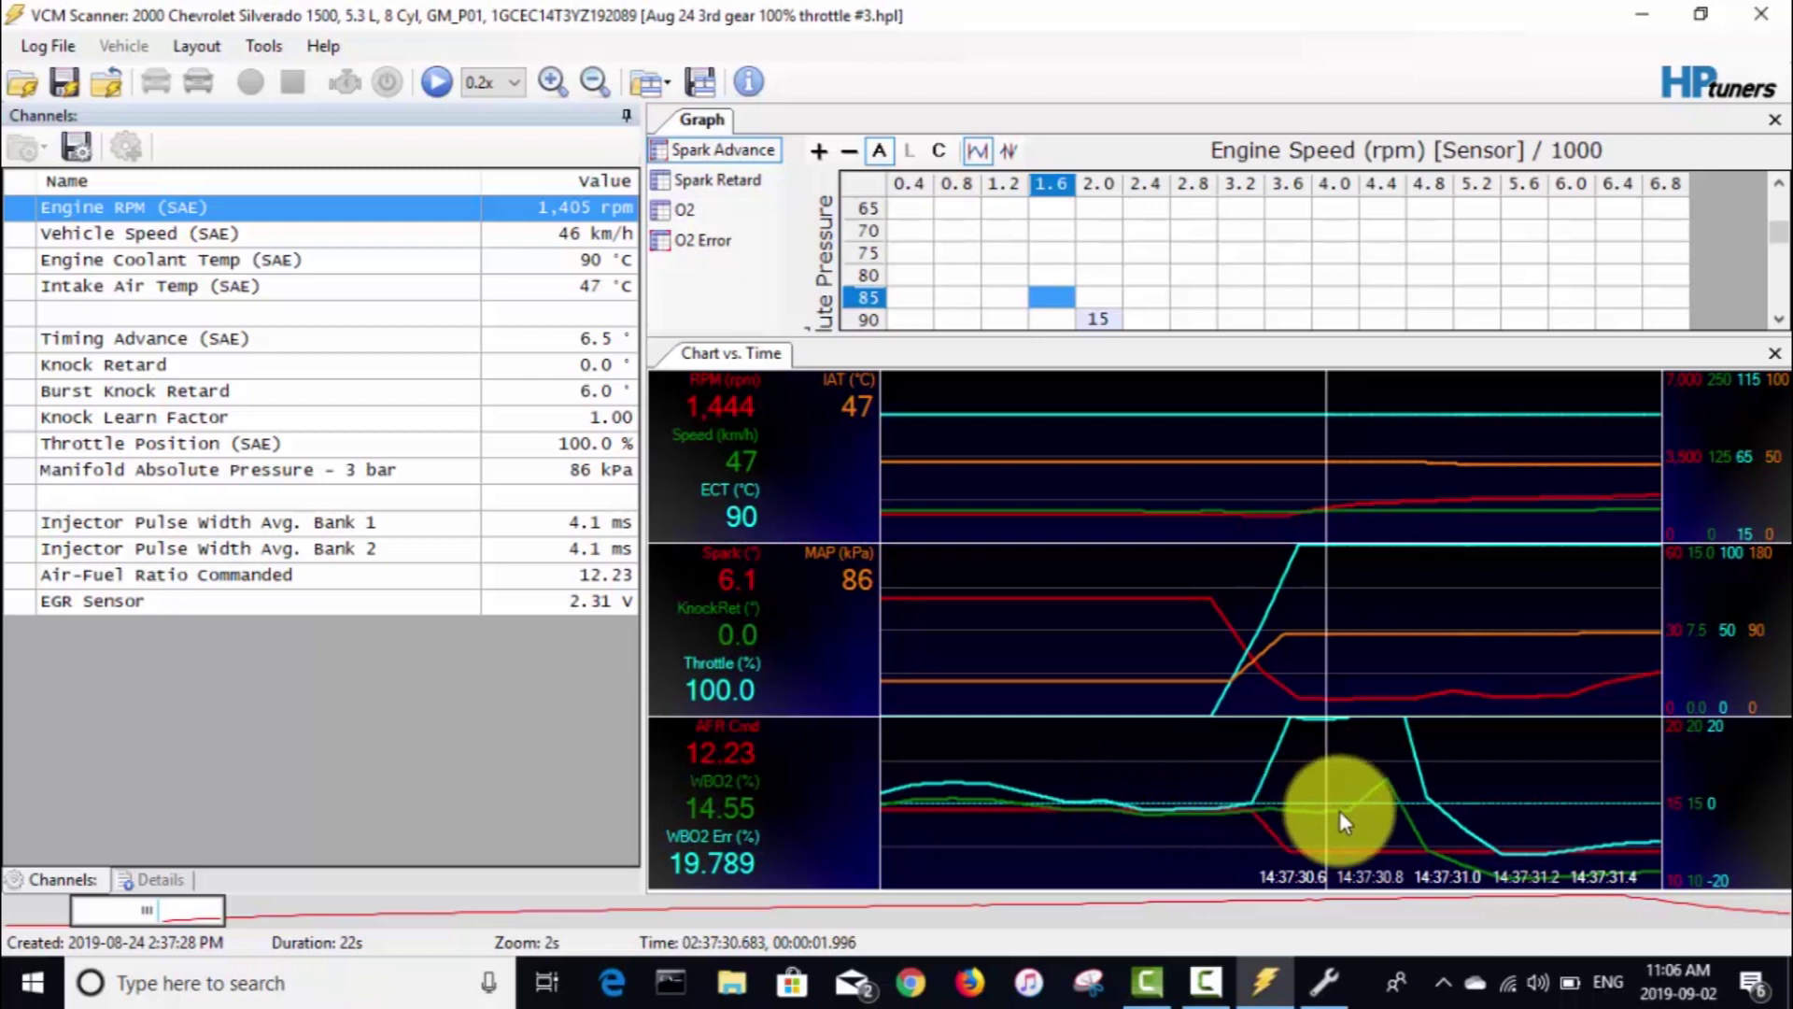
key("Right")
key("Right")
key("Right")
key("Right")
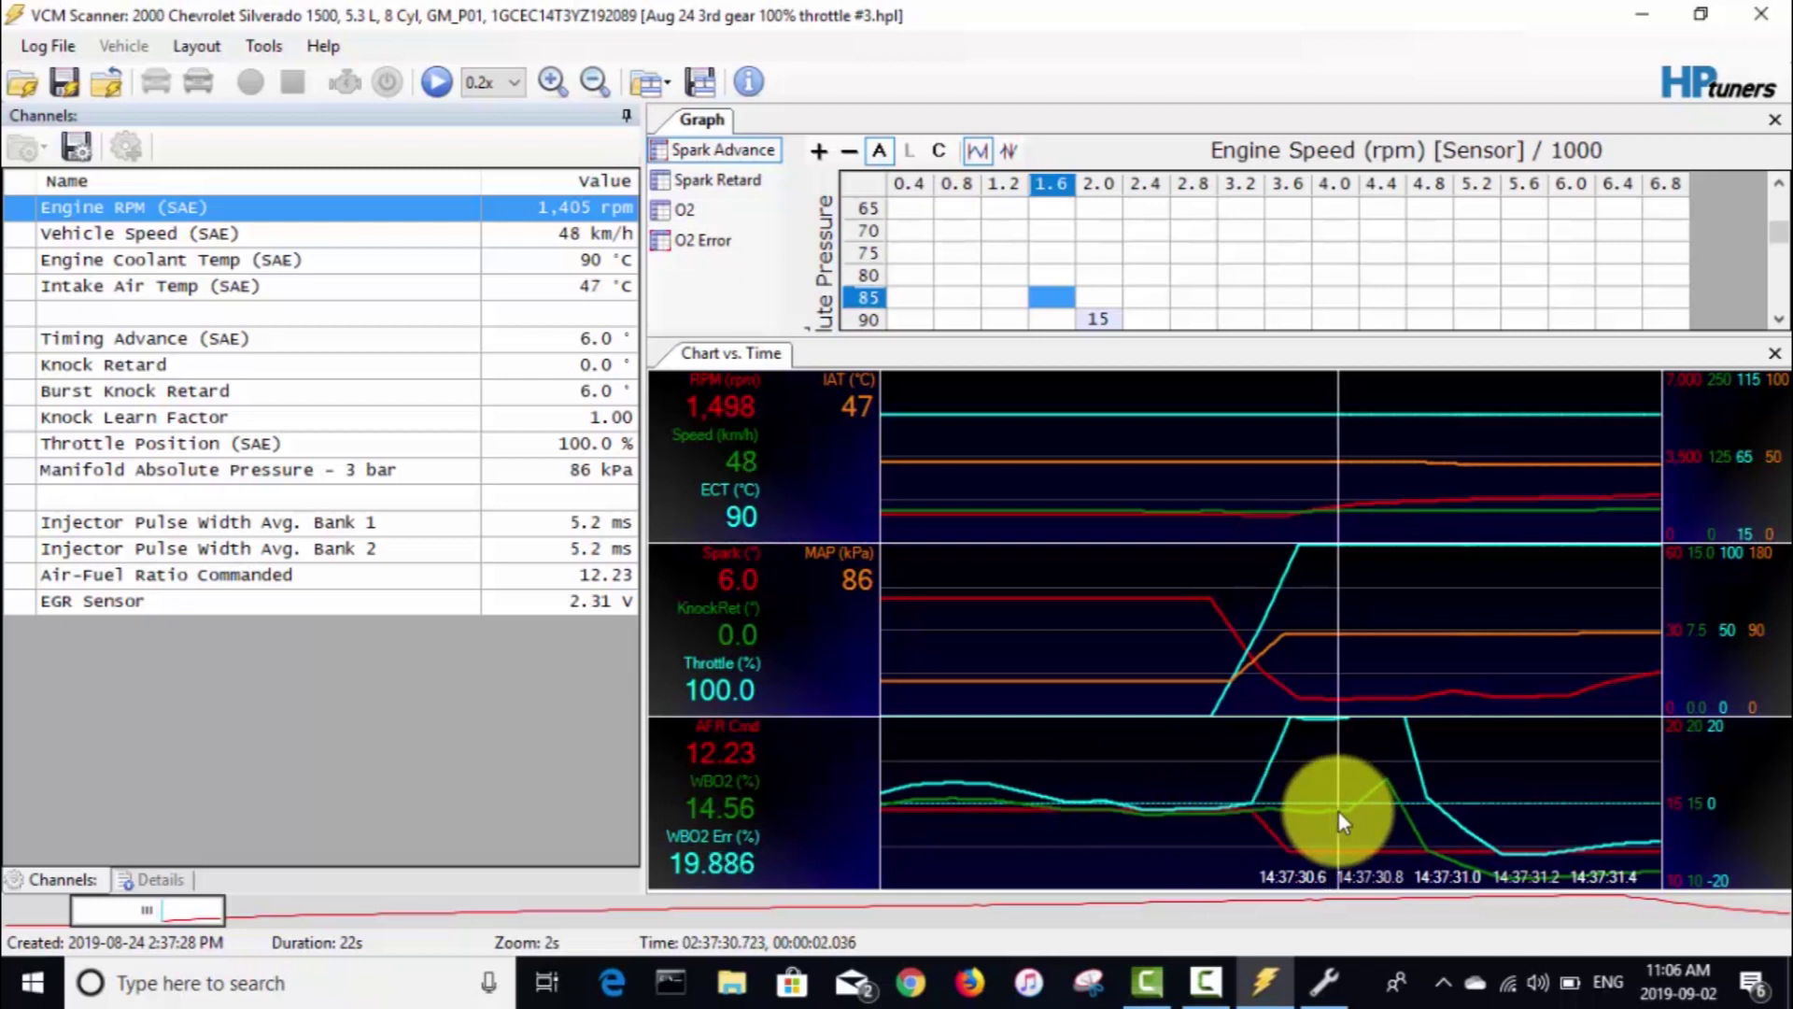
key("Right")
key("Right")
key("Right")
key("Right")
key("Right")
key("Right")
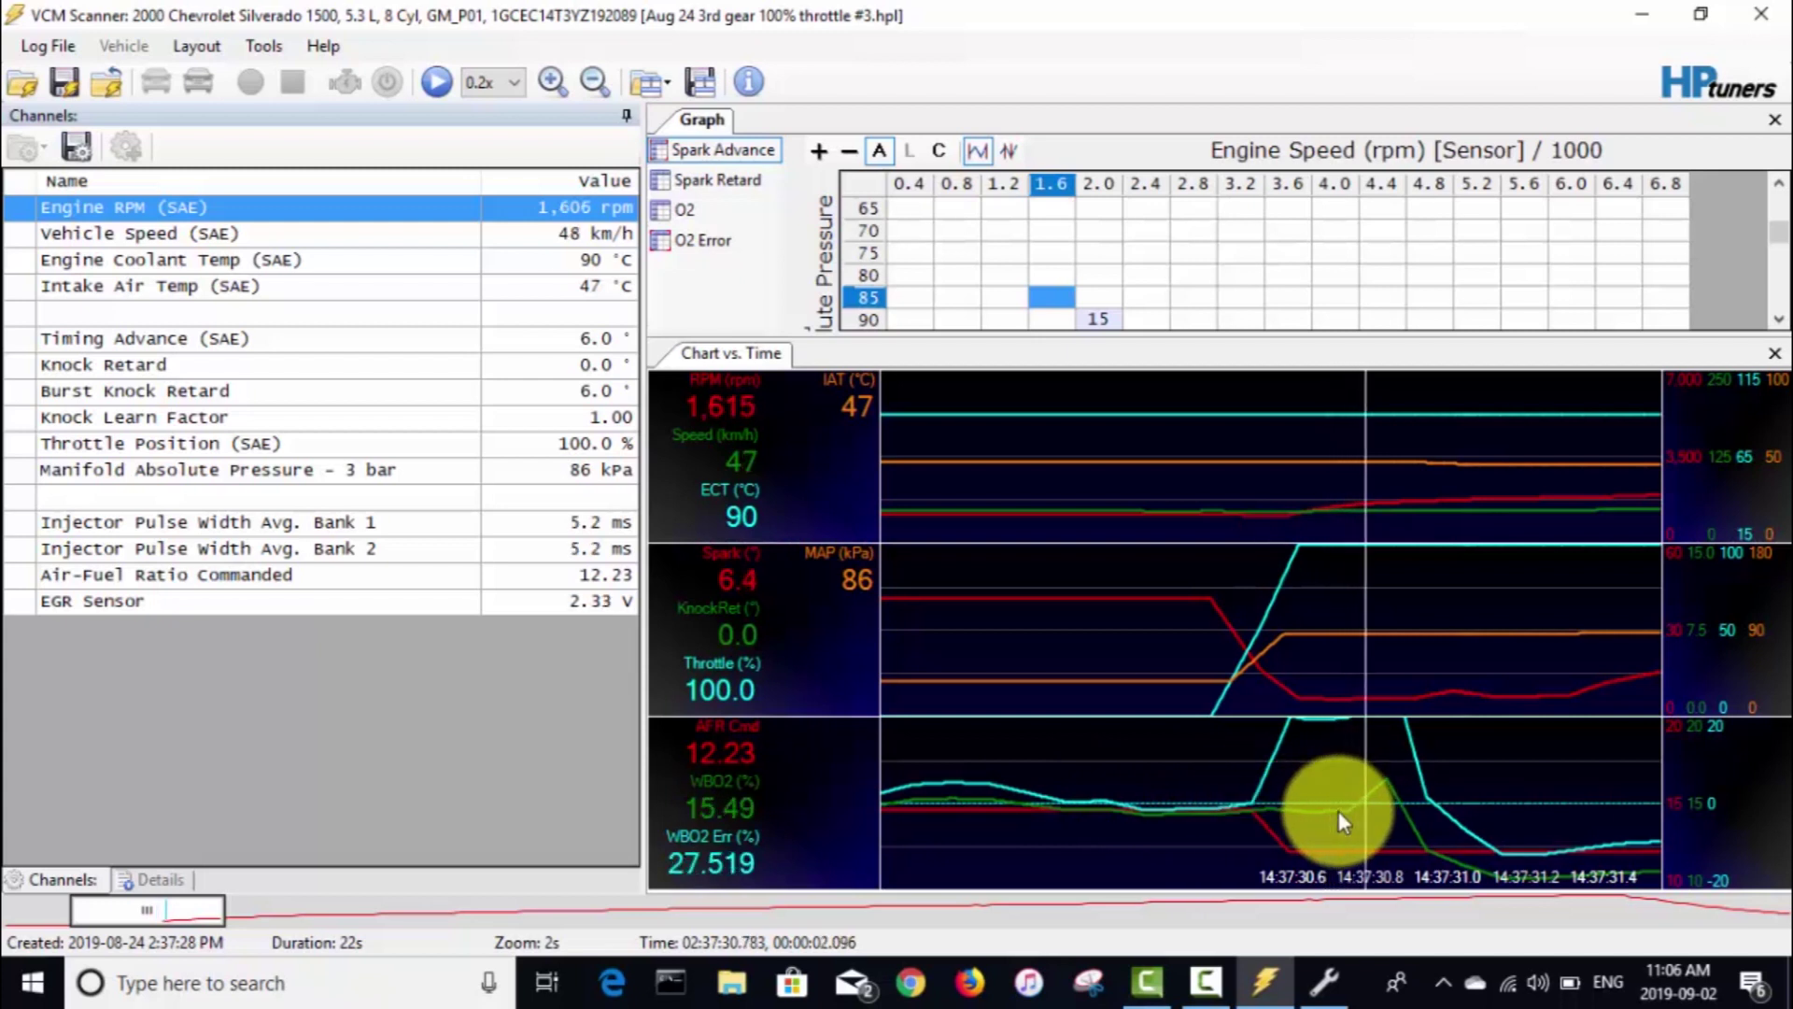
key("Right")
key("Right")
key("Right")
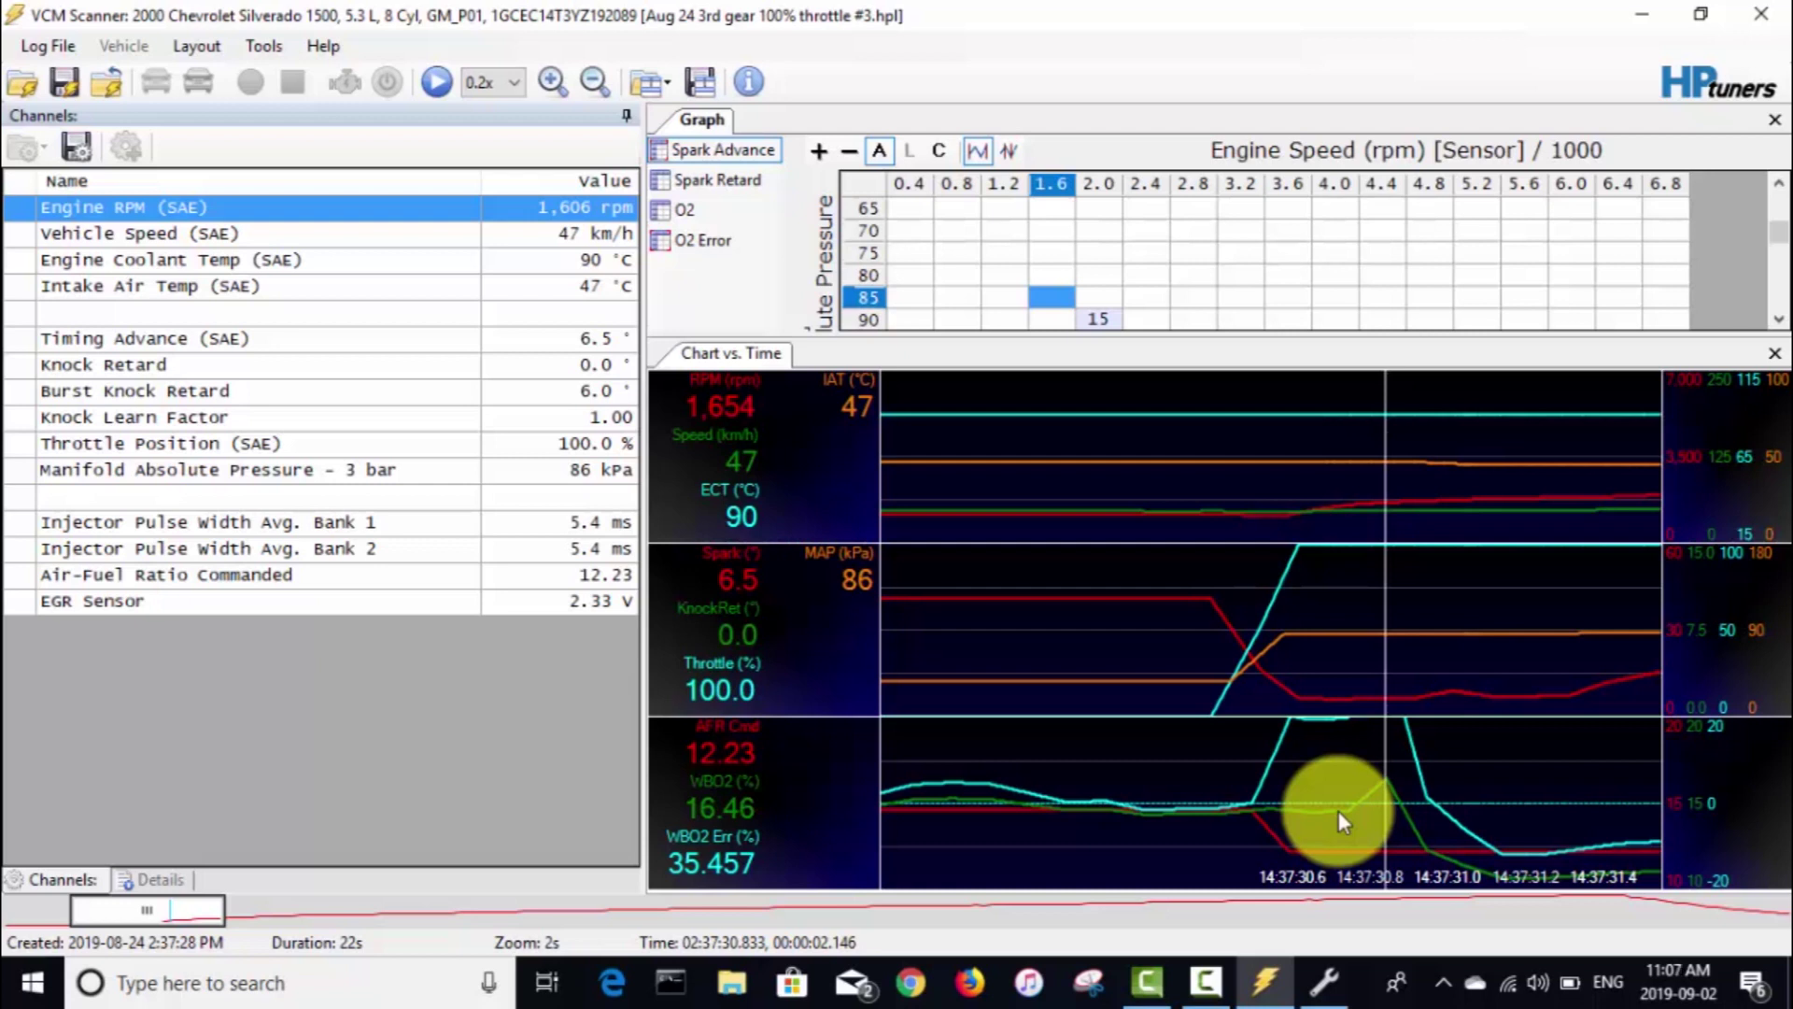
Step: Compare the manifold pressure just before and just after the throttle opening in the log
left_click(1188, 637)
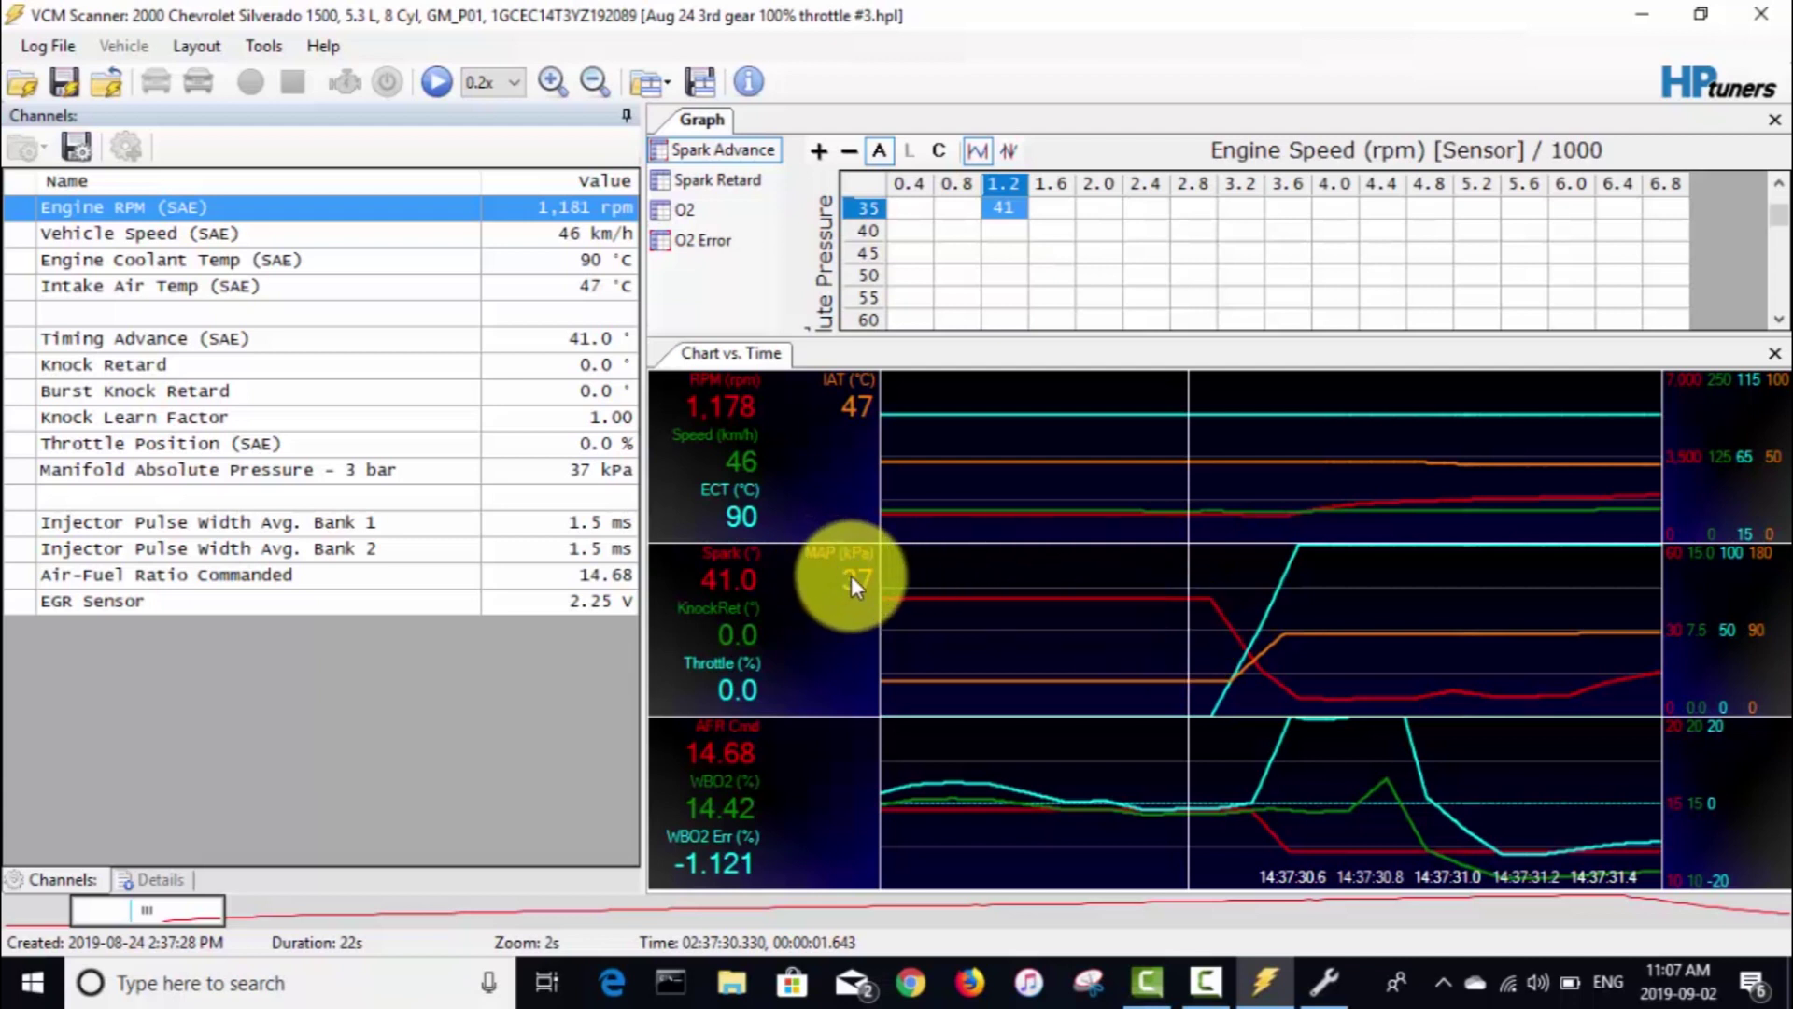
left_click(1324, 583)
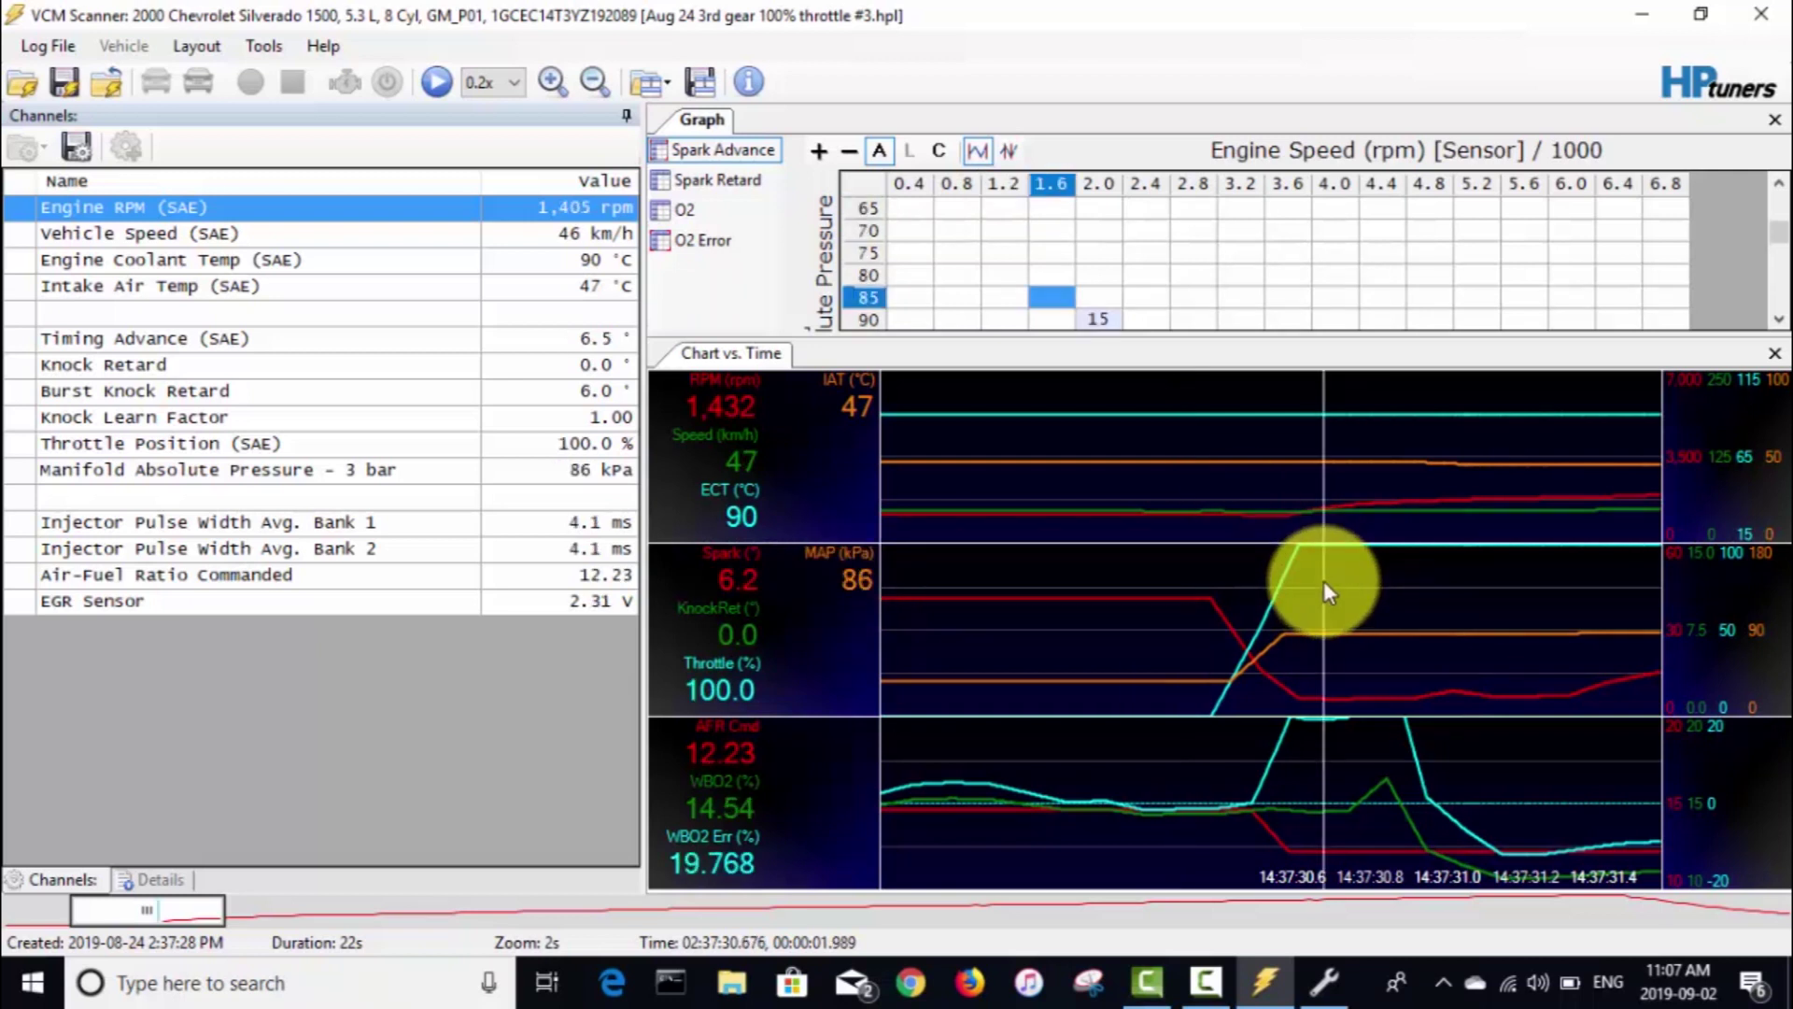
Step: Switch to VCM Editor and open the Fuel To Wall Impact Factor table among the engine's transient fuel settings
left_click(1325, 992)
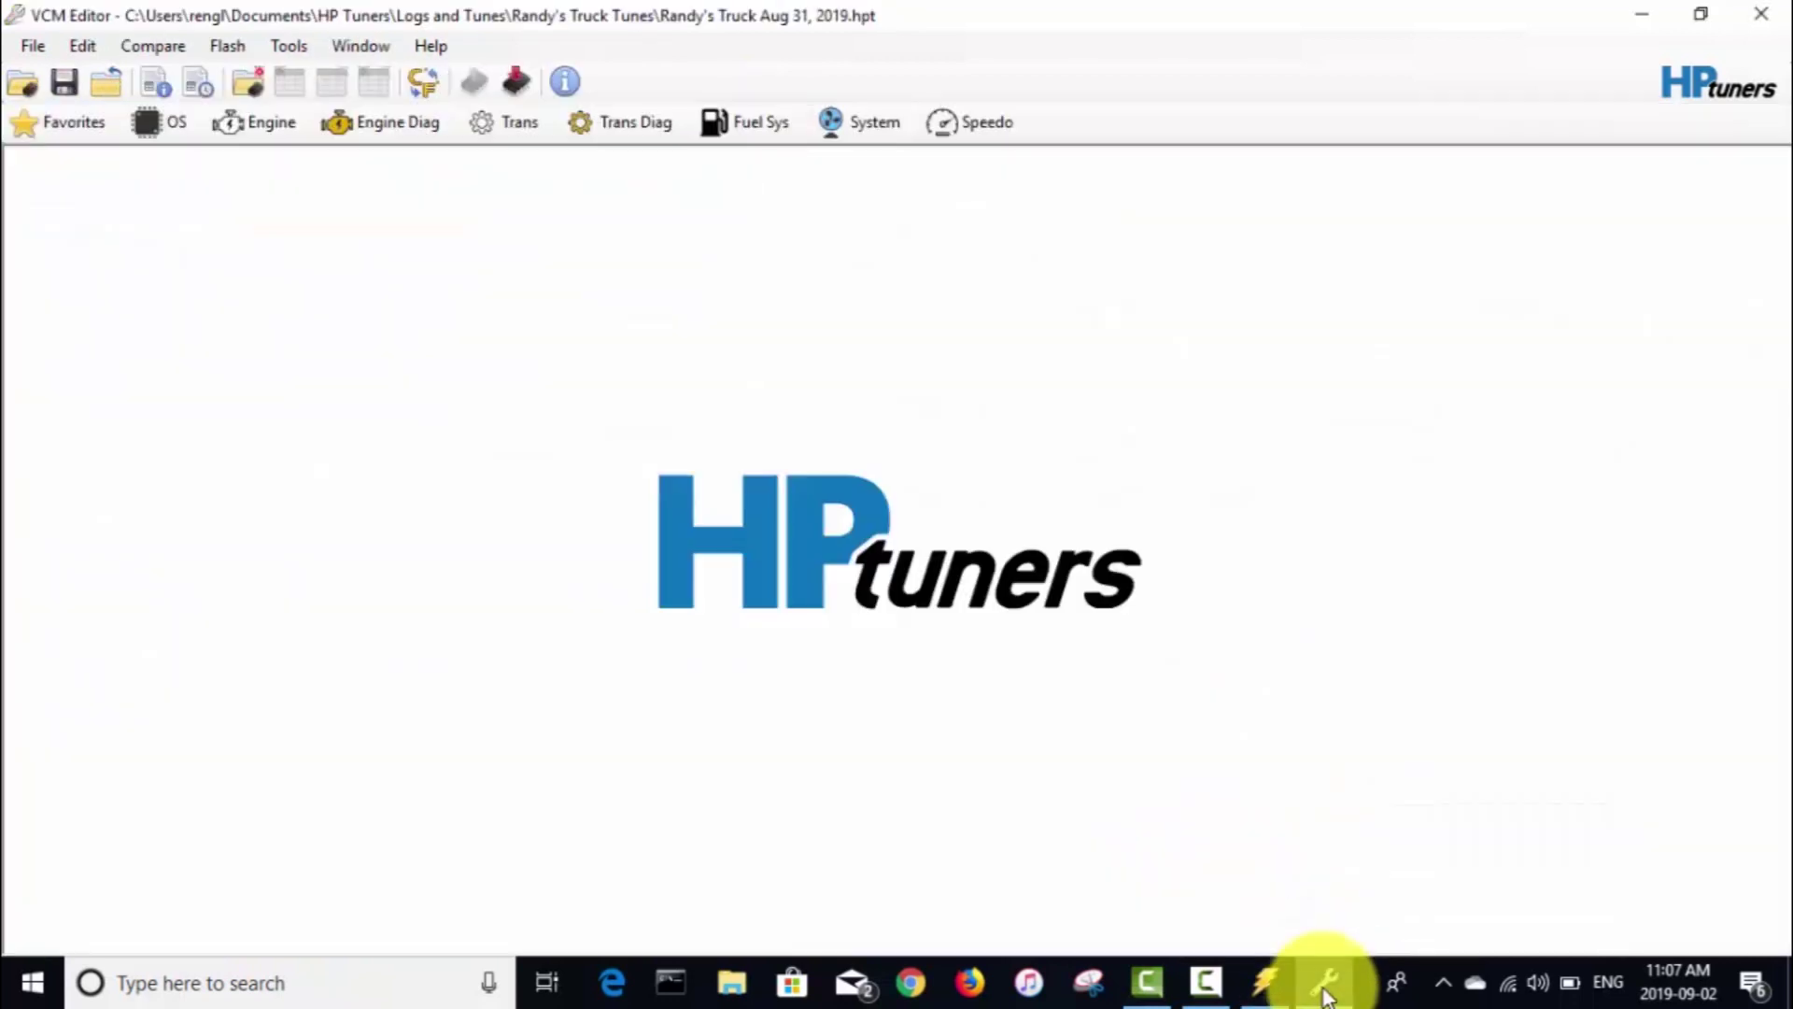
left_click(269, 122)
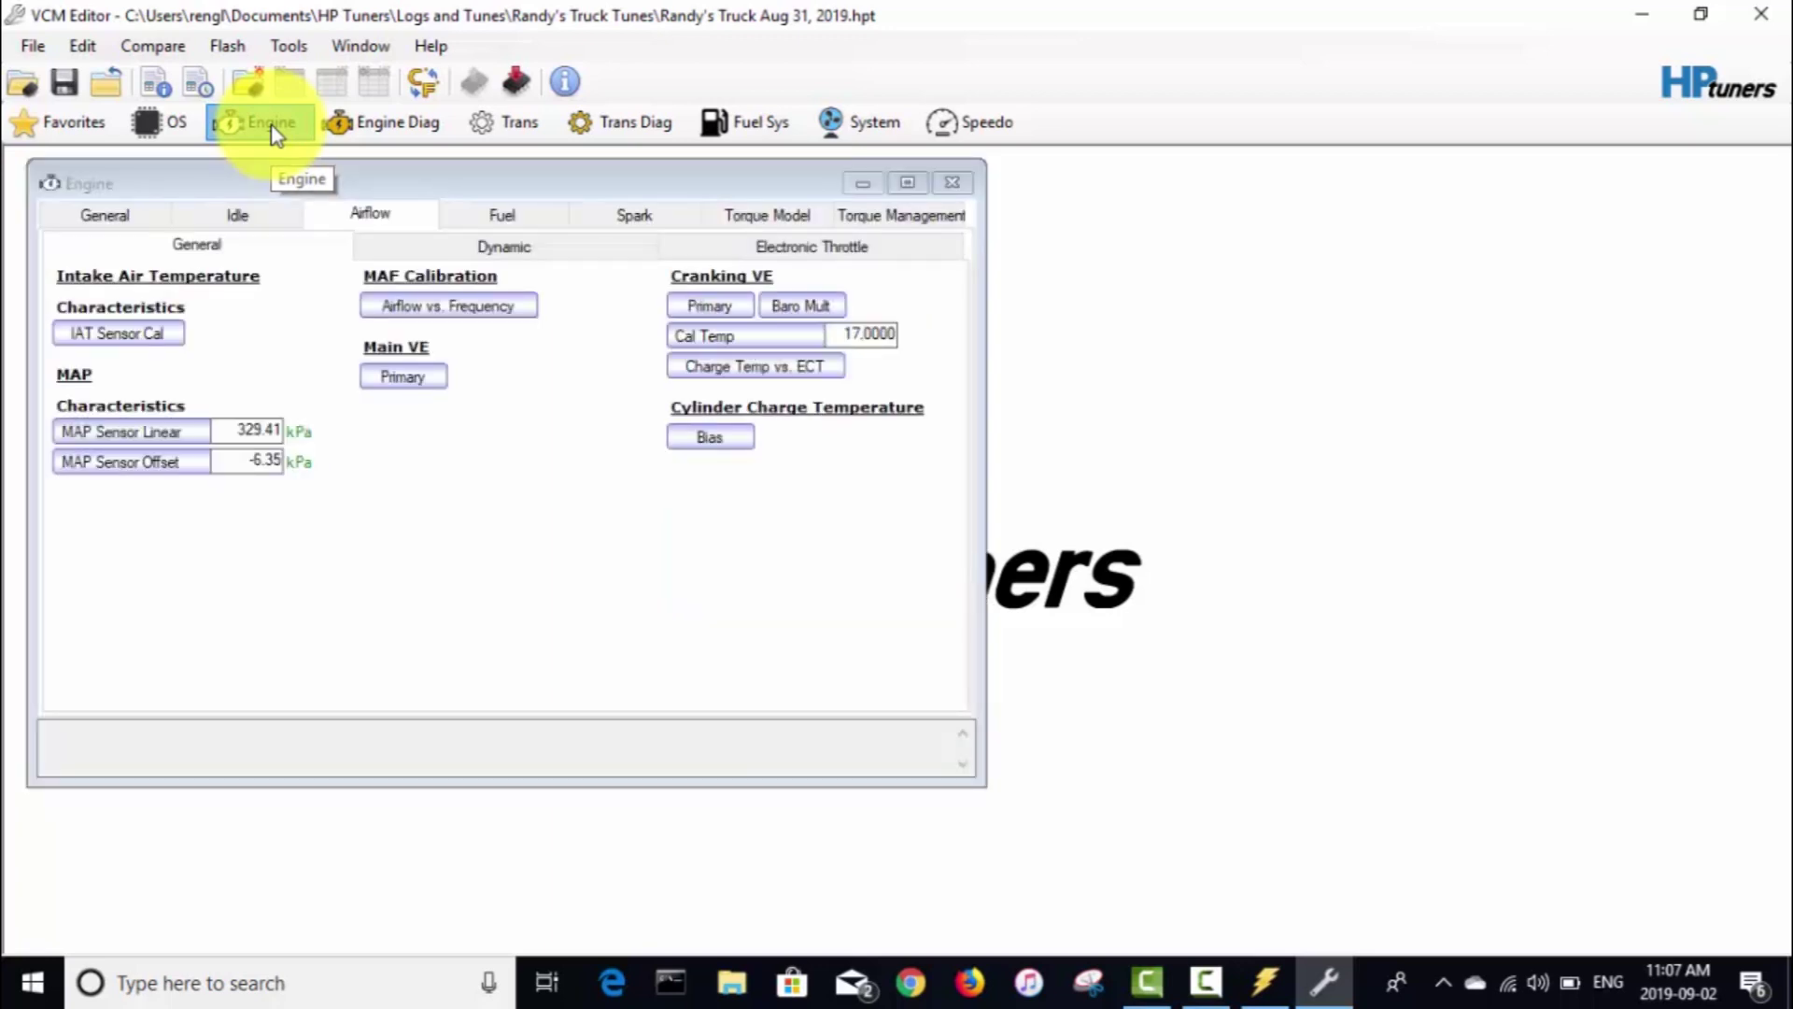
left_click(496, 214)
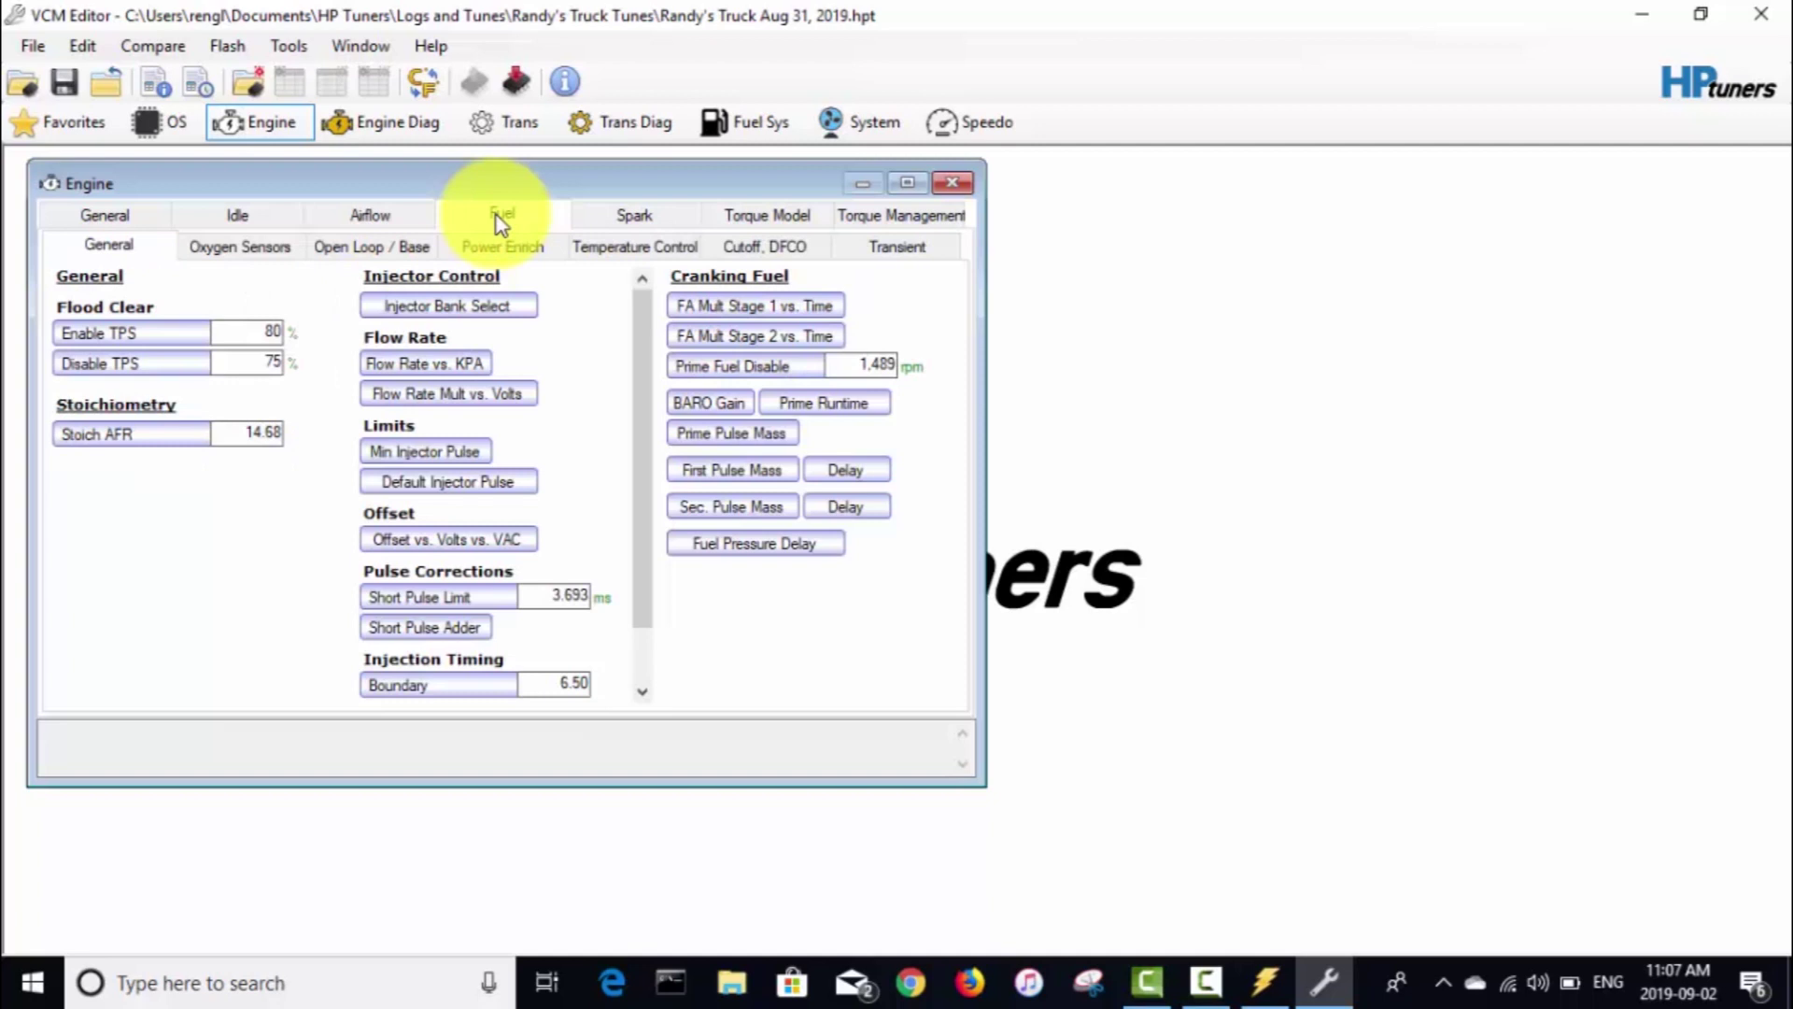
left_click(901, 246)
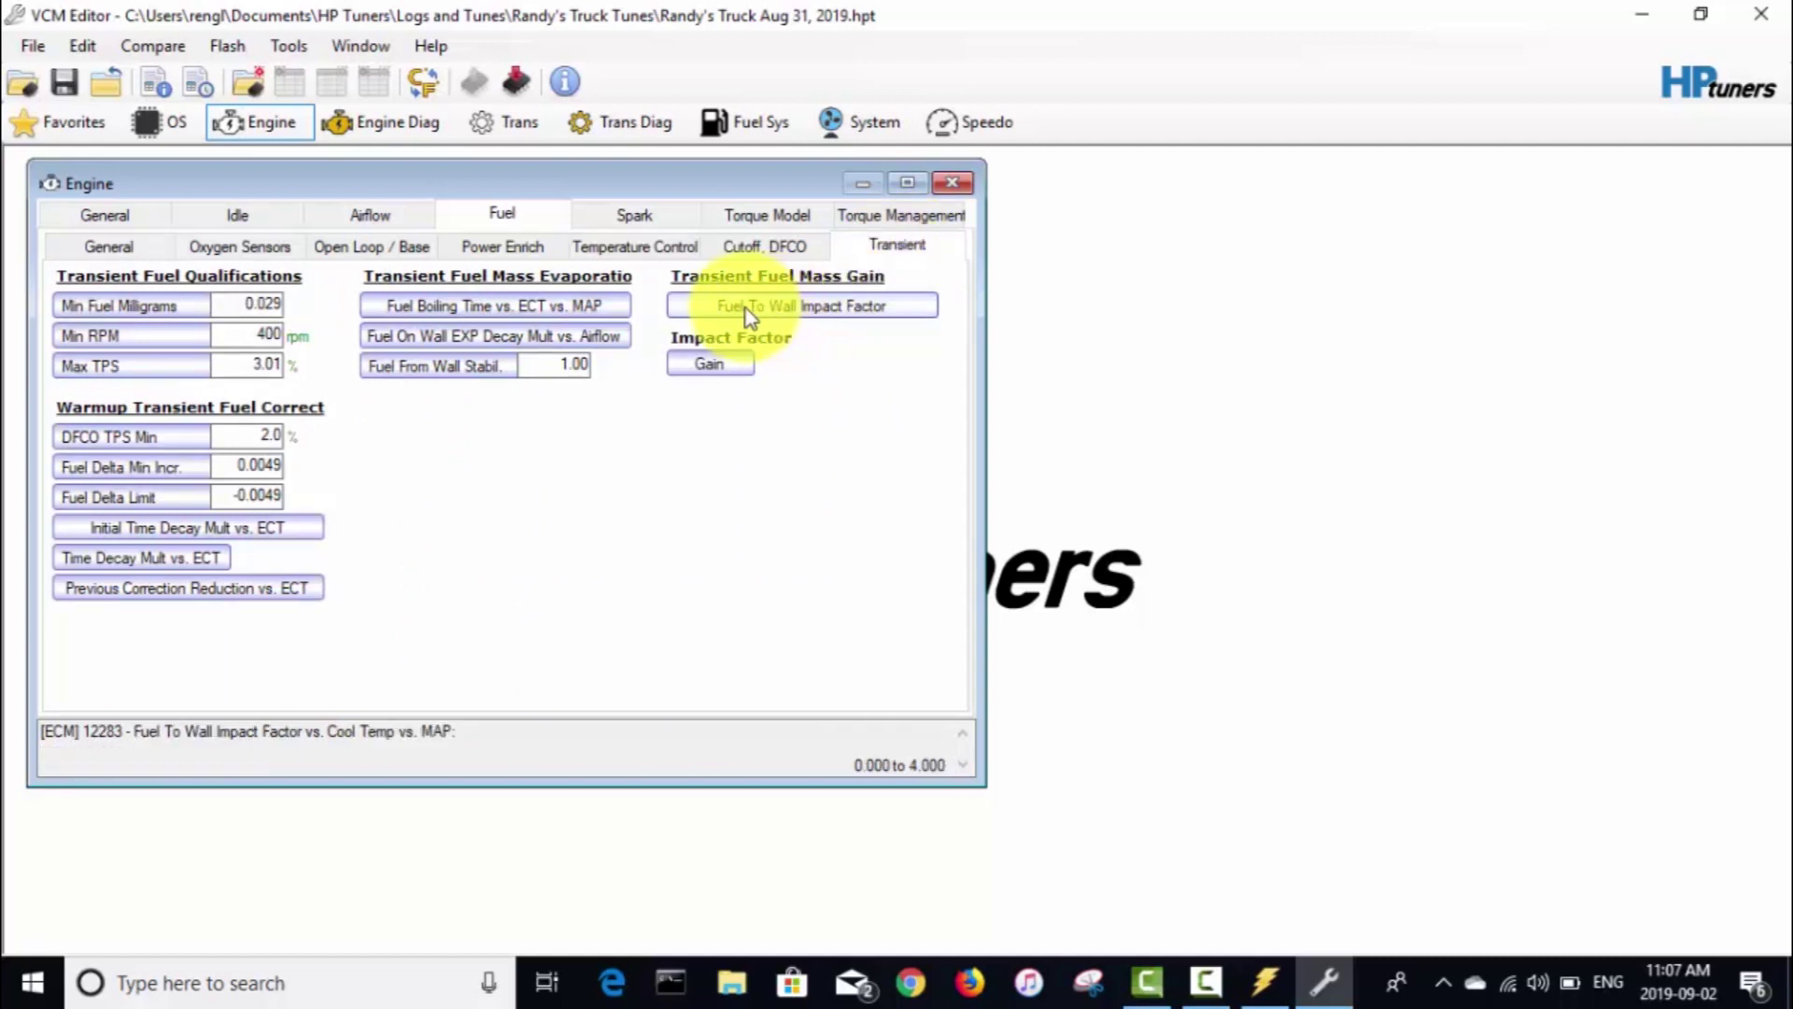
left_click(820, 305)
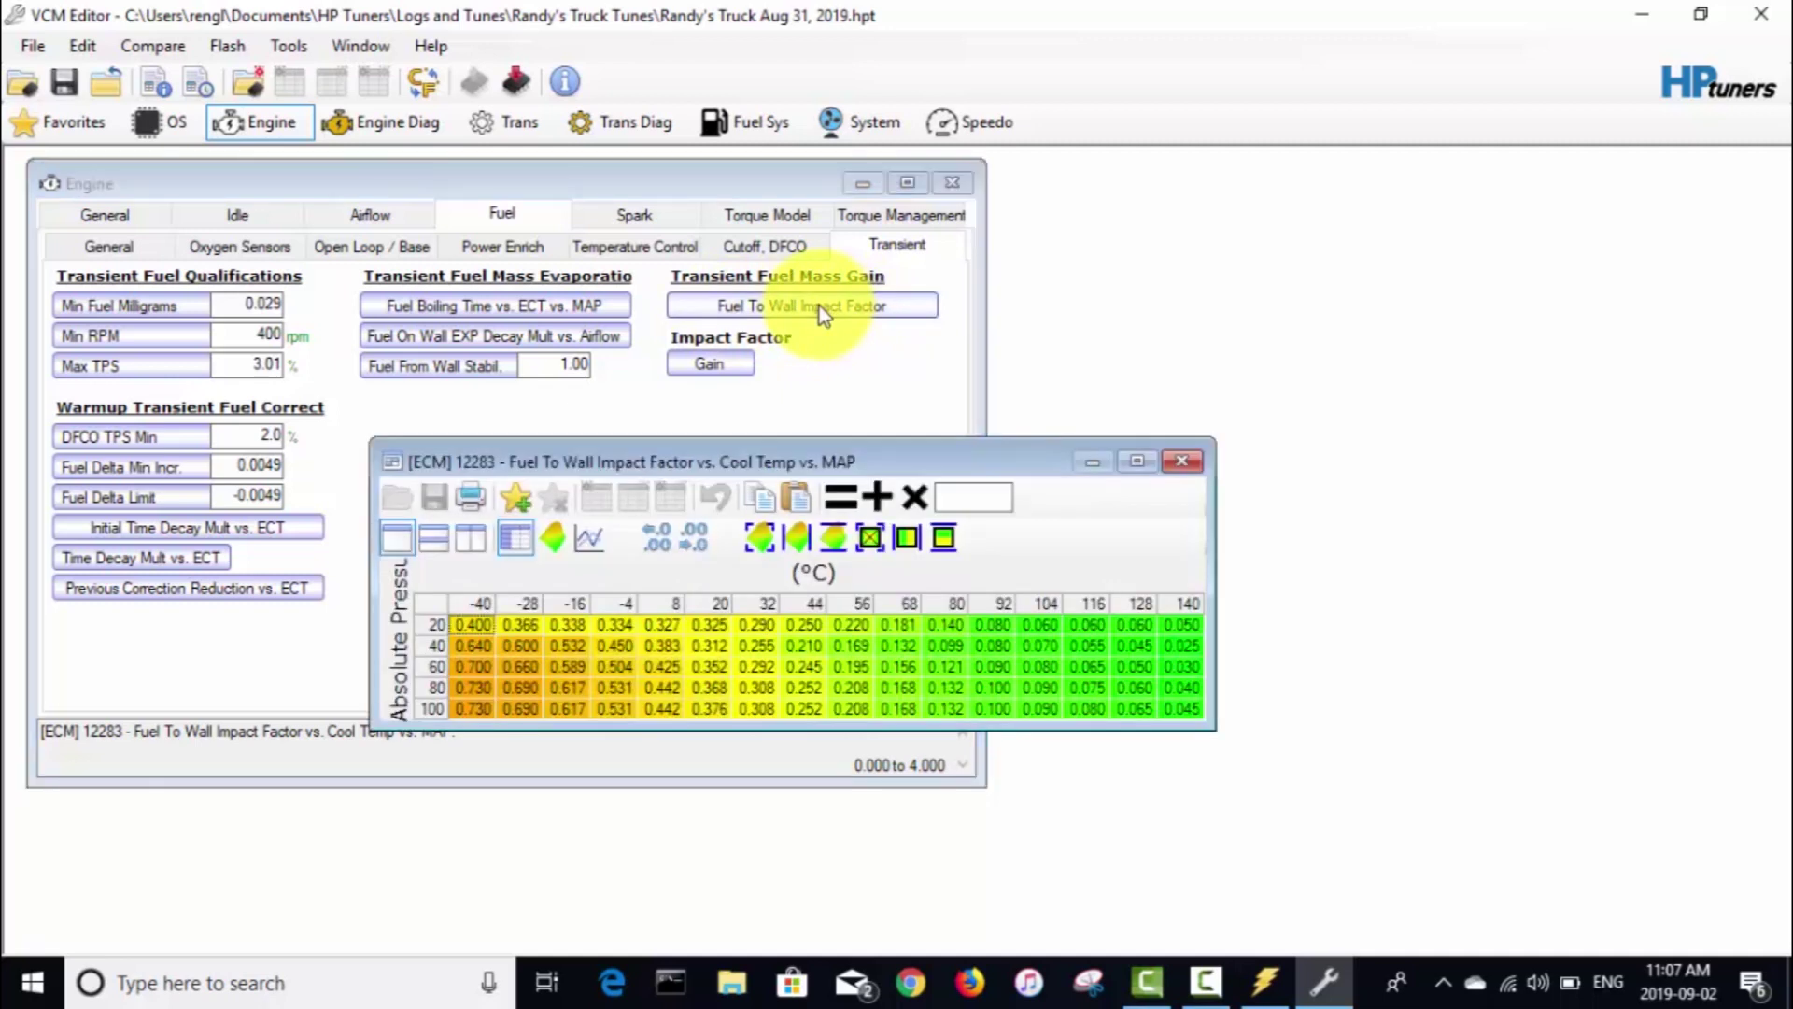
left_click_drag(826, 444, 777, 250)
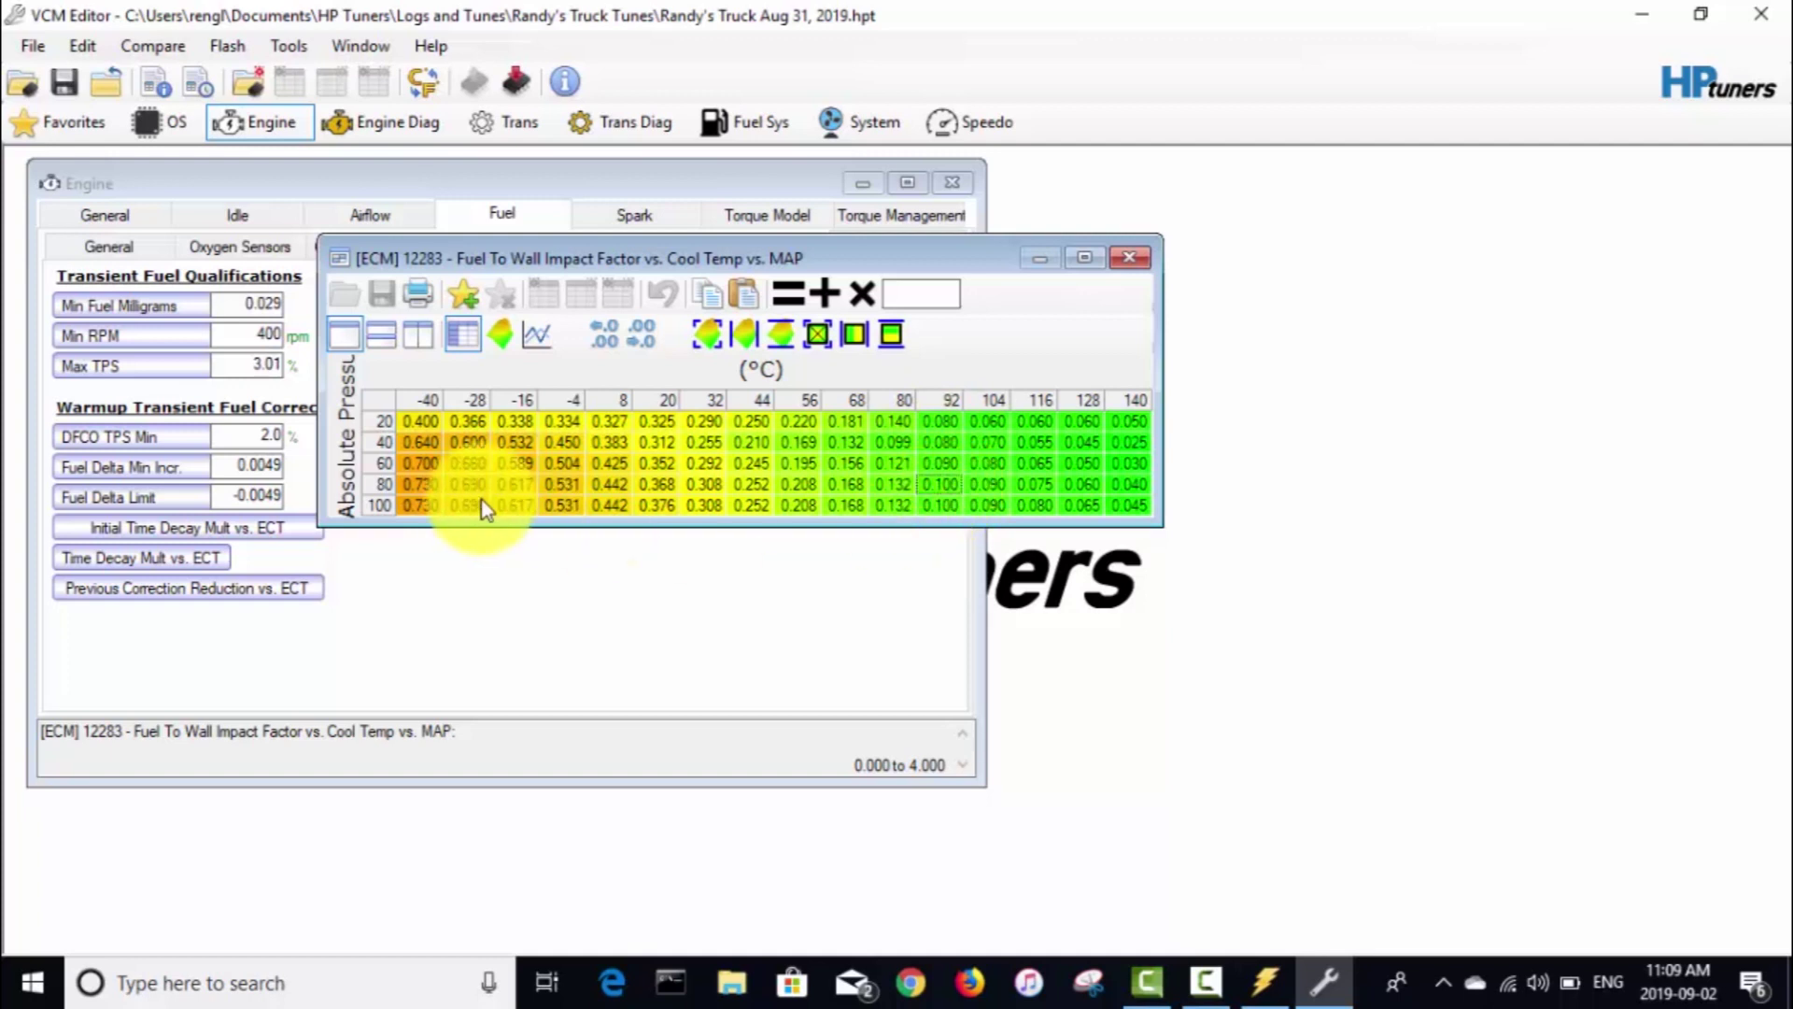
Step: Multiply the entire 100 kPa row of the Fuel To Wall Impact Factor table by 1.2
left_click_drag(419, 507, 1128, 510)
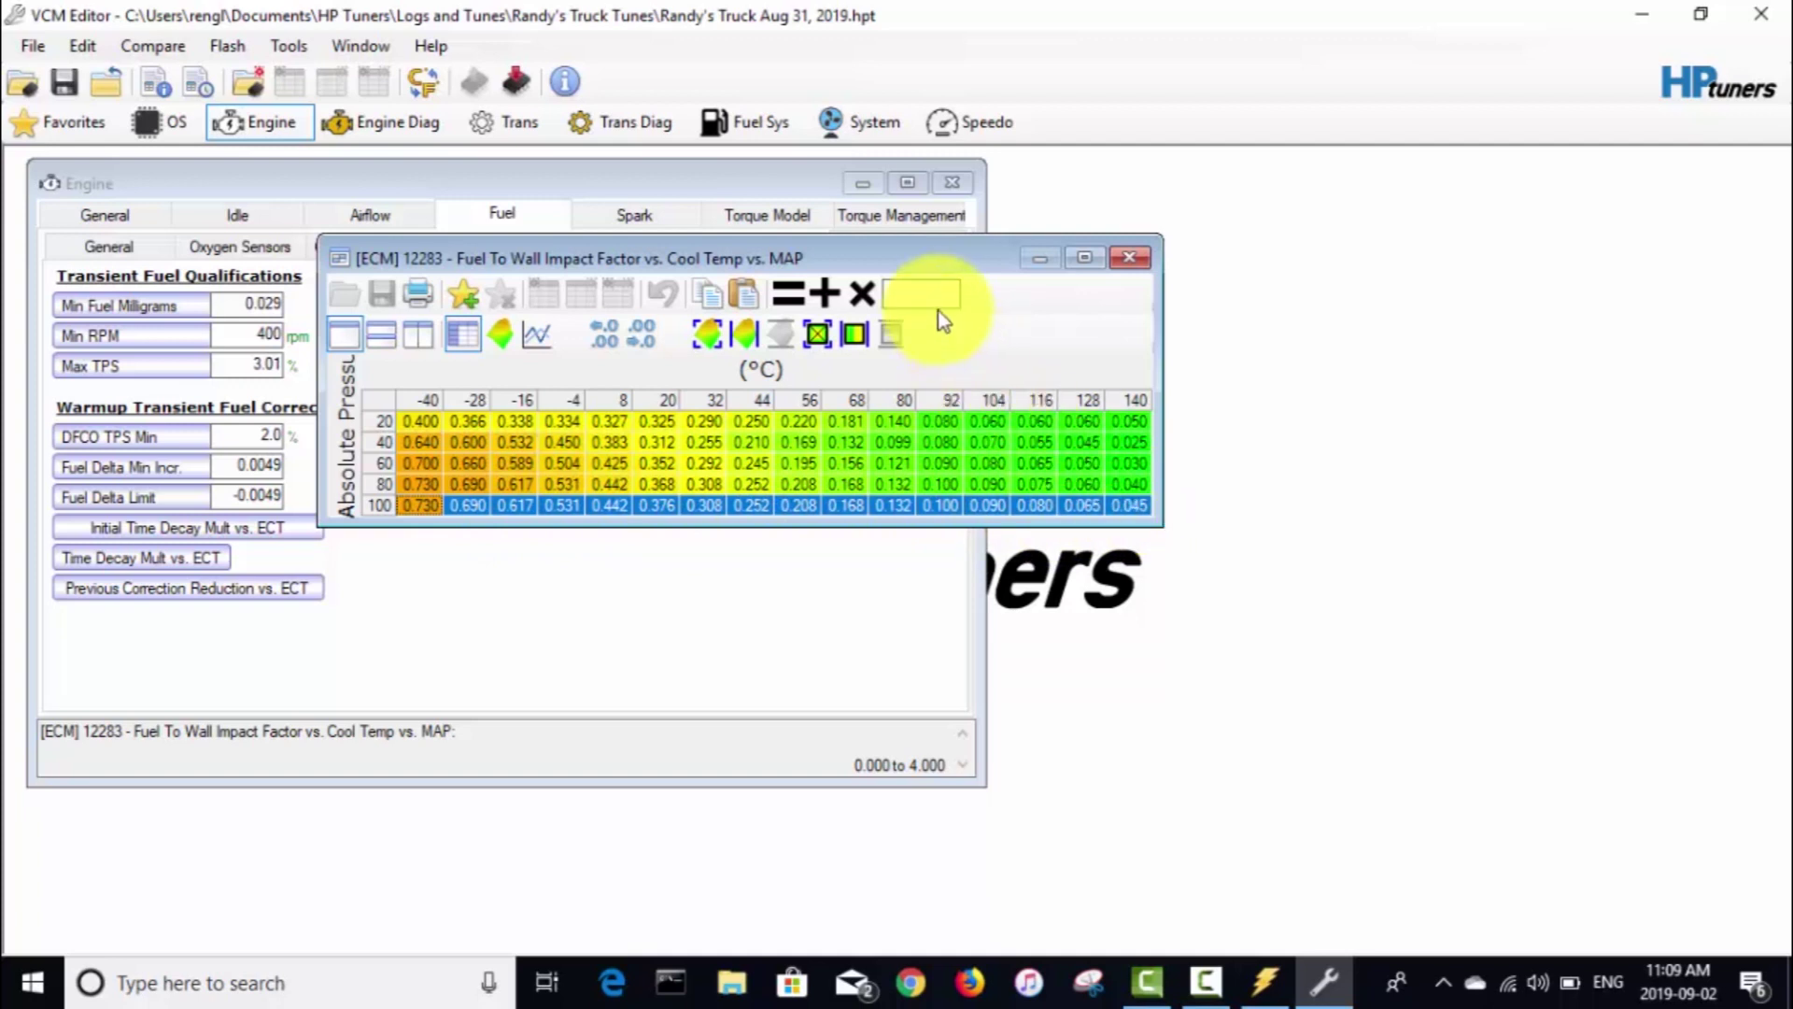
left_click(907, 296)
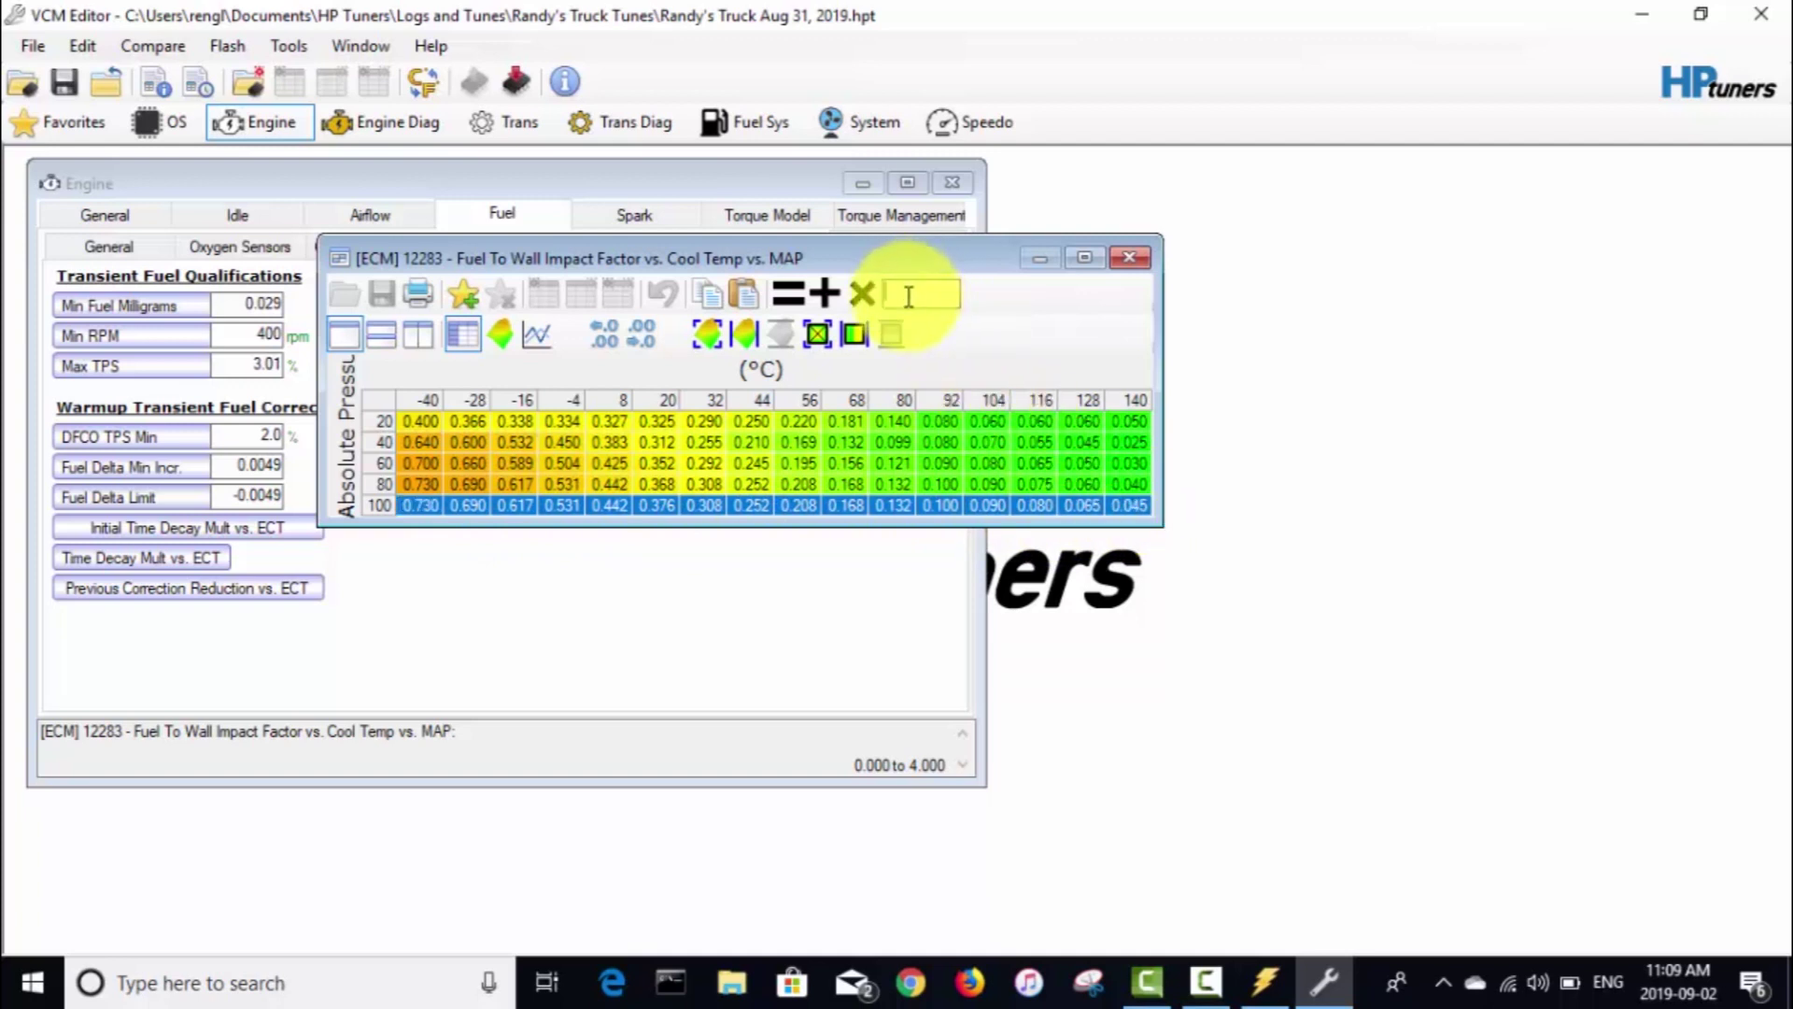
type("1.2")
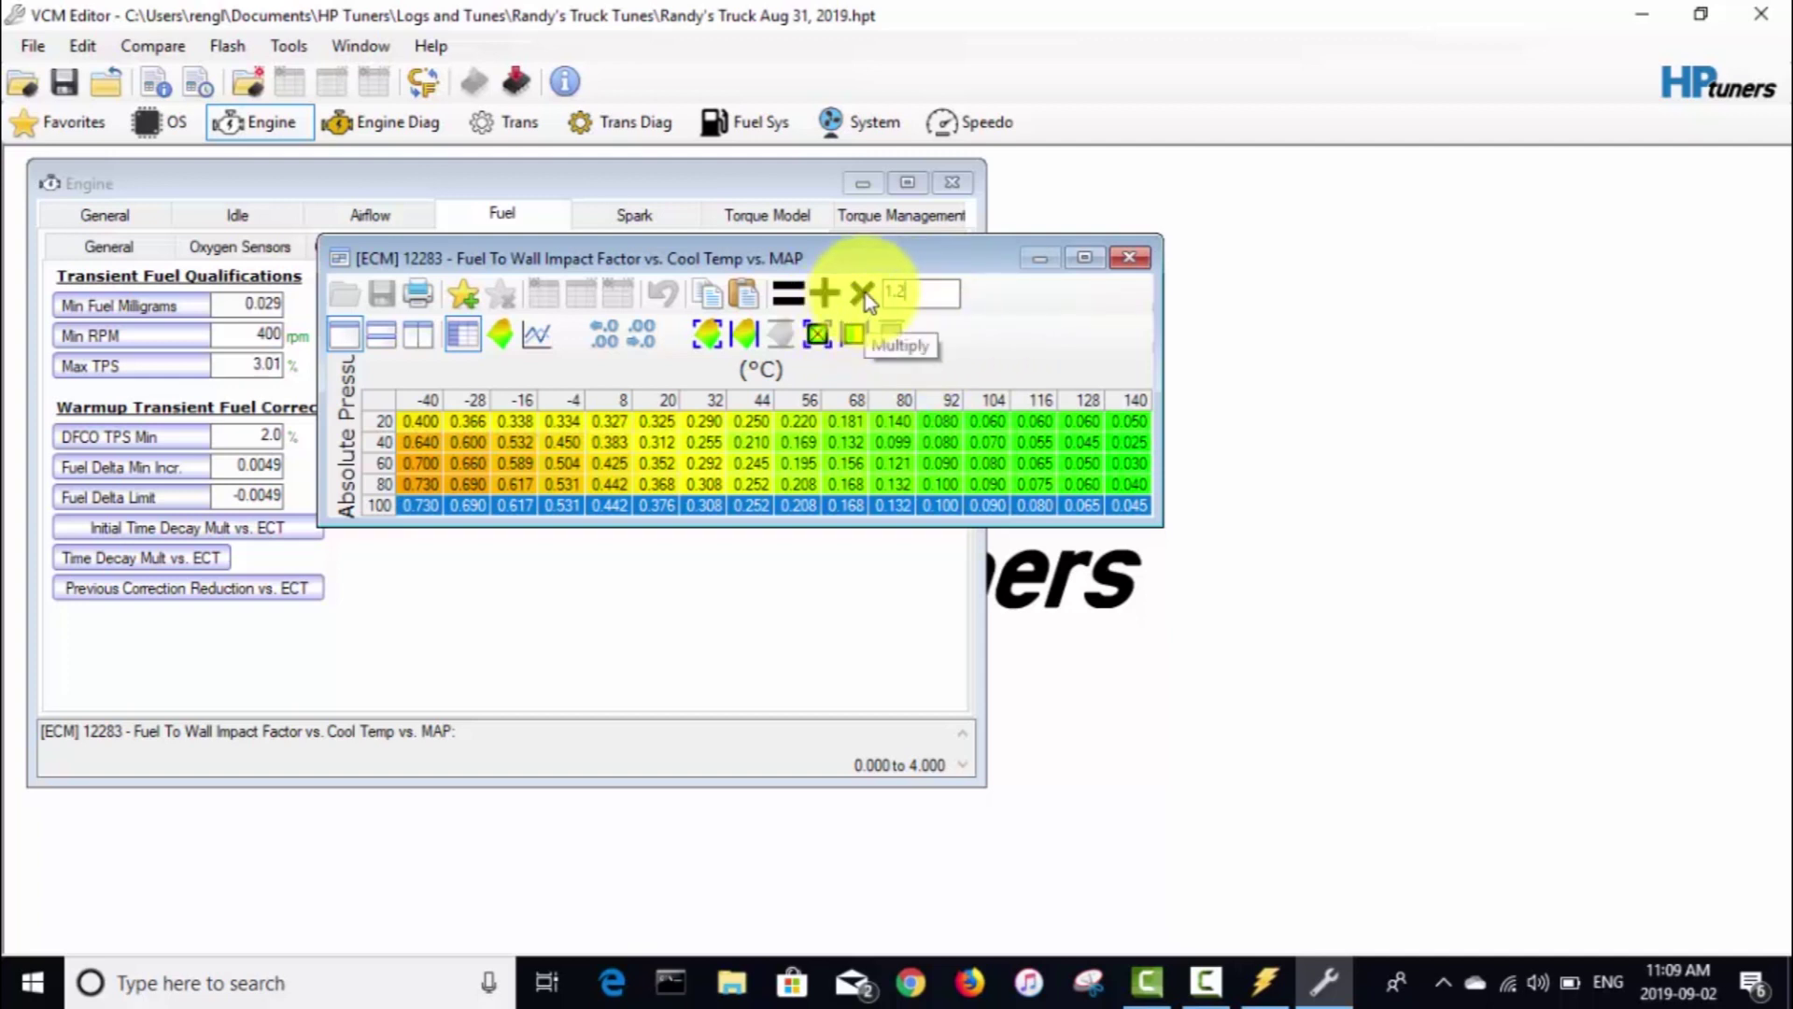
left_click(863, 293)
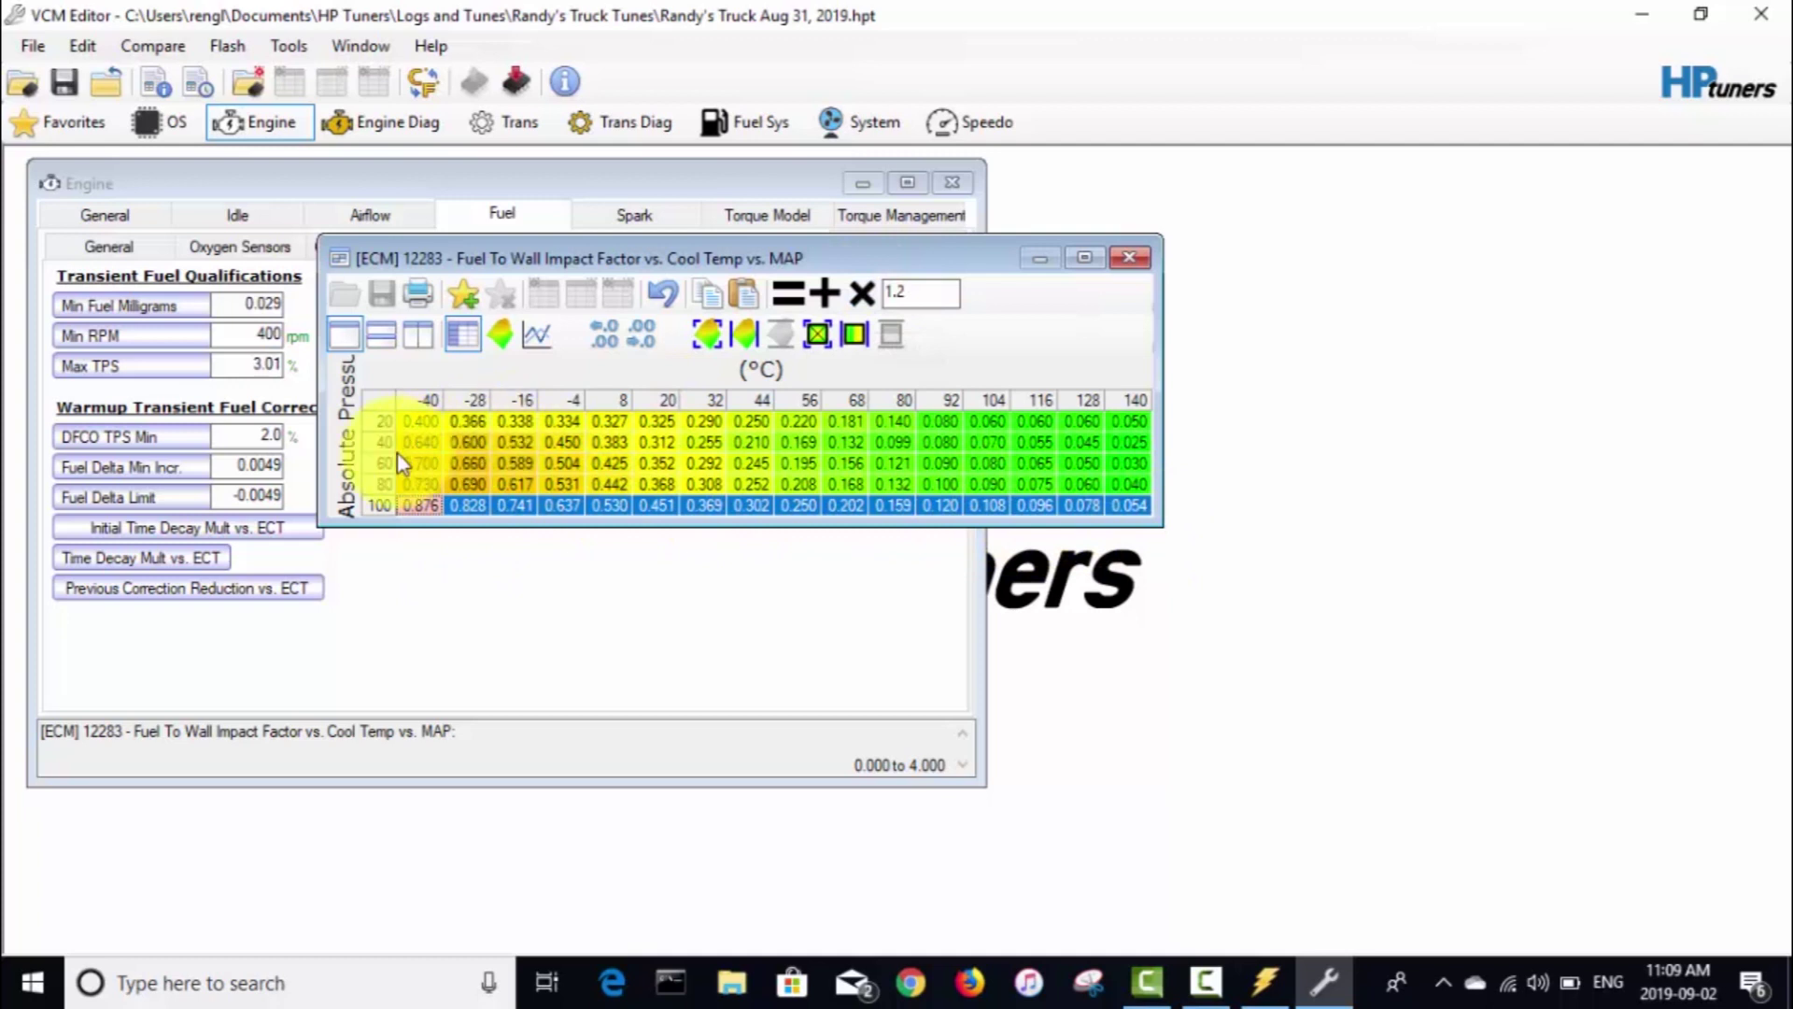
Step: Interpolate the impact factors vertically between the 40 and 100 kPa rows for all temperatures, and close the table
left_click_drag(419, 449, 1130, 516)
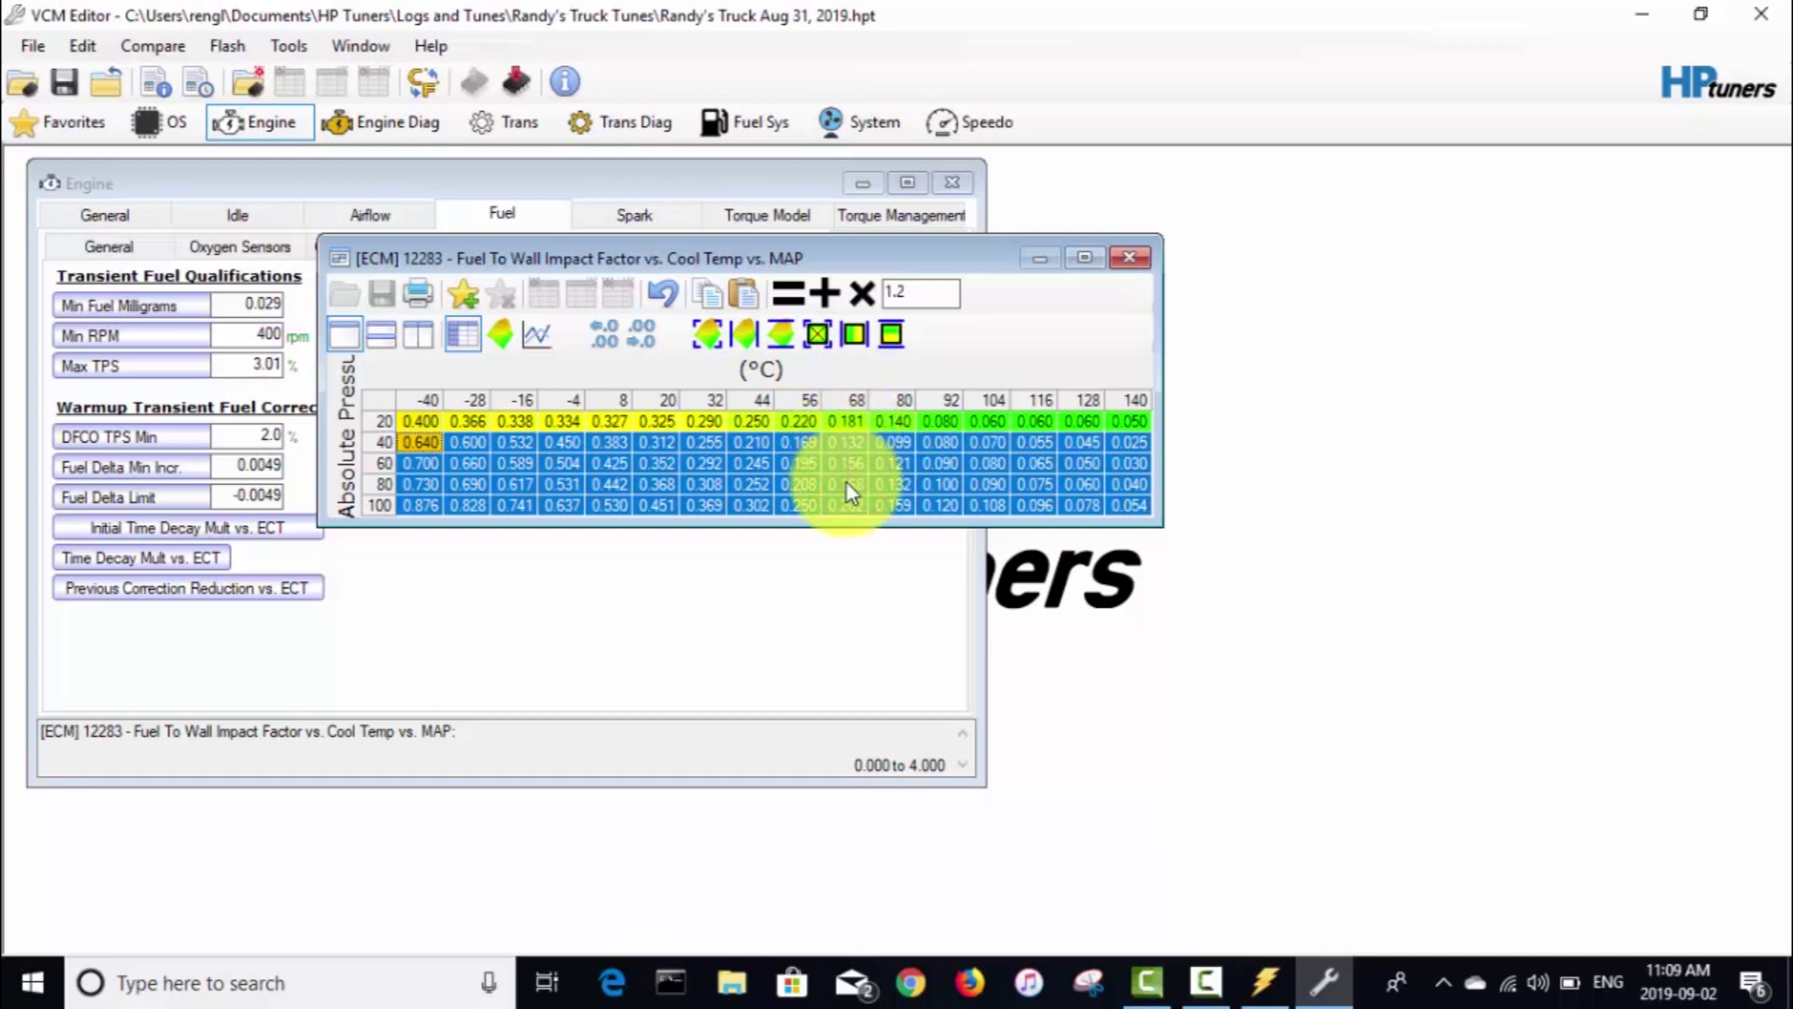
left_click(892, 336)
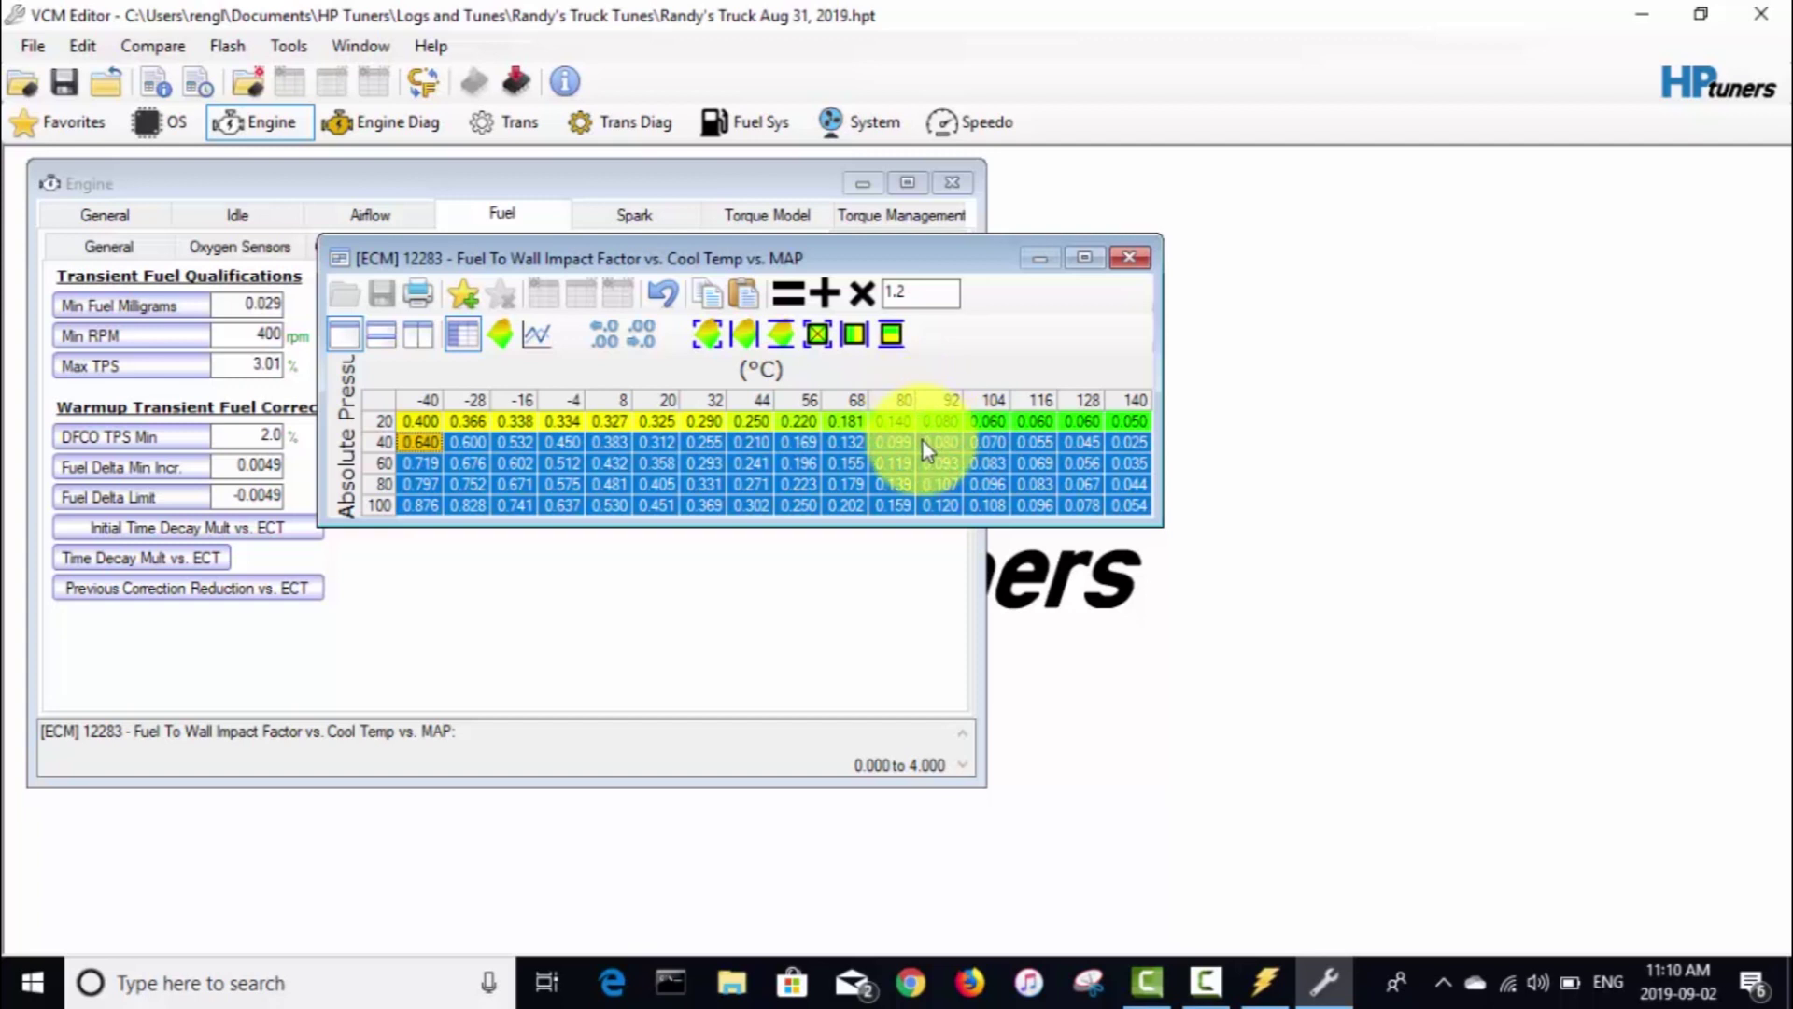
left_click(1130, 260)
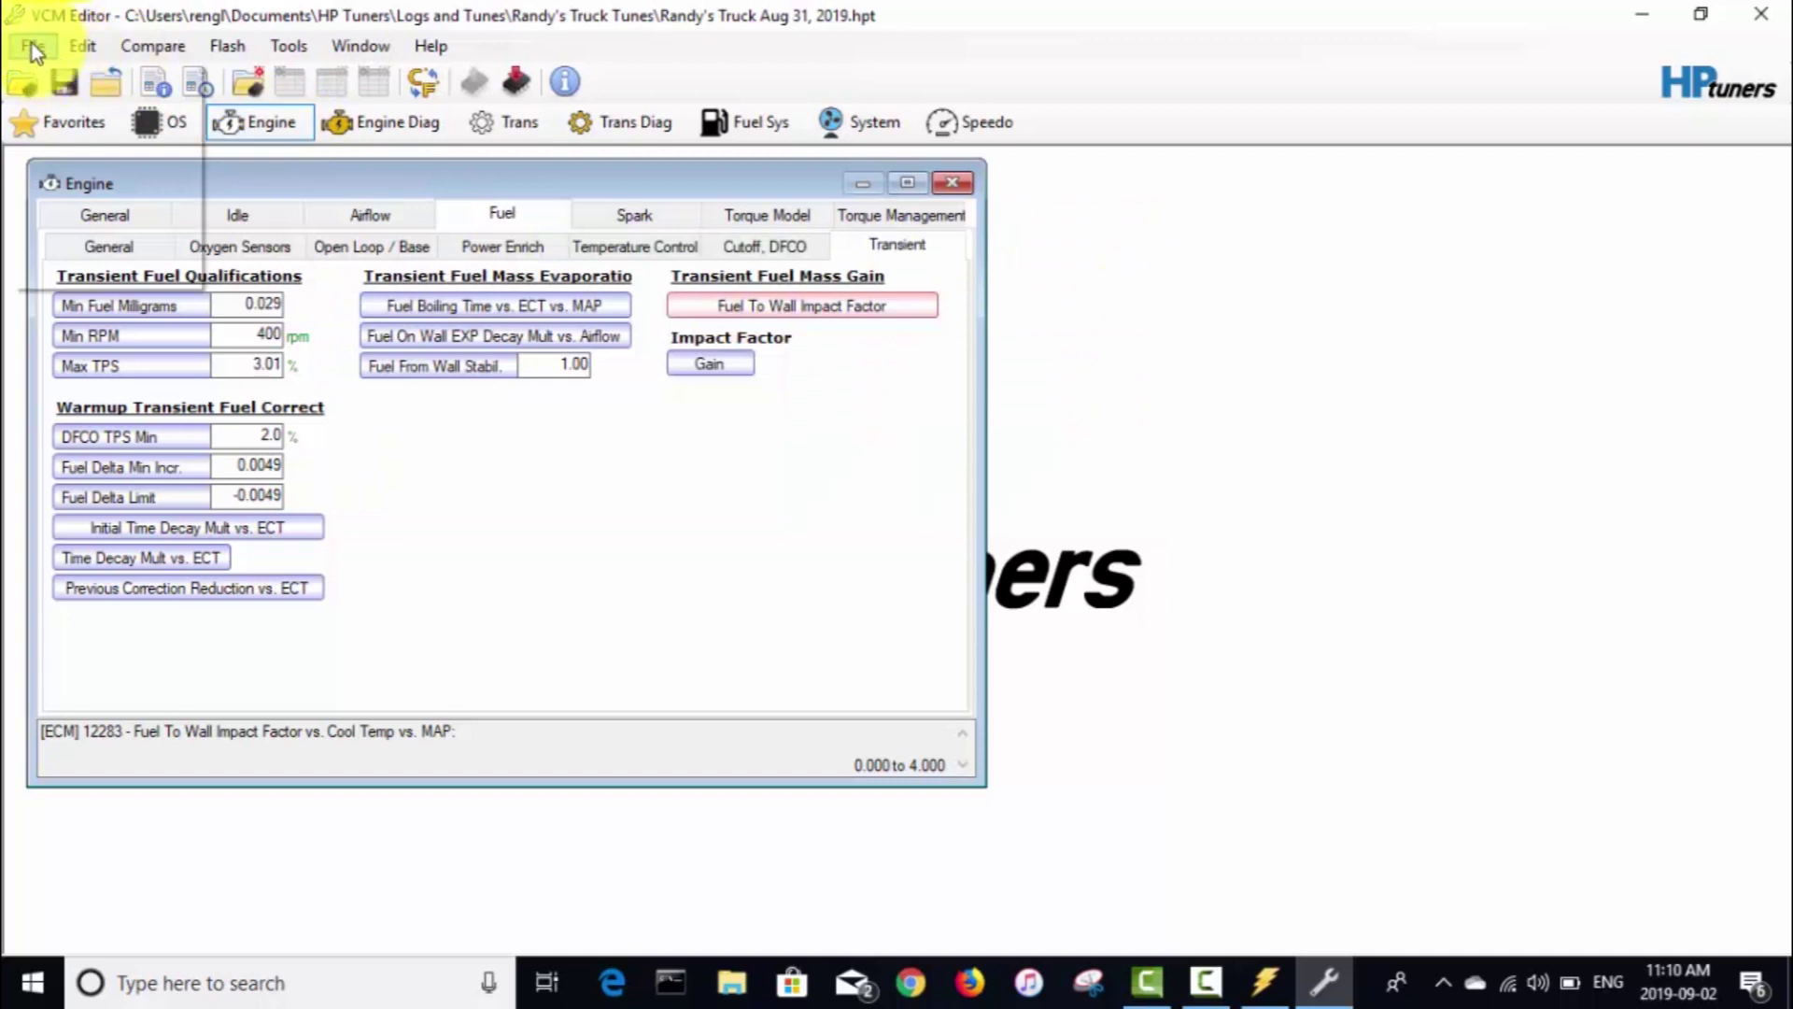
left_click(78, 179)
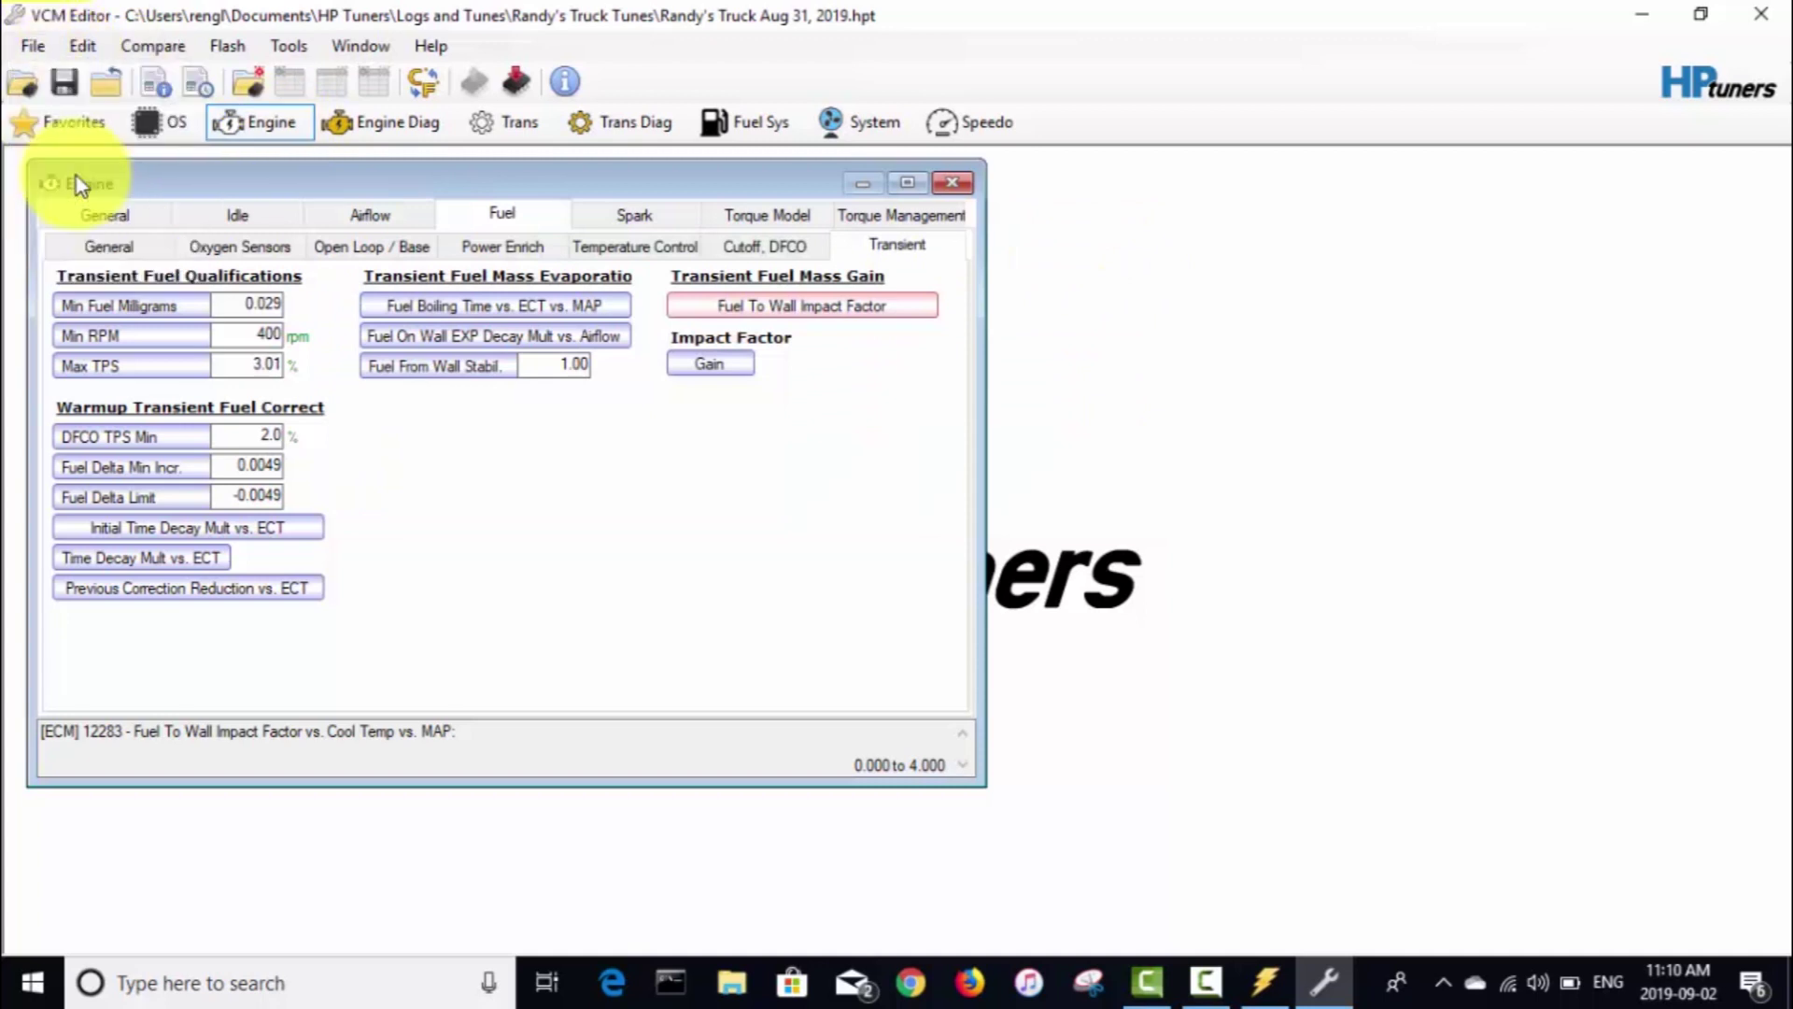
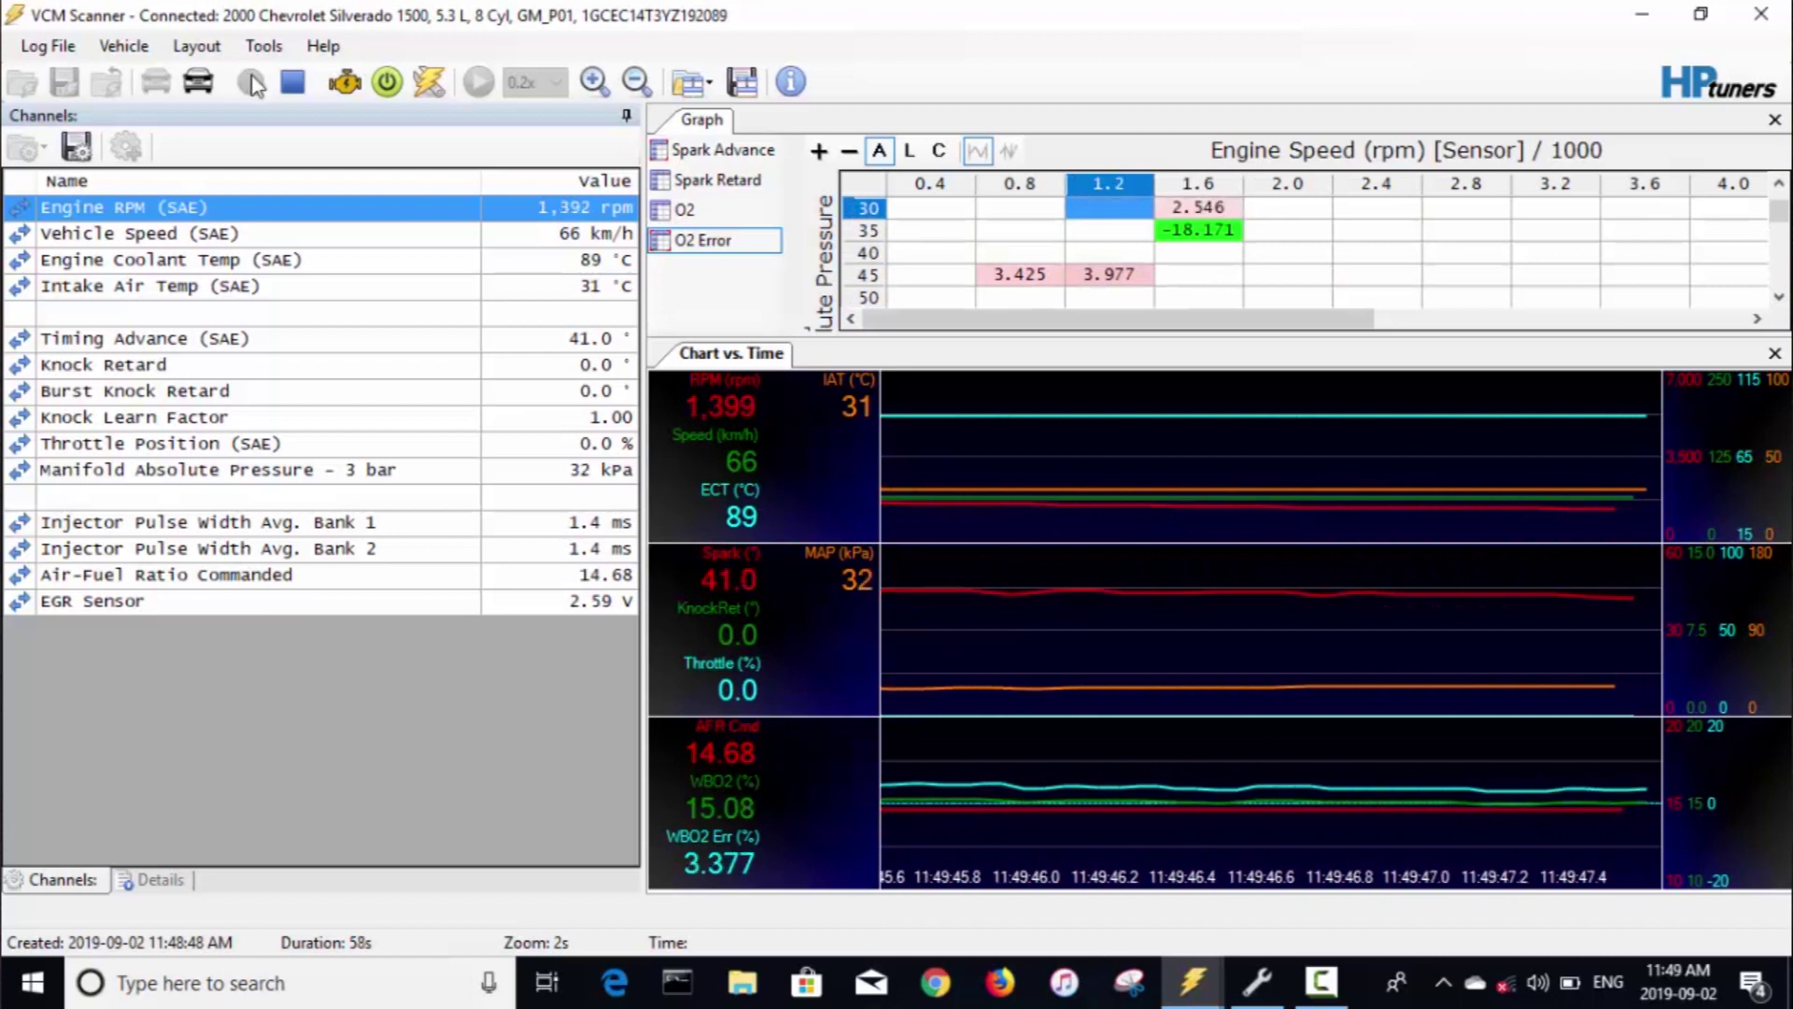
Step: Stop the live log recording in VCM Scanner
left_click(292, 84)
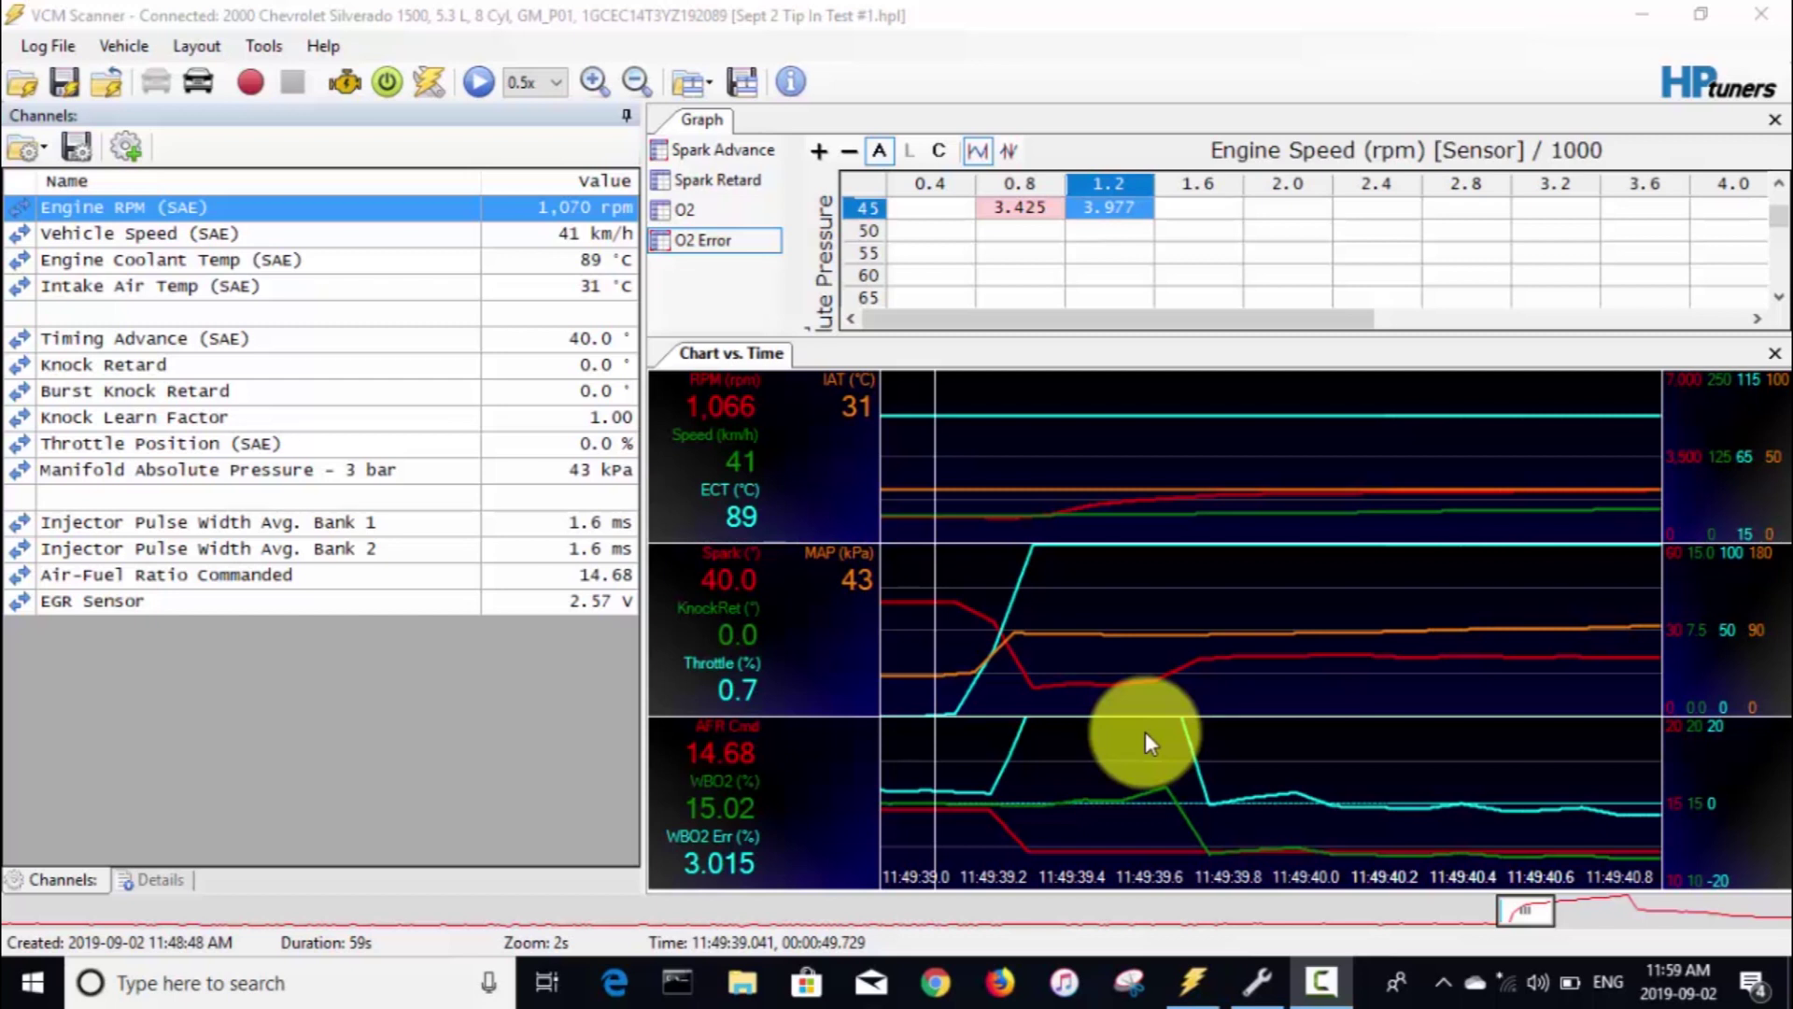
Step: Examine the wideband air-fuel ratio and error in the Sept 2 Tip In Test #1 log, from before tip-in to the lean peak
left_click(937, 806)
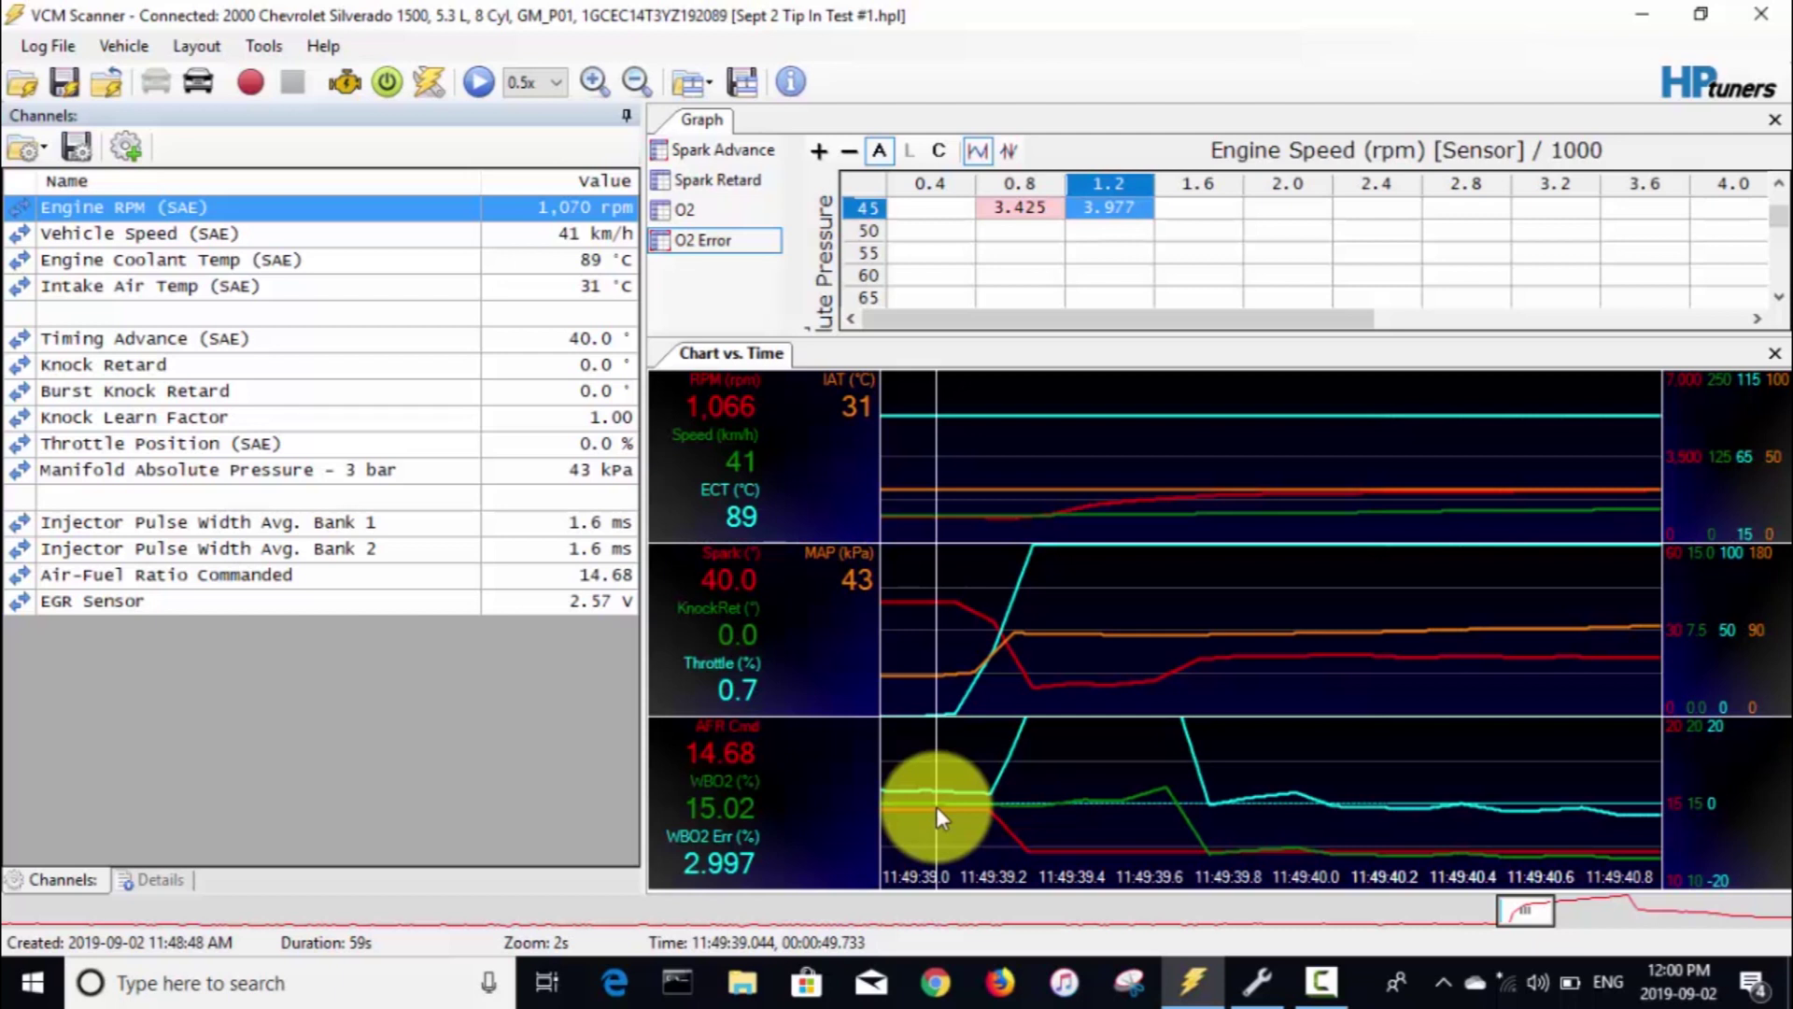
key("Right")
key("Right")
key("Right")
key("Right")
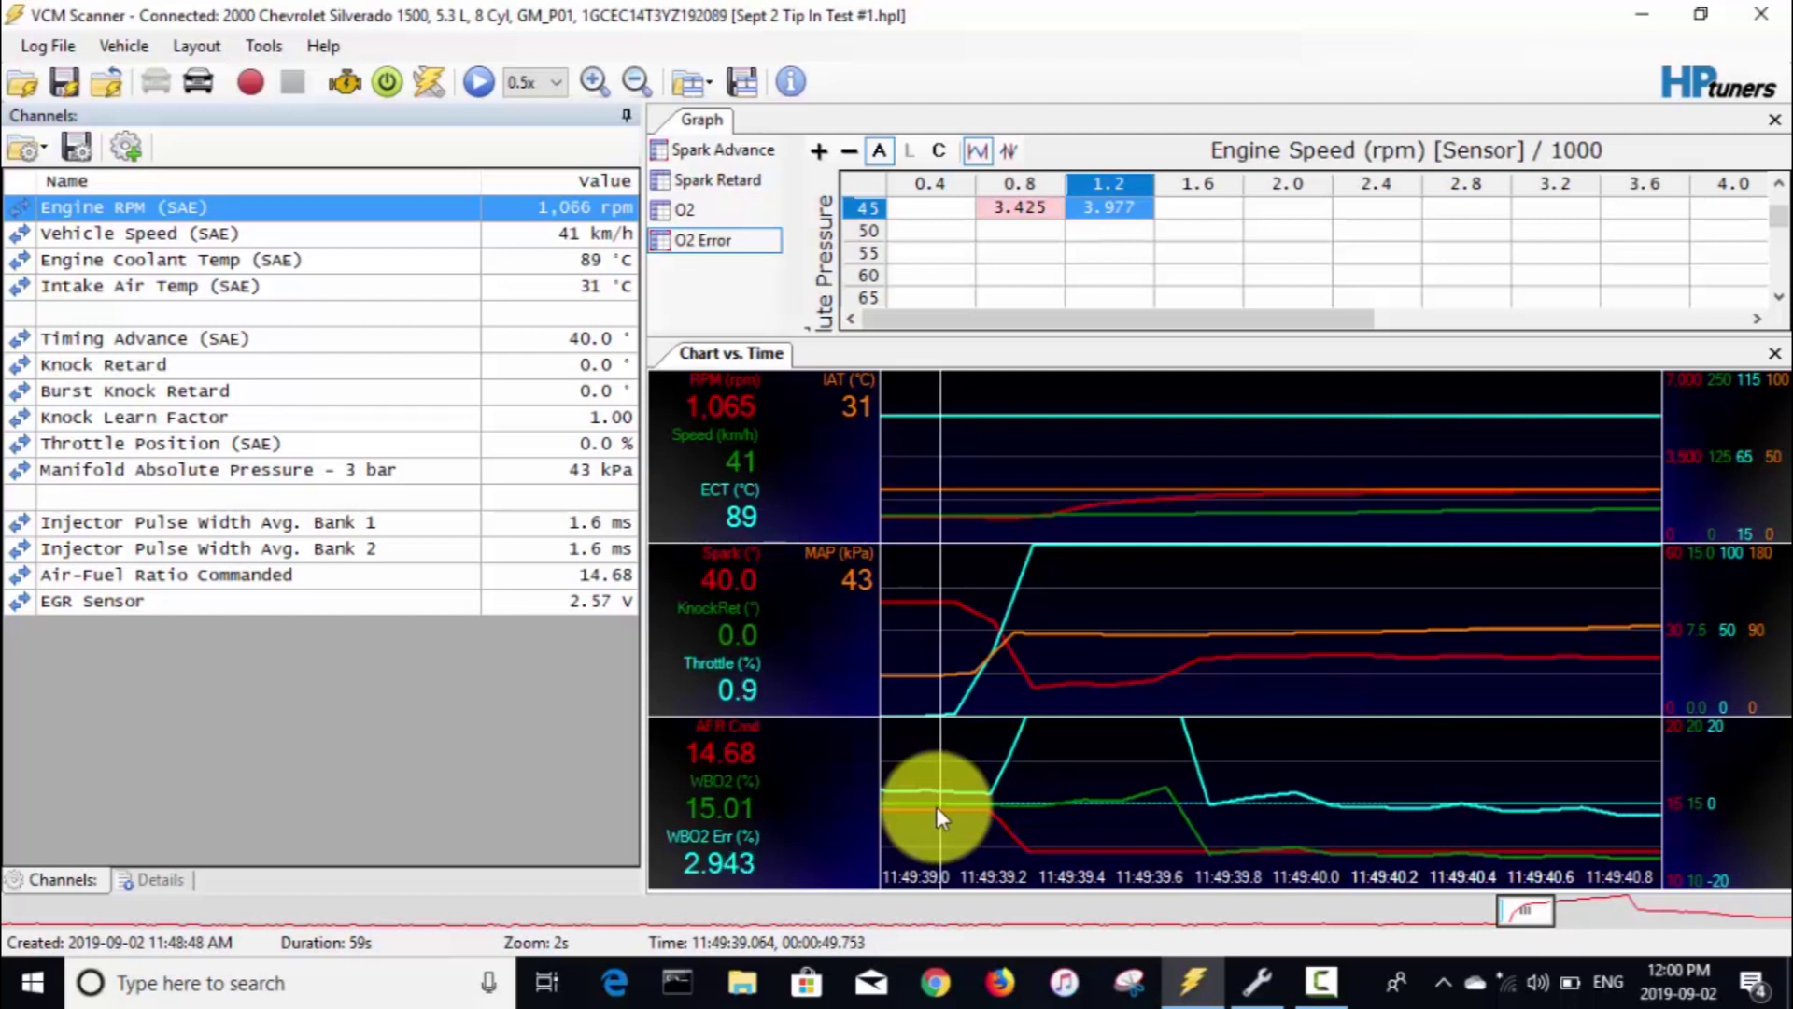
key("Right")
key("Right")
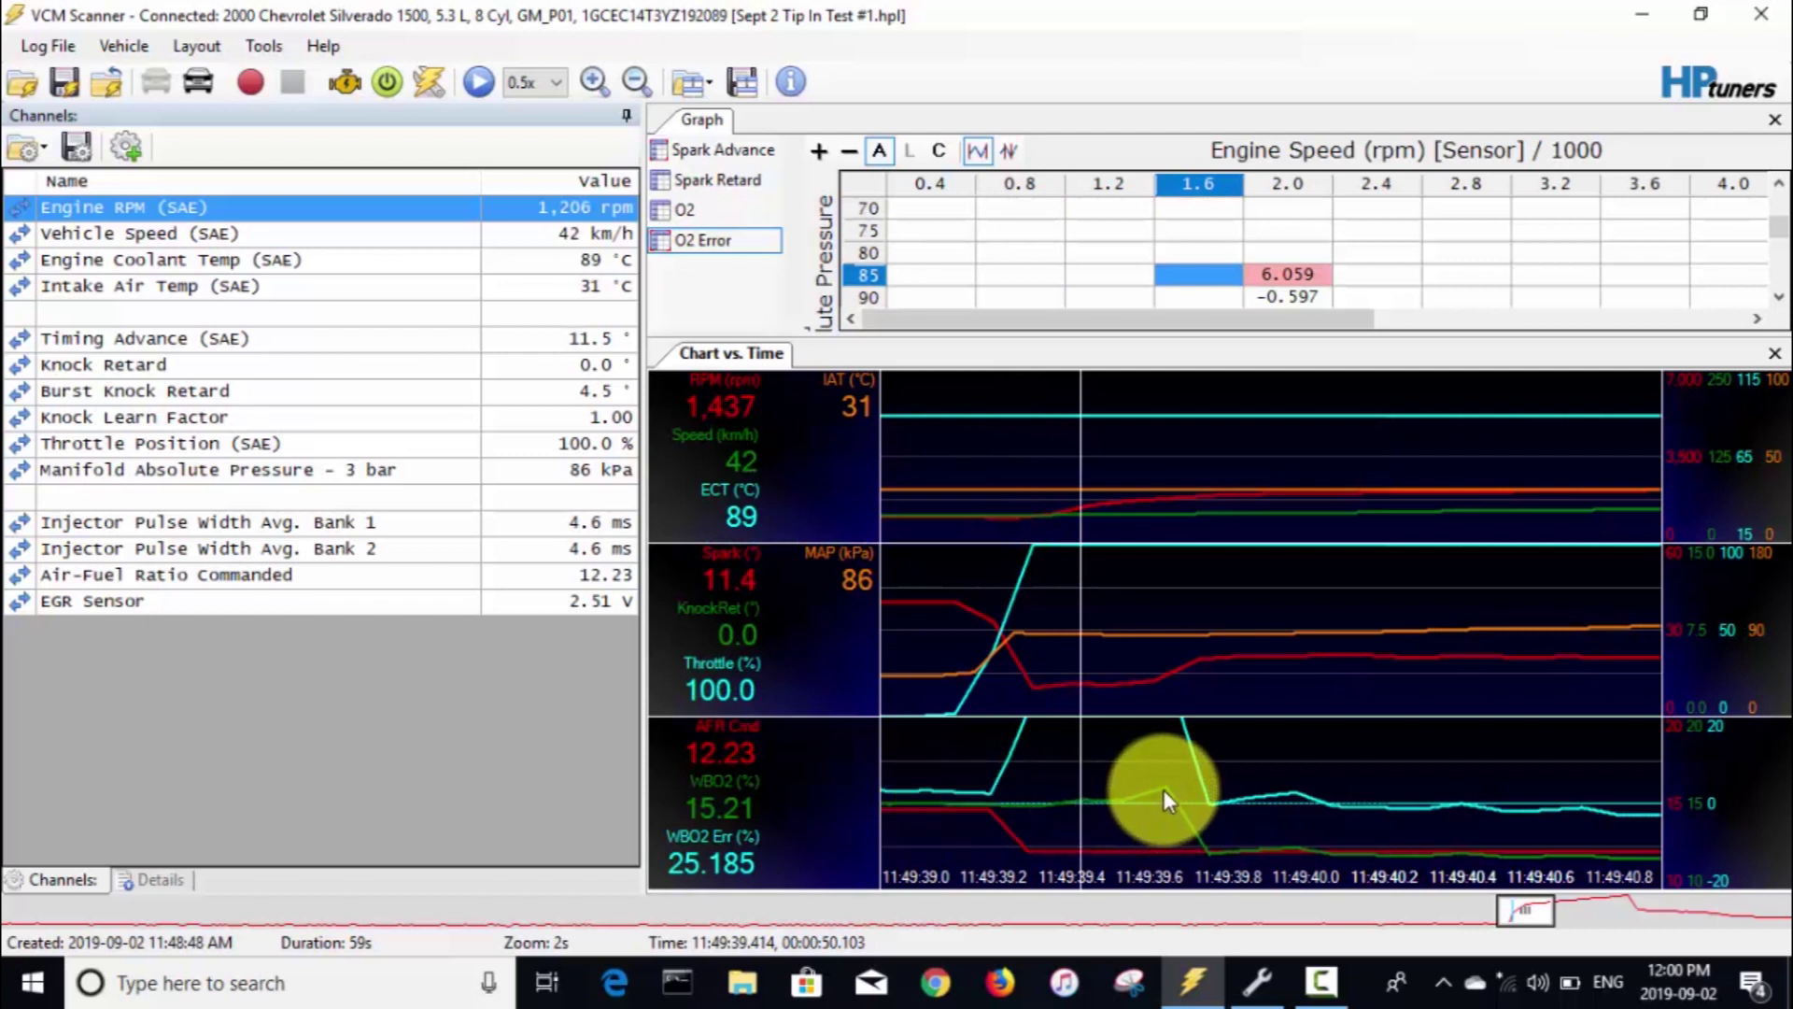
key("Right")
key("Right")
key("Right")
key("Right")
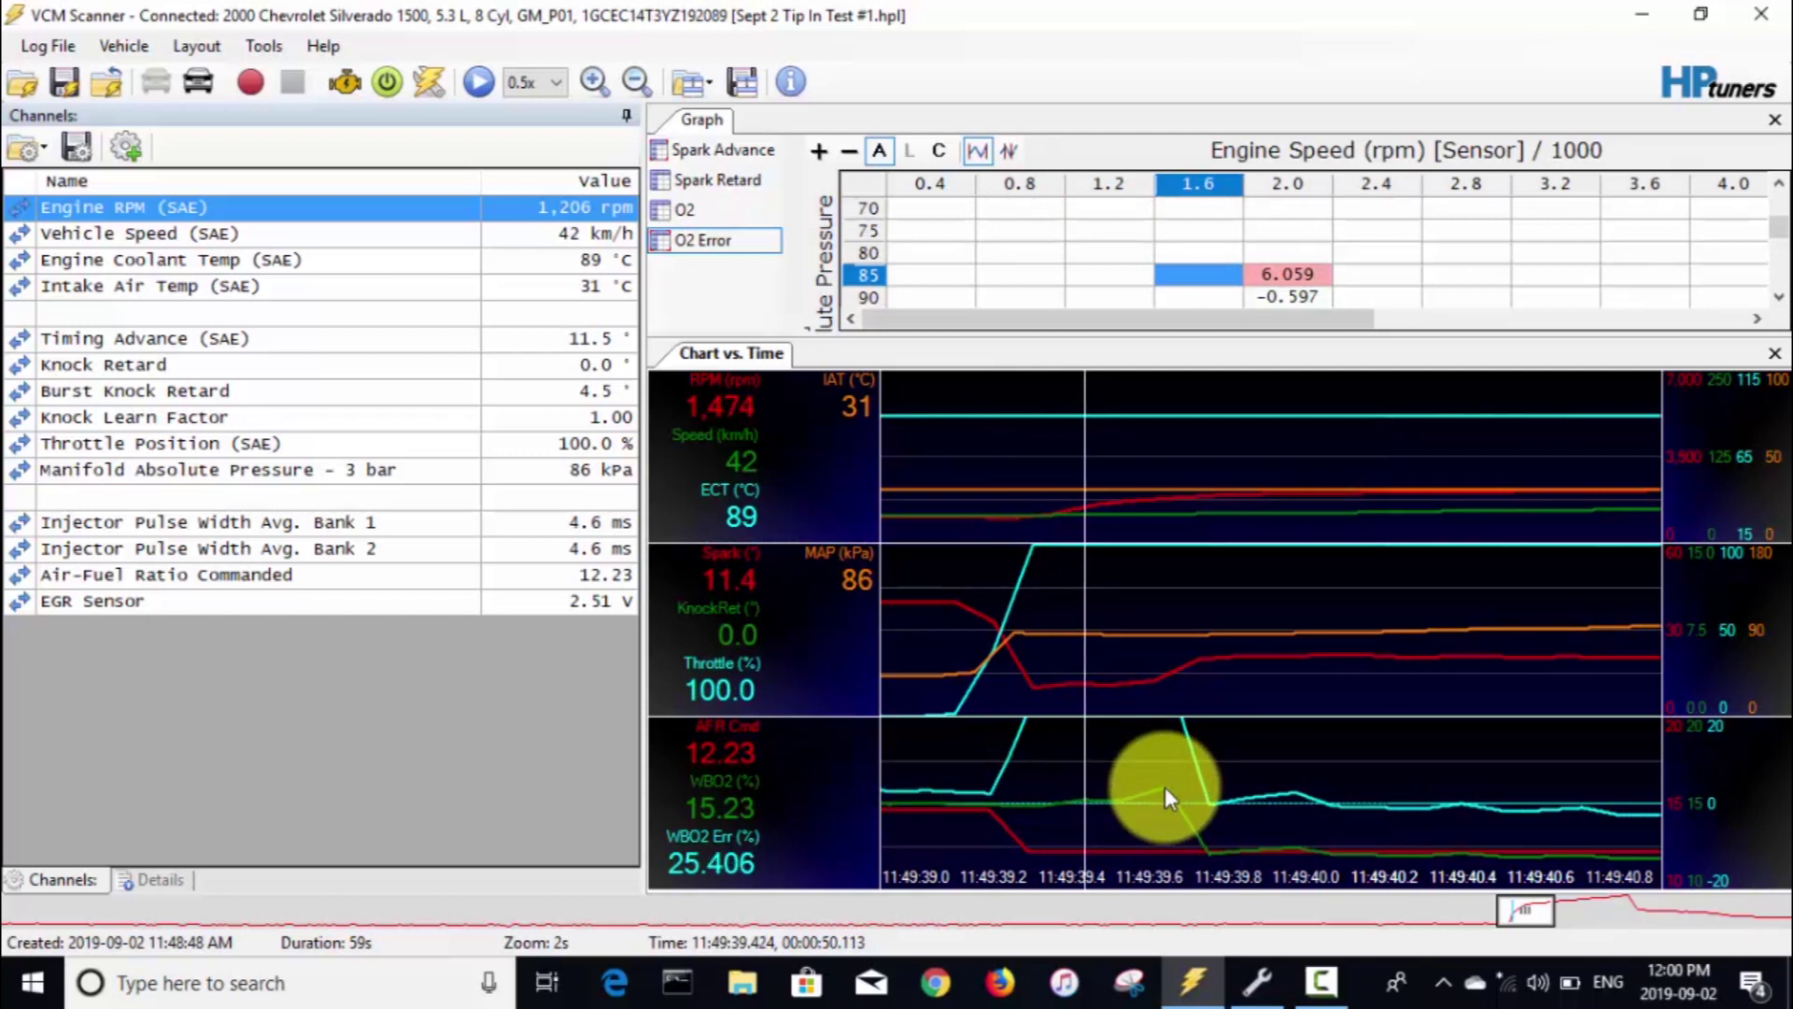
key("Right")
key("Right")
key("Right")
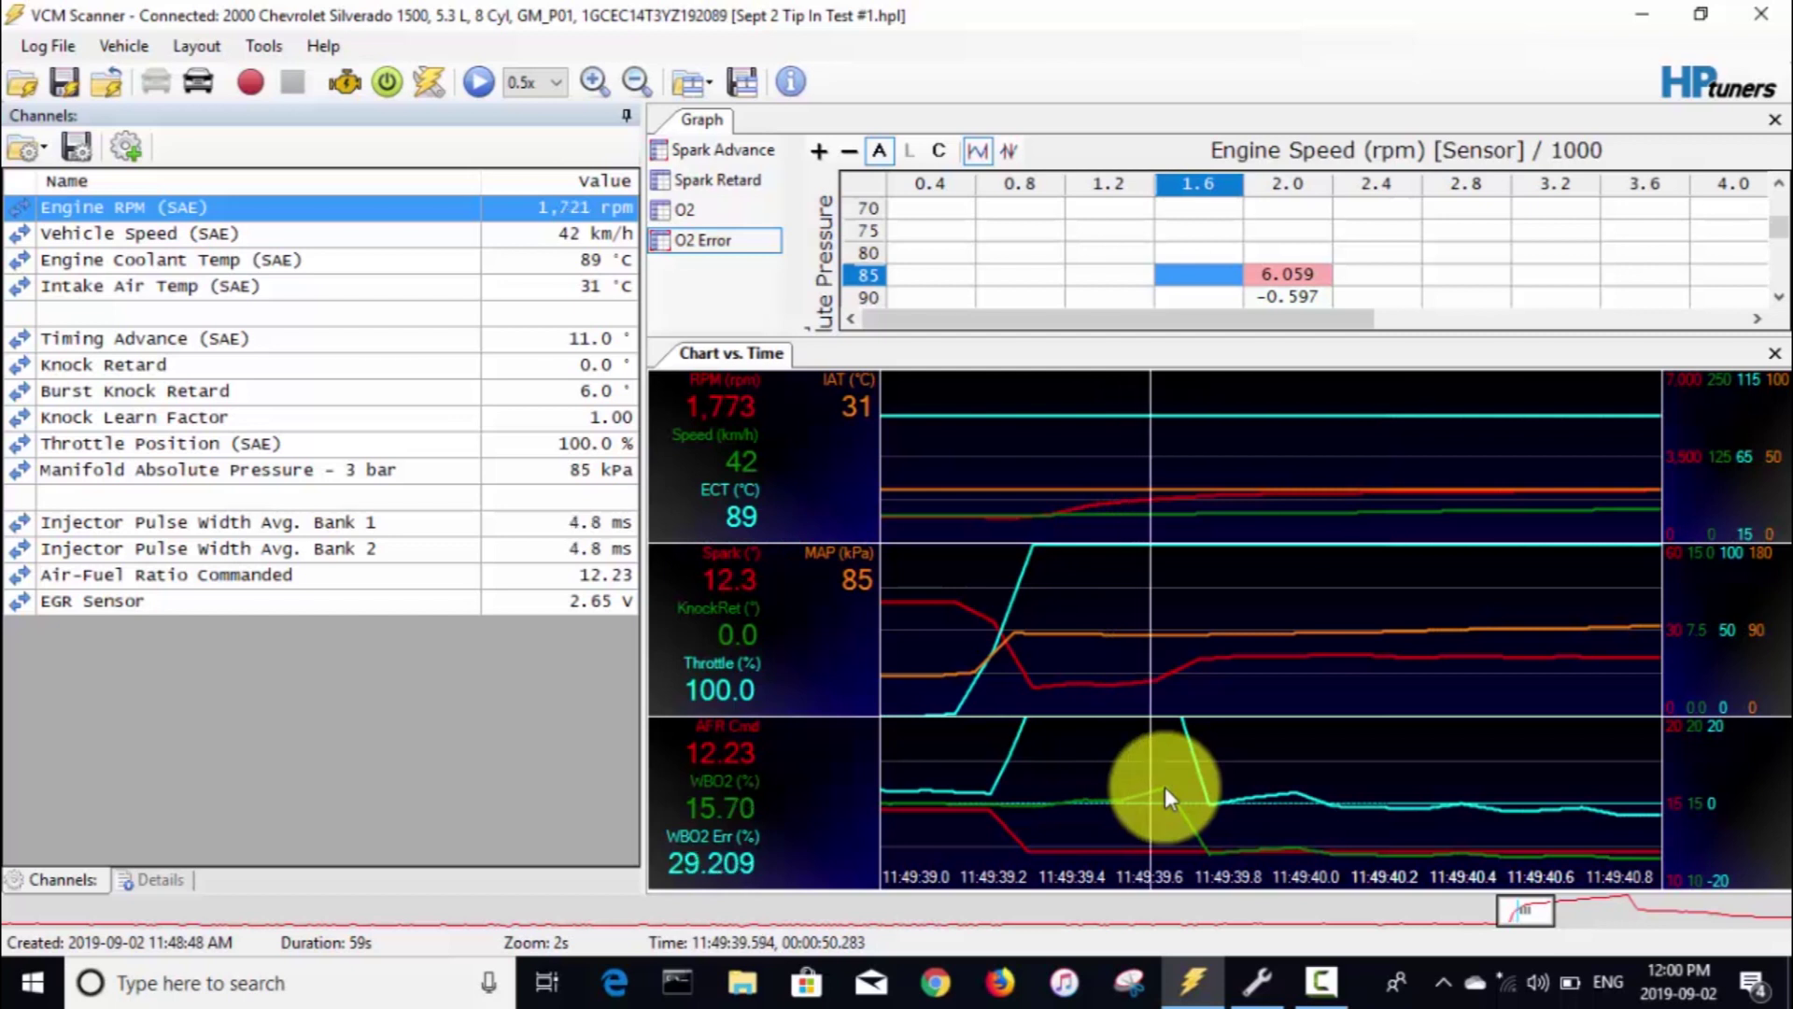
key("Right")
key("Right")
key("Right")
key("Left")
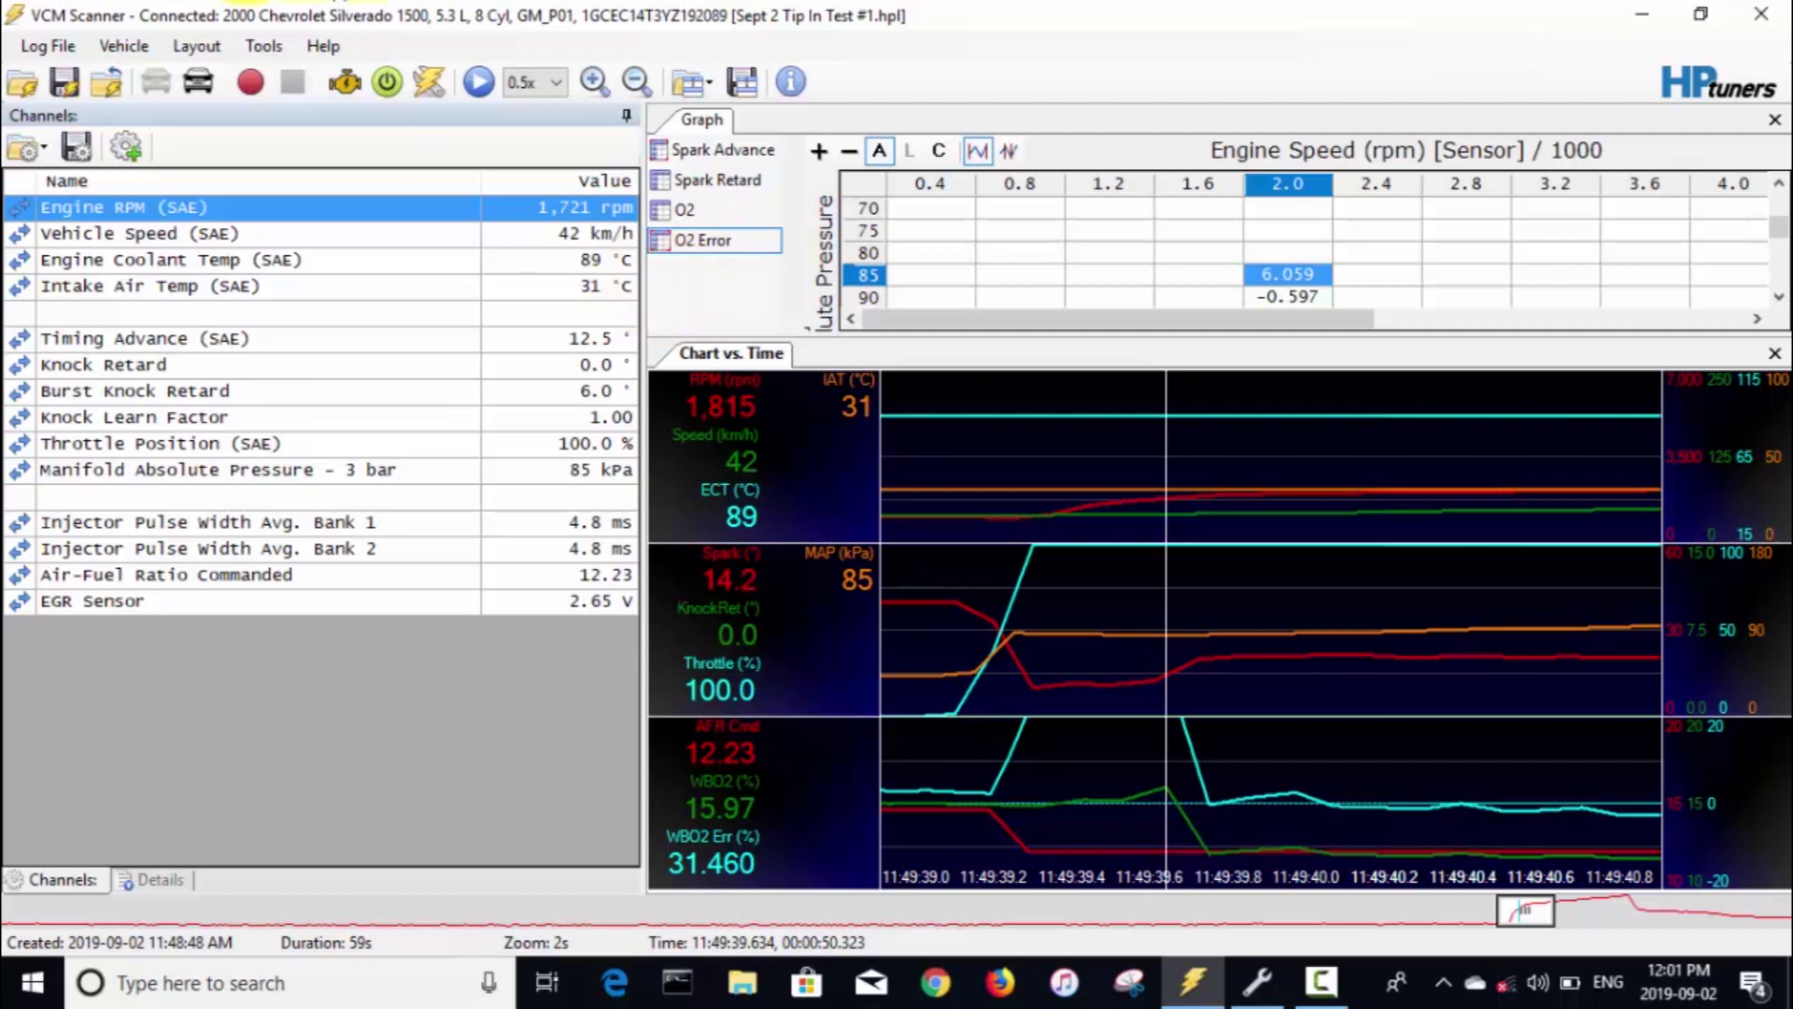
Step: Play the log on to the throttle closing and compare wideband air-fuel error before, during and after the tip-out
left_click(477, 97)
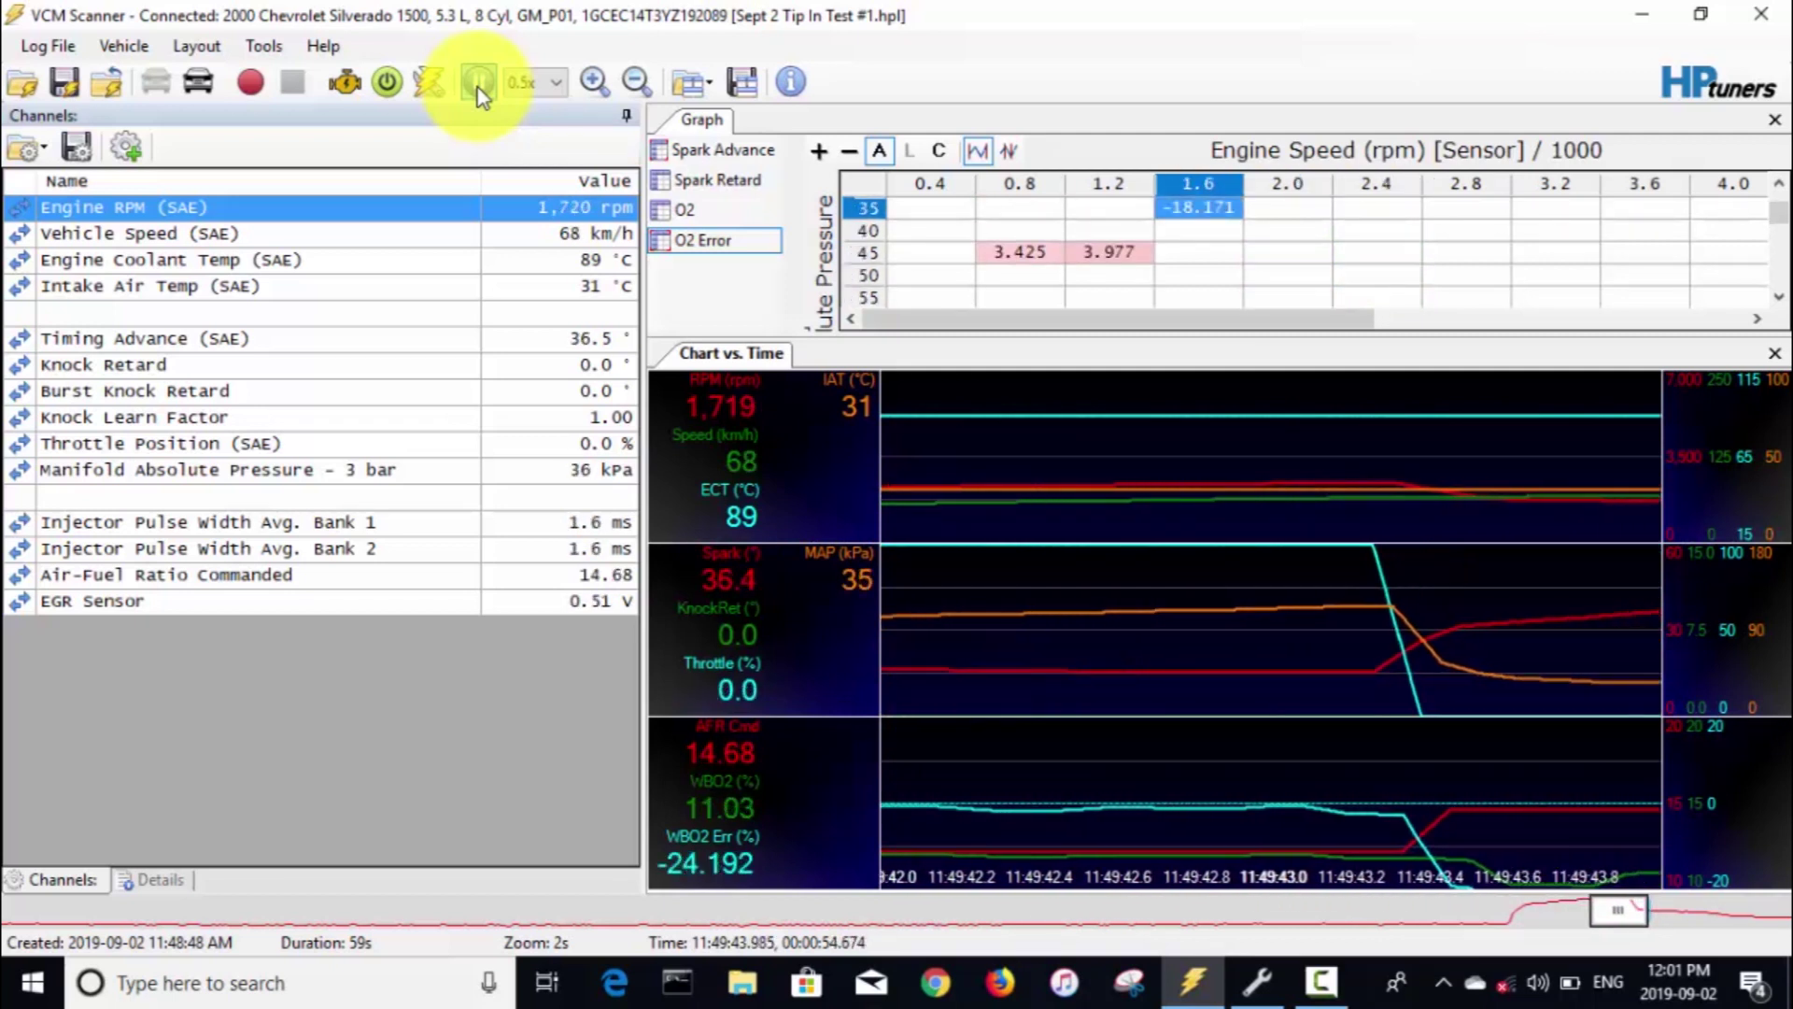
left_click(480, 89)
left_click_drag(1140, 546, 1242, 712)
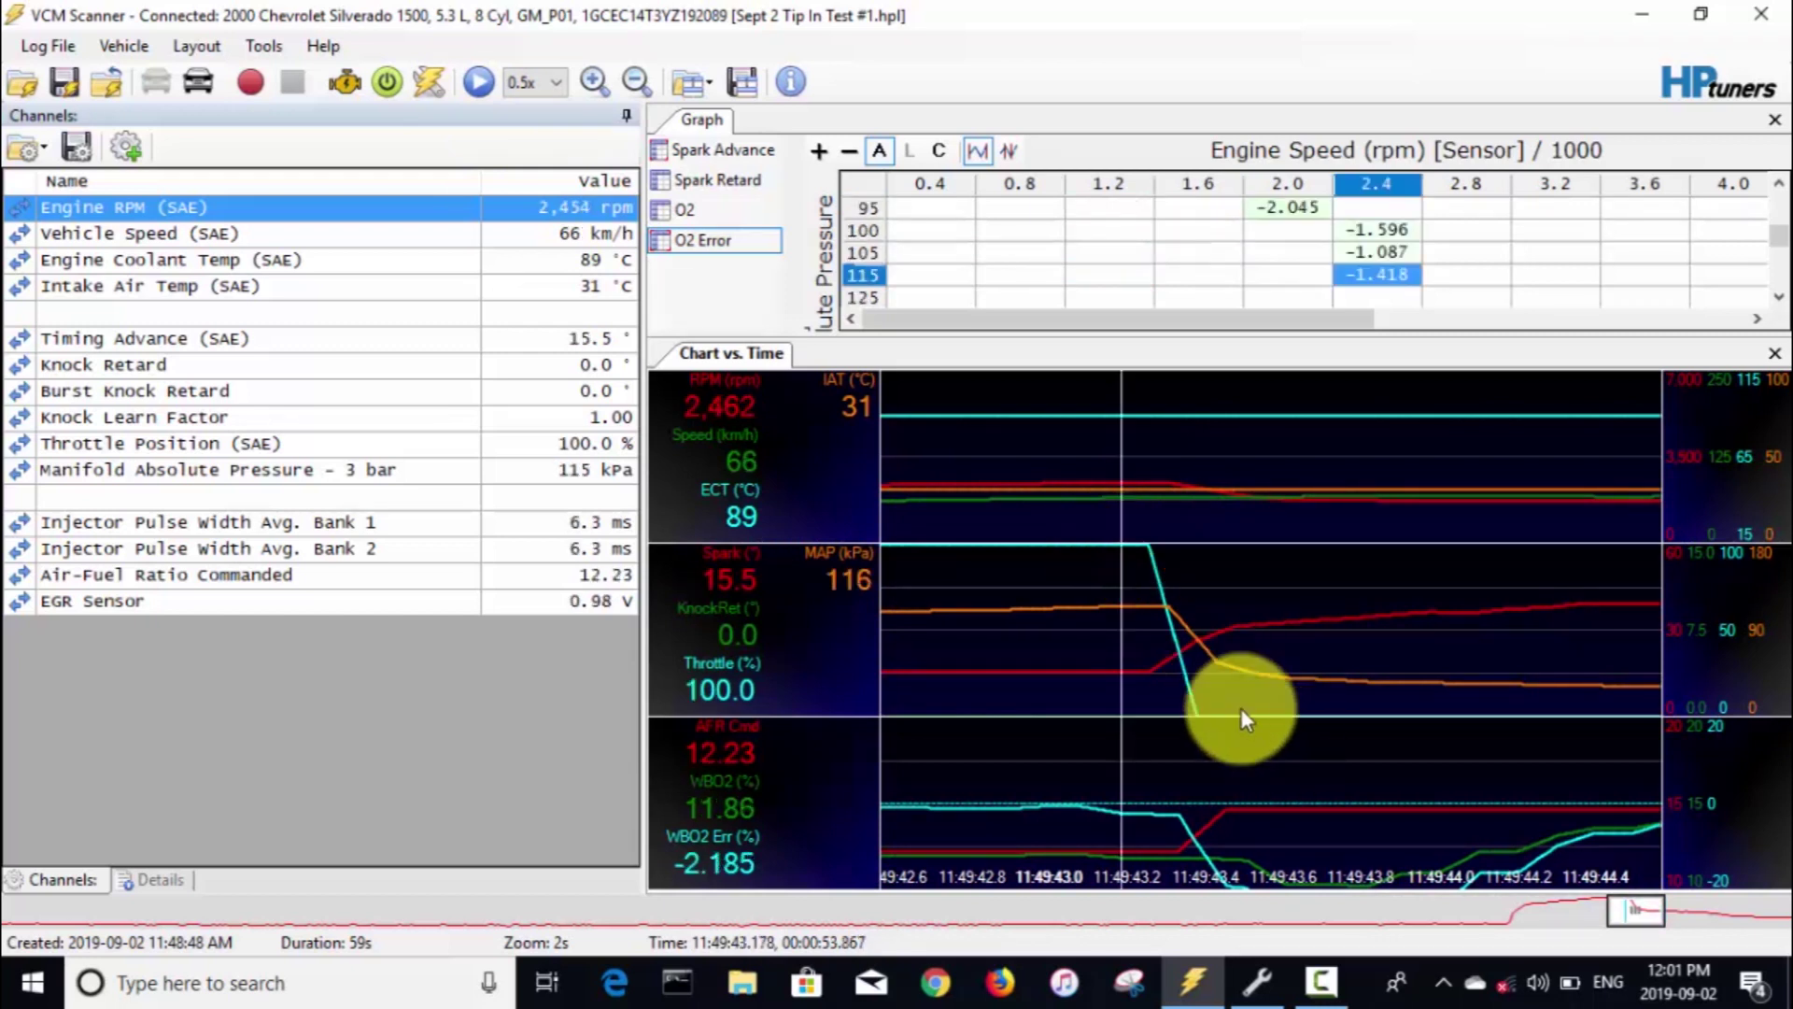
left_click(1150, 778)
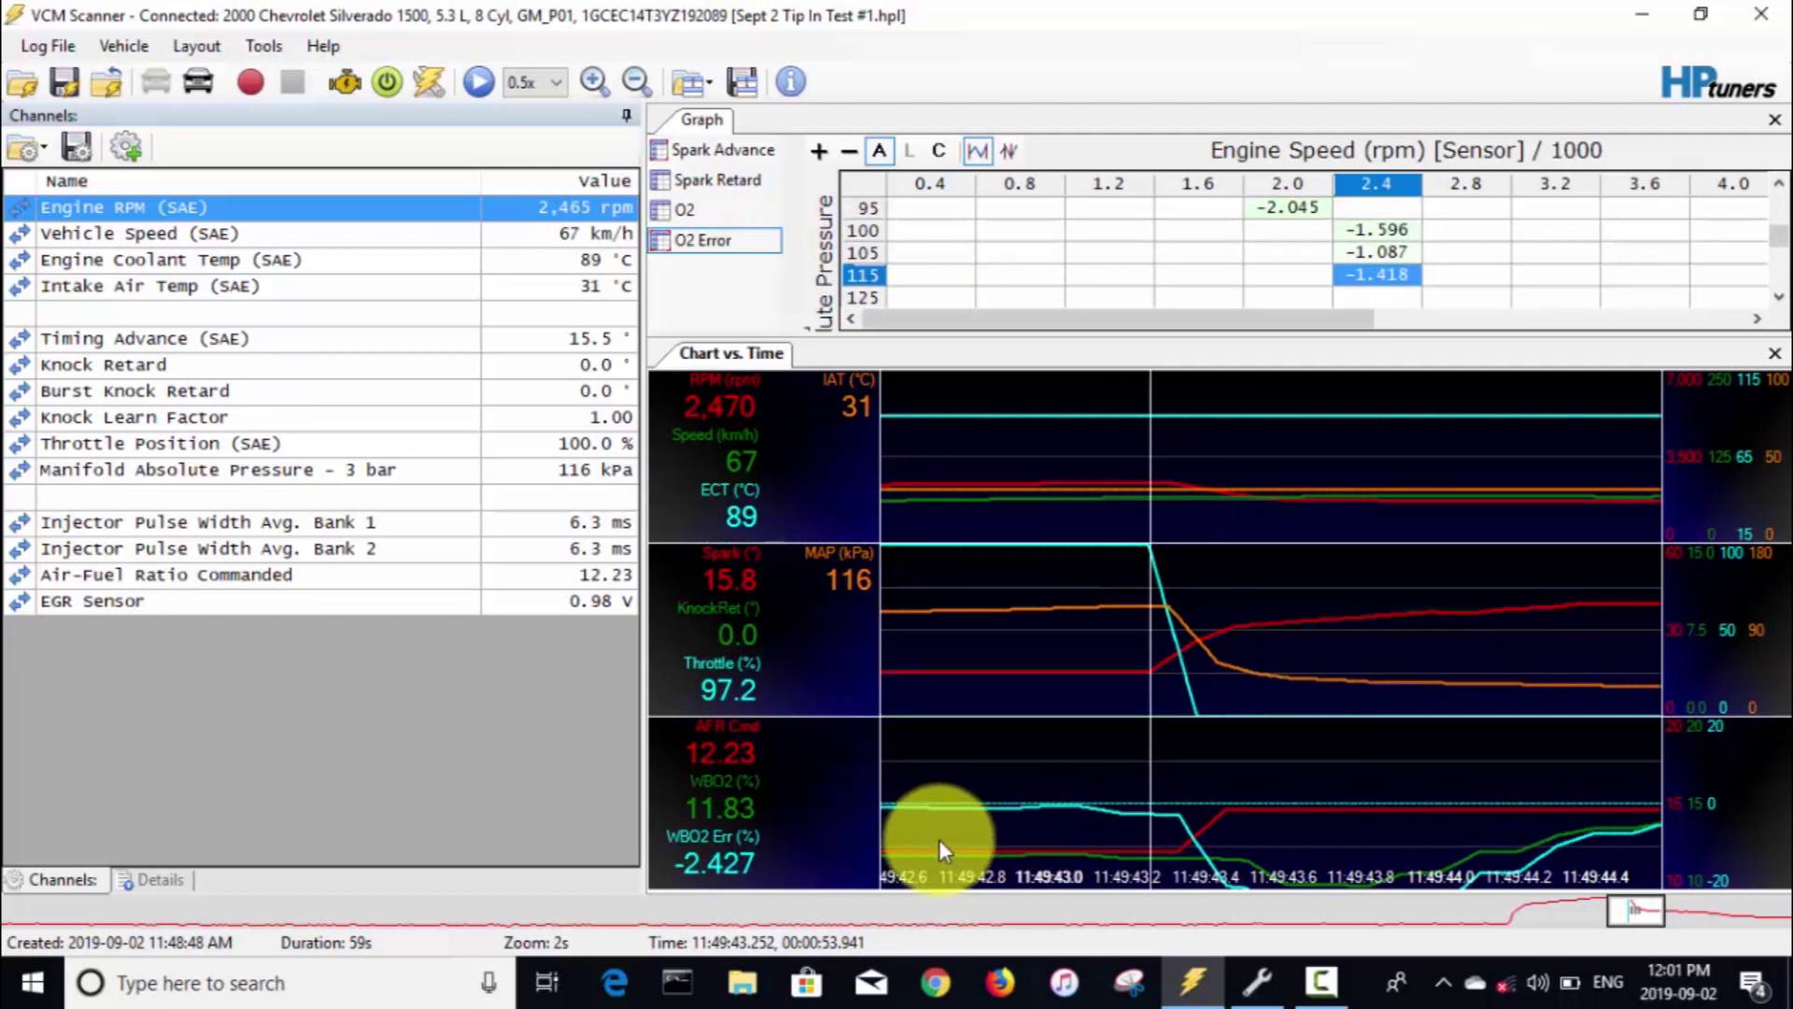
left_click(1032, 768)
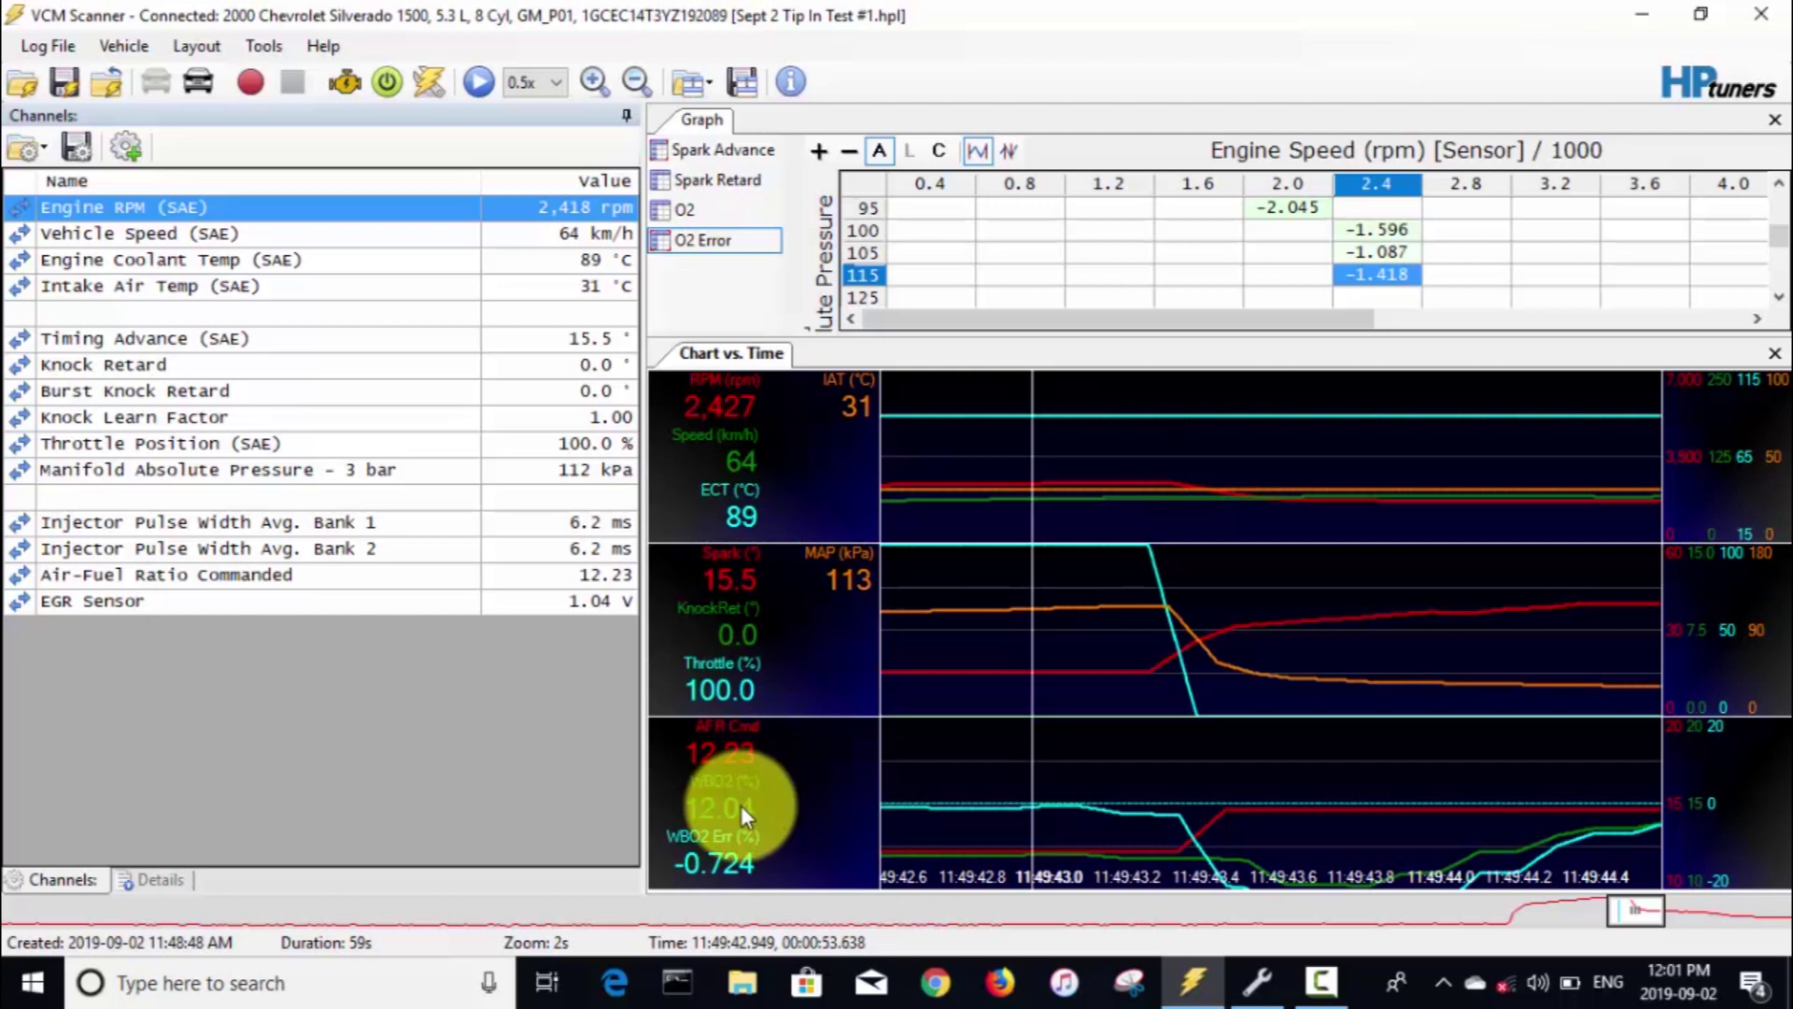
left_click(1149, 788)
left_click(1164, 790)
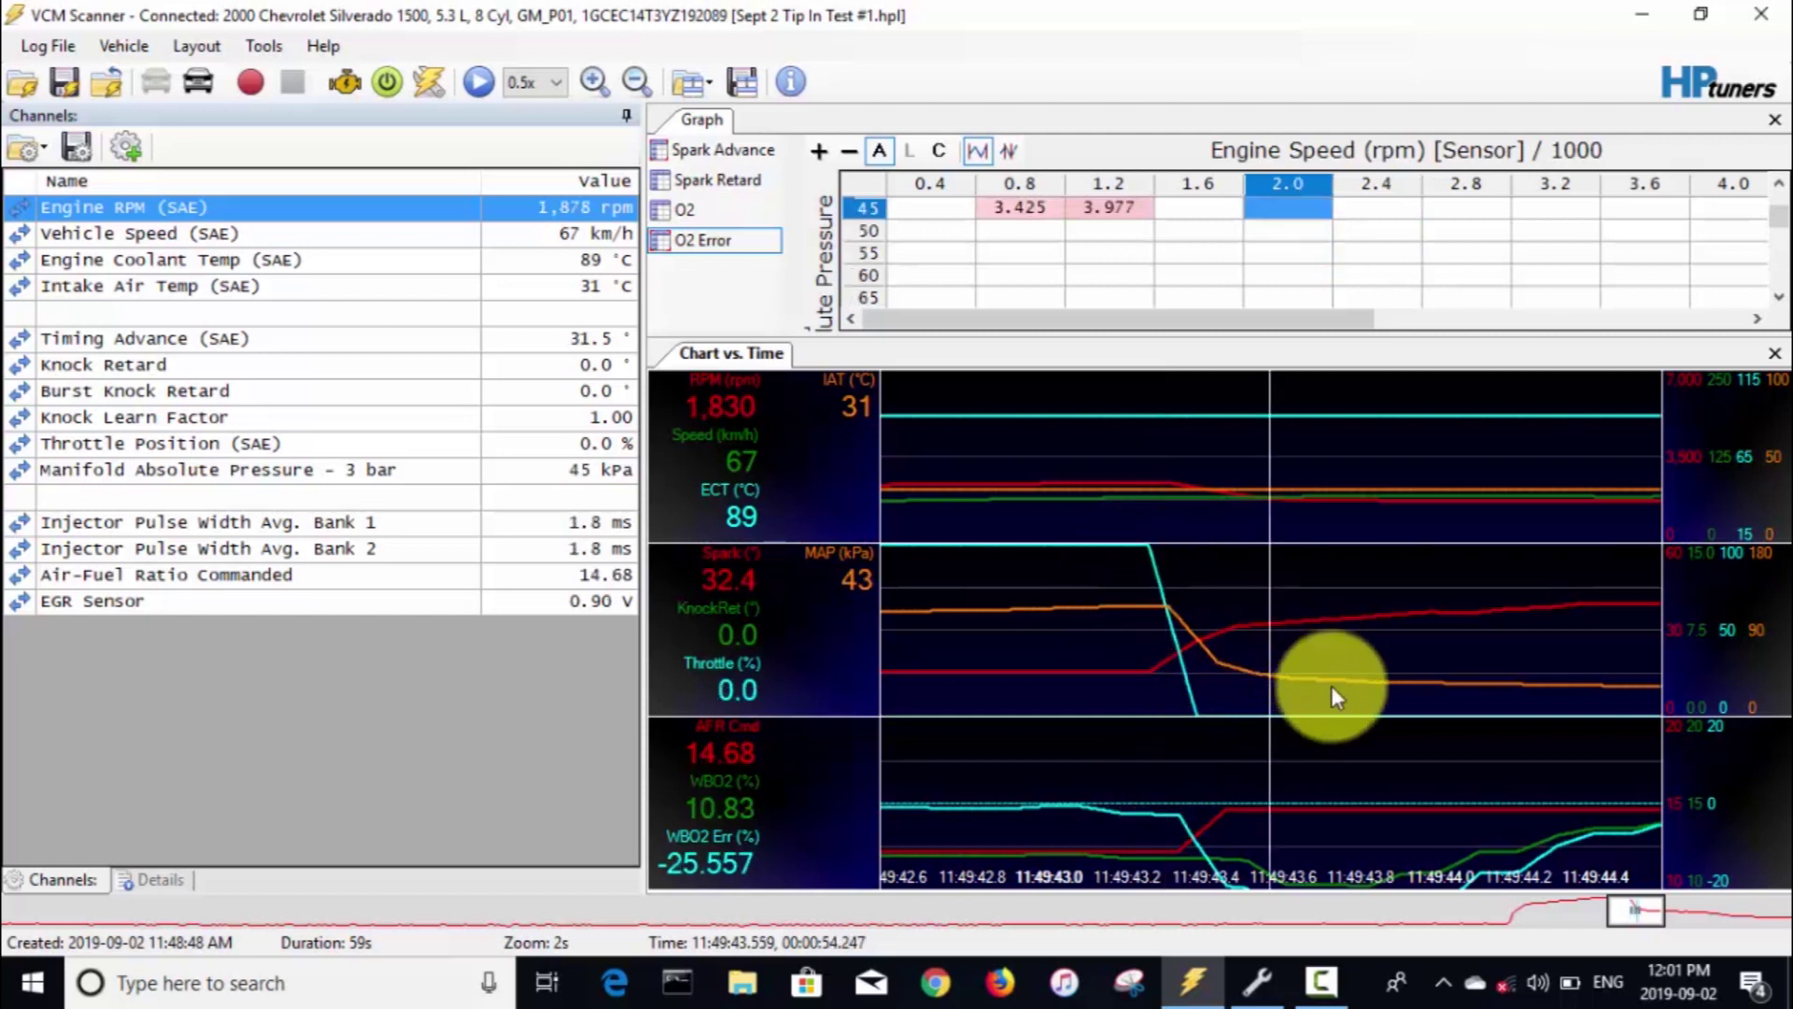
left_click(1348, 717)
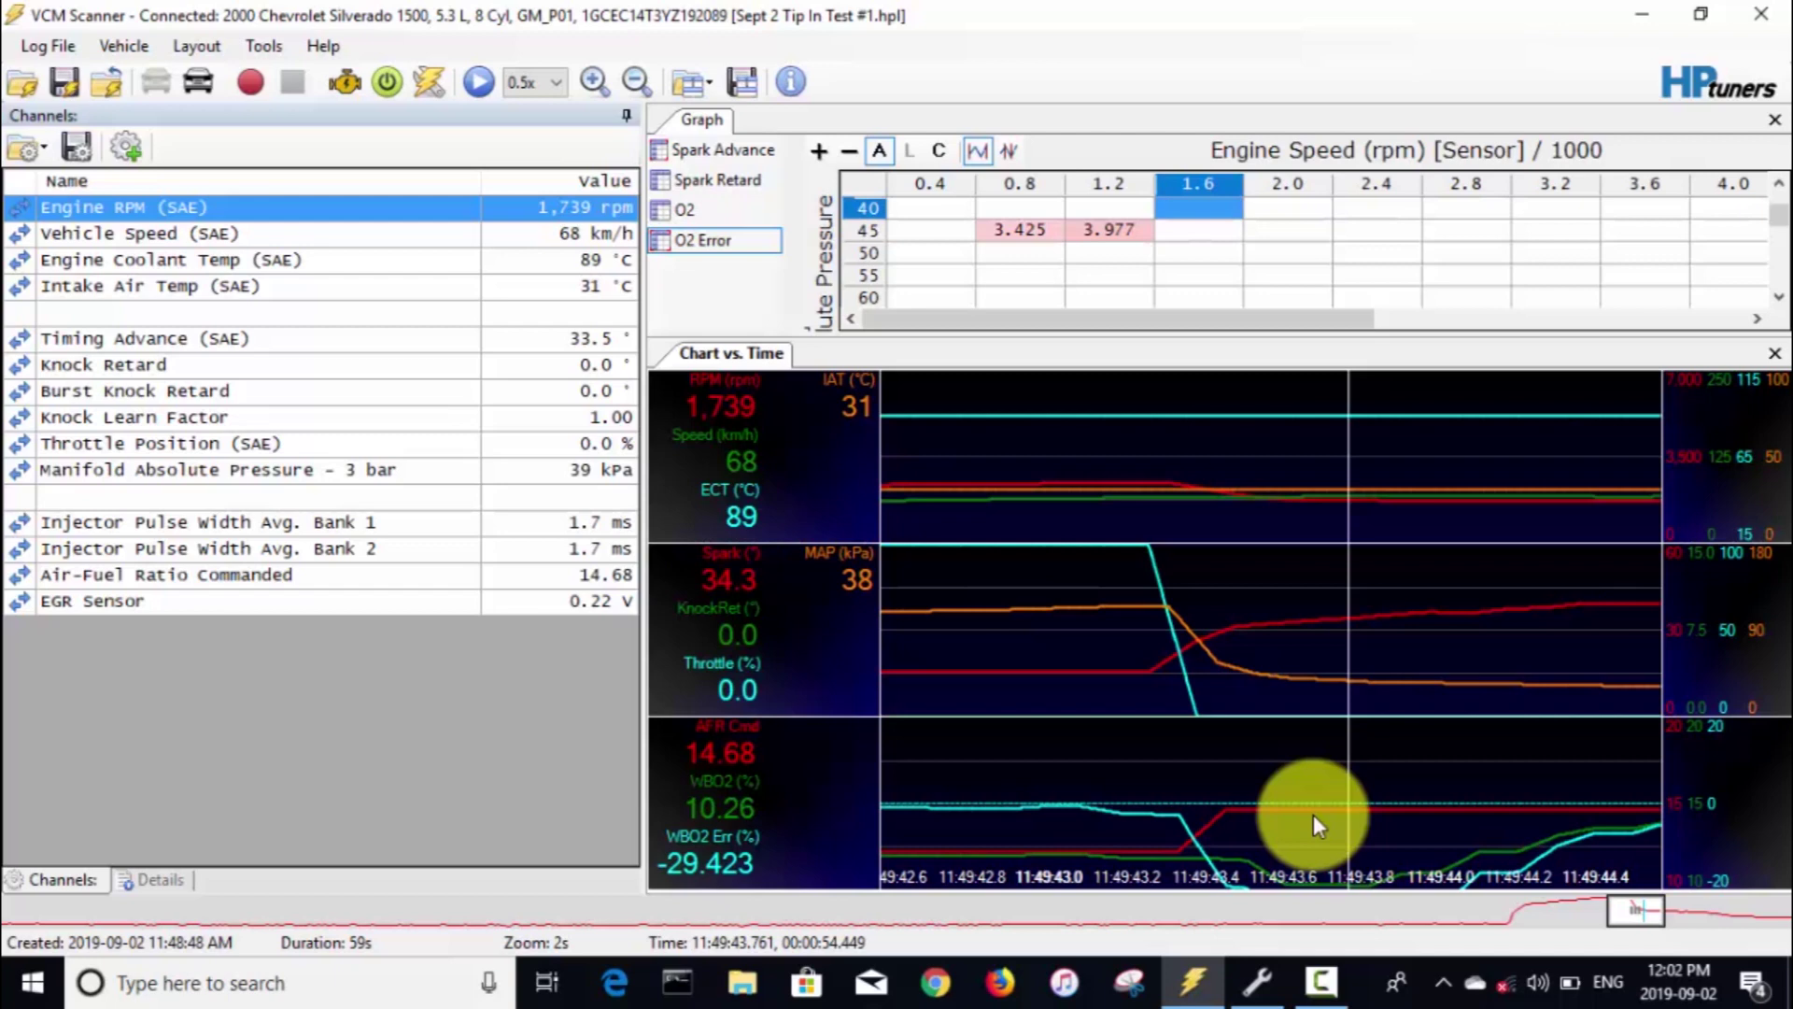
Step: Switch to VCM Editor, open the Fuel To Wall Impact Factor table, and load the truck's stock tune as the comparison file
left_click(1258, 983)
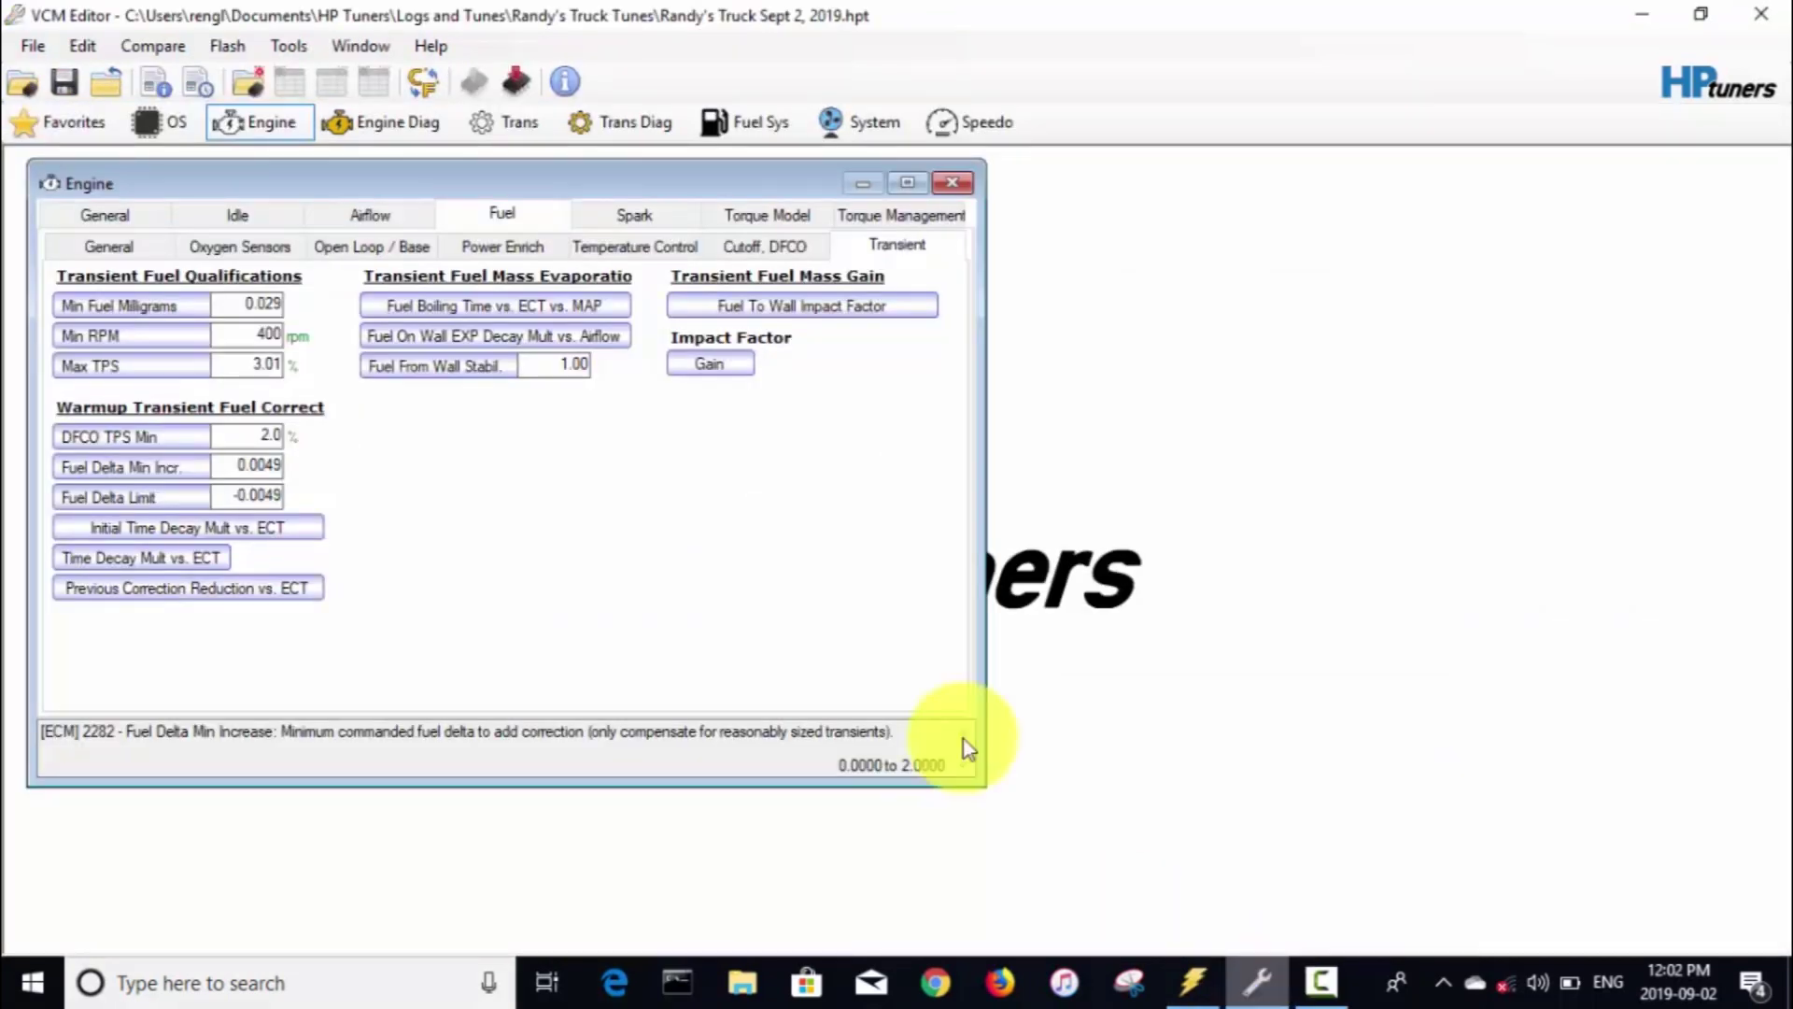
left_click(832, 310)
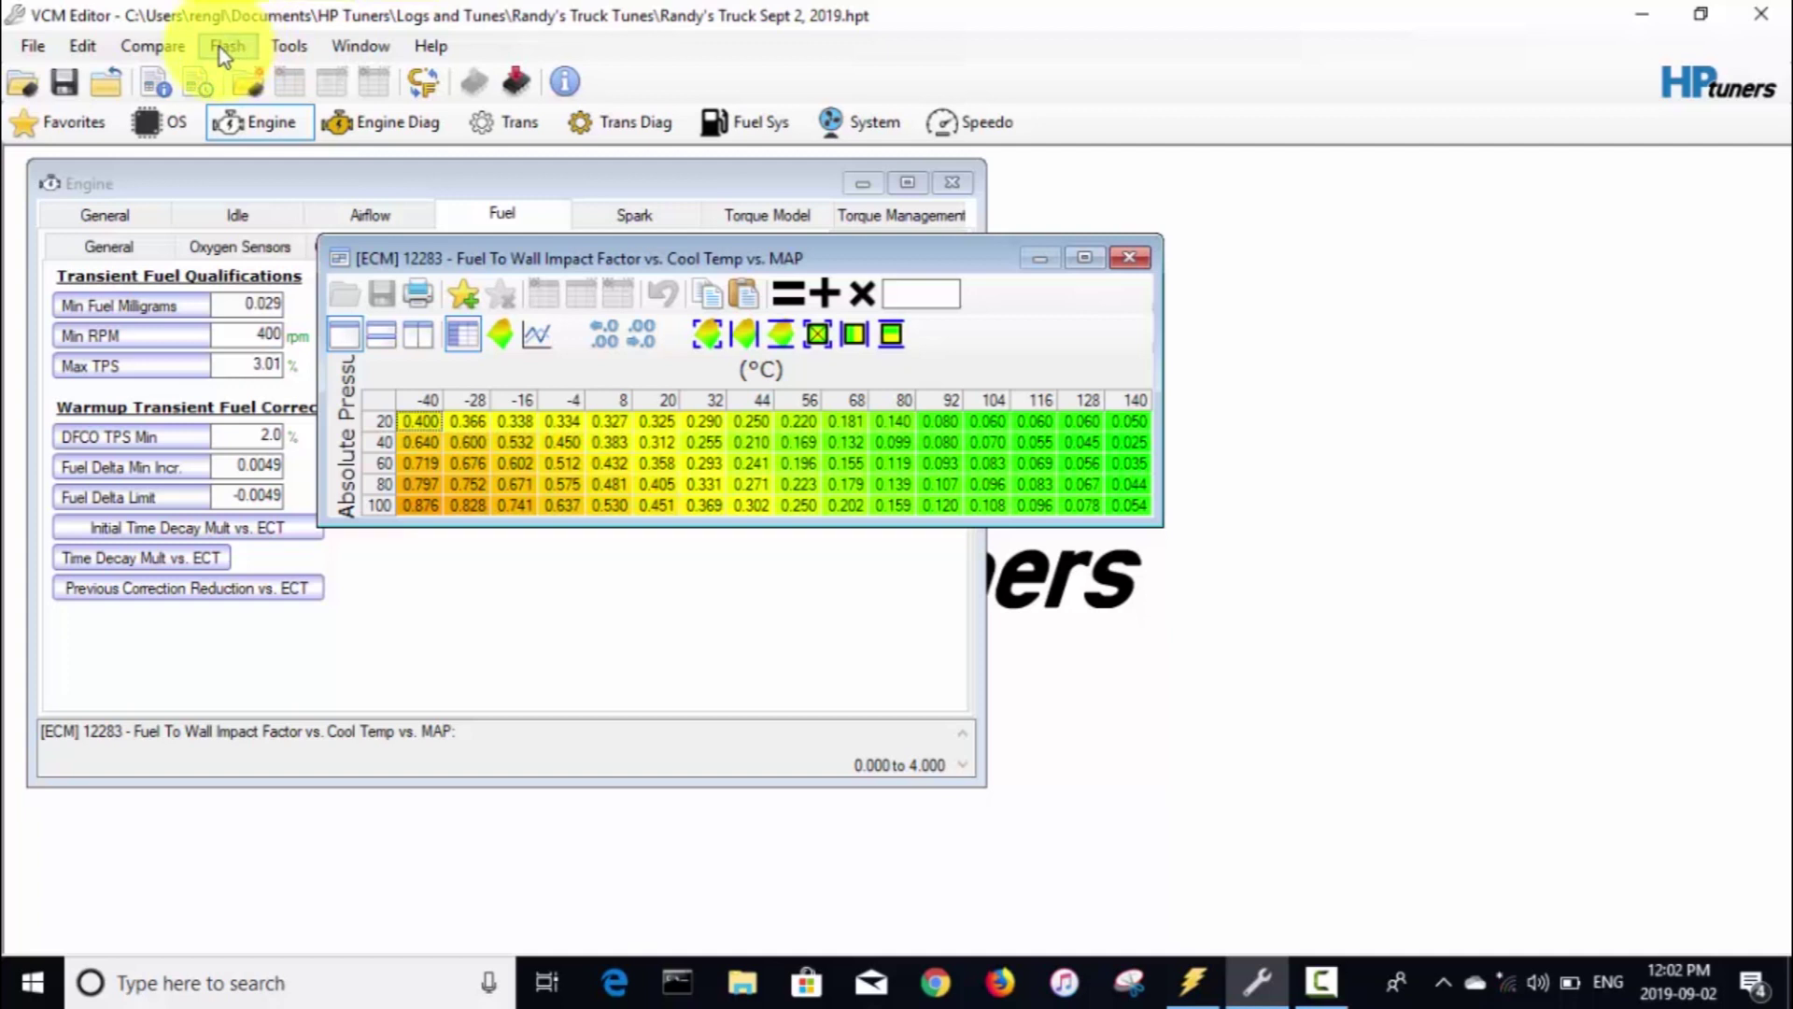
left_click(148, 46)
left_click(211, 77)
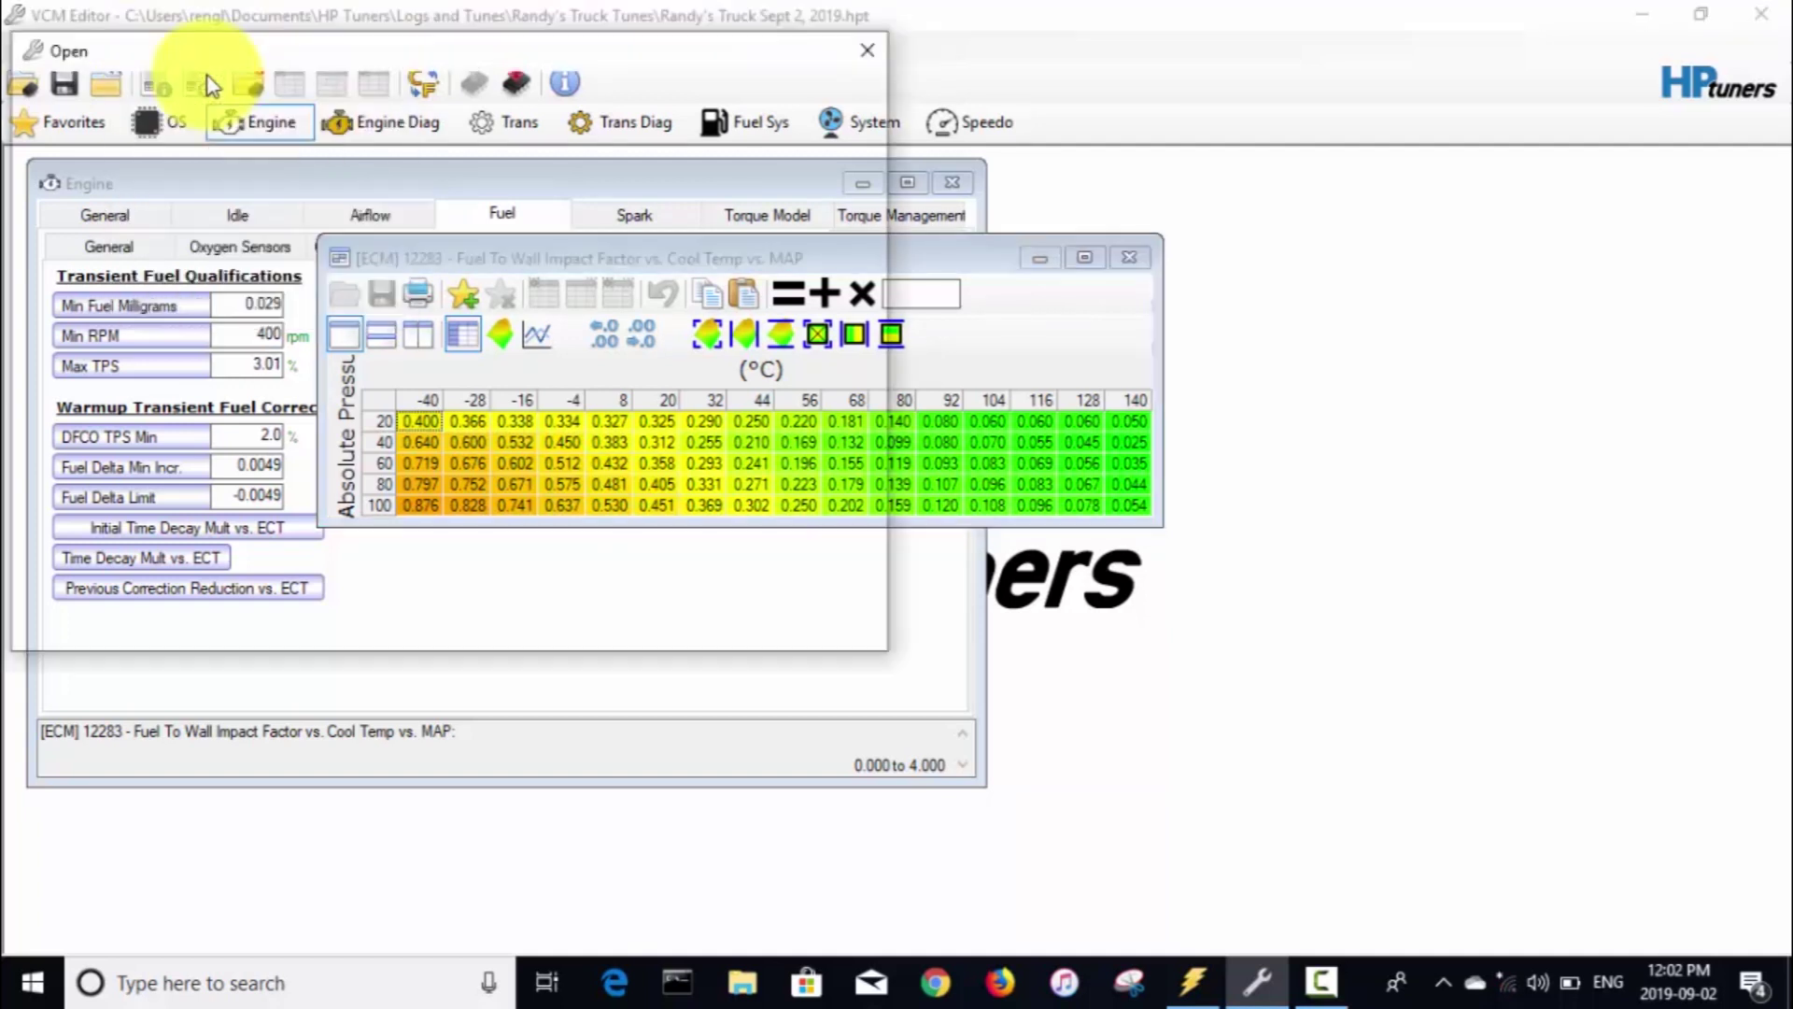
left_click_drag(873, 240, 874, 526)
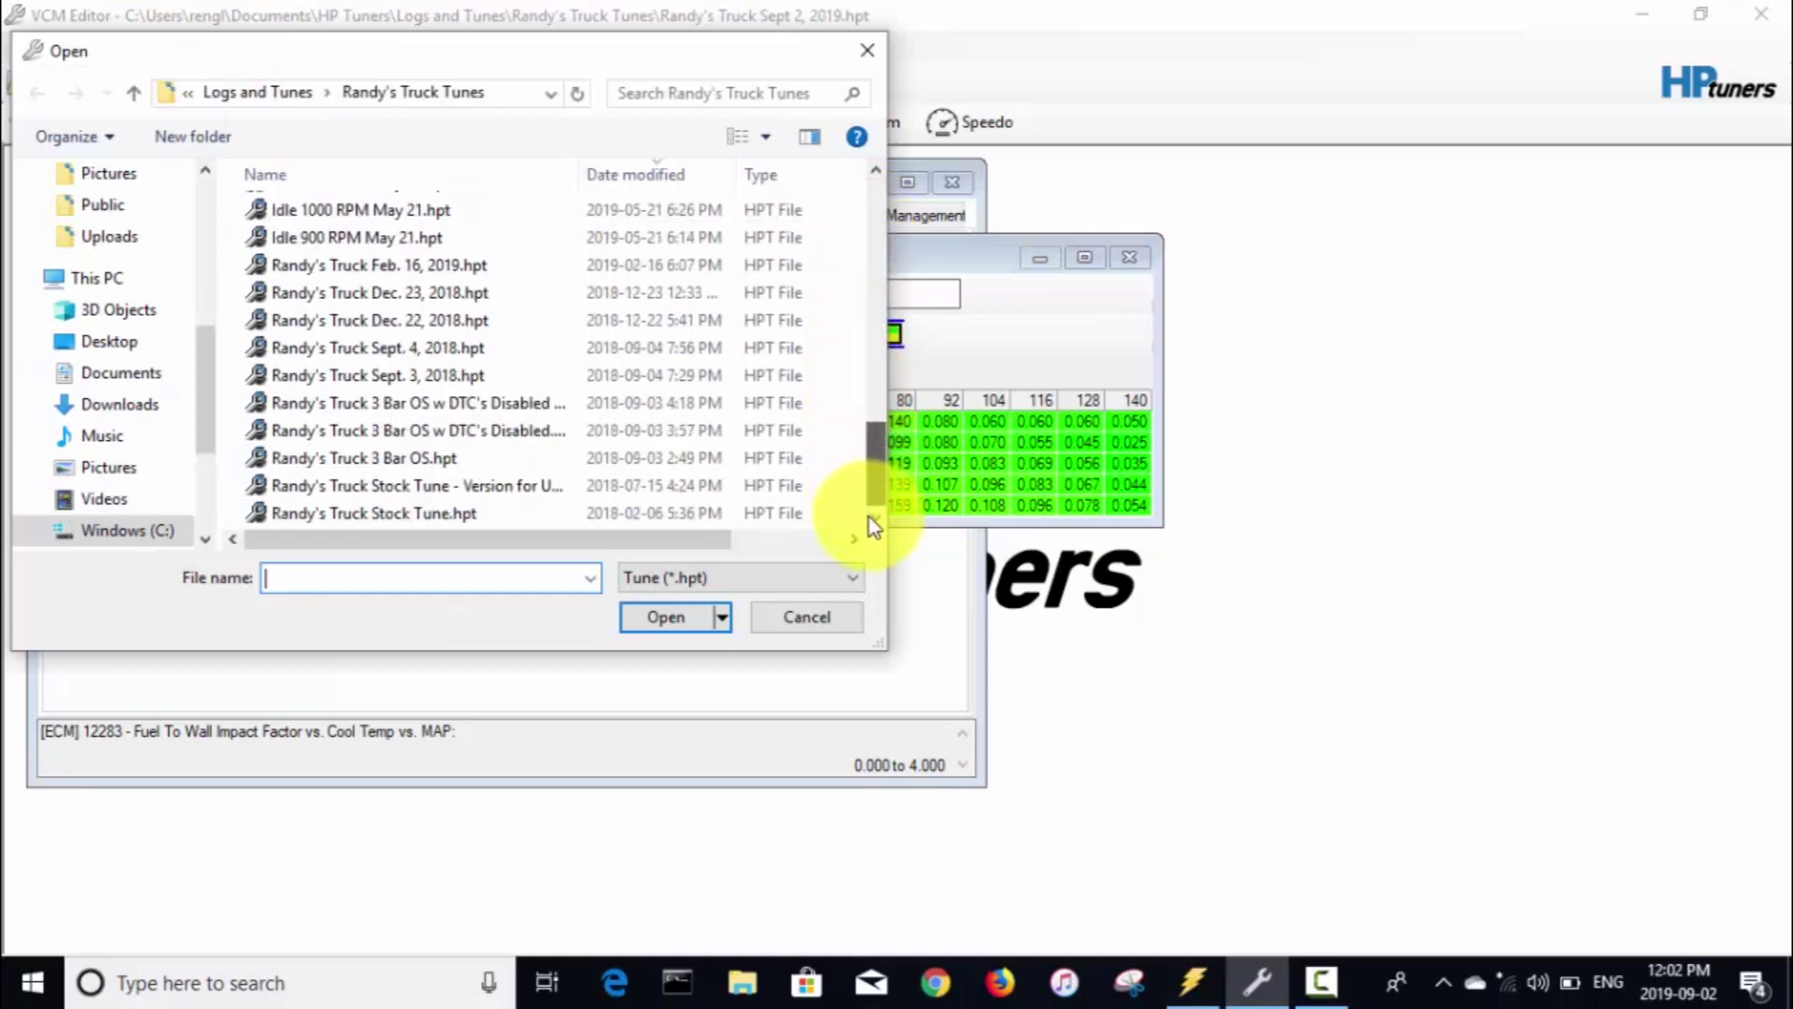
left_click(461, 513)
left_click(674, 624)
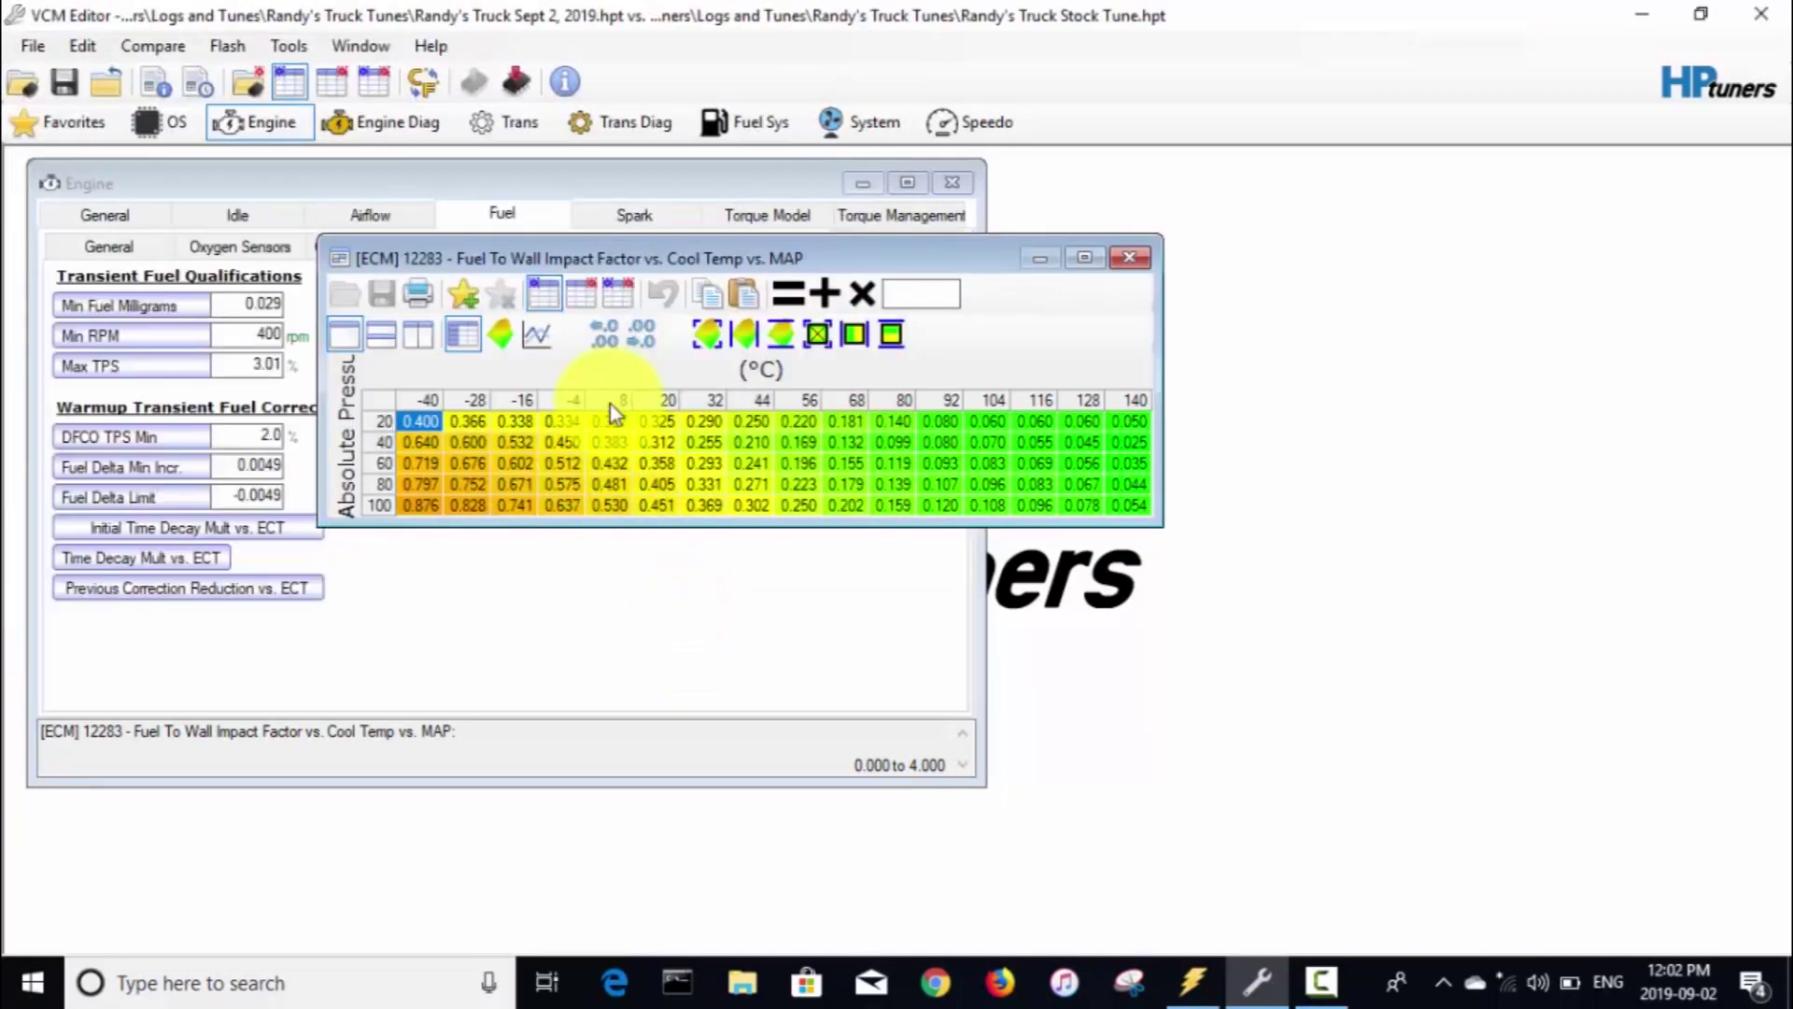
Step: Copy the entire impact factor table from the comparison stock tune and paste it over the main tune's table
left_click(583, 295)
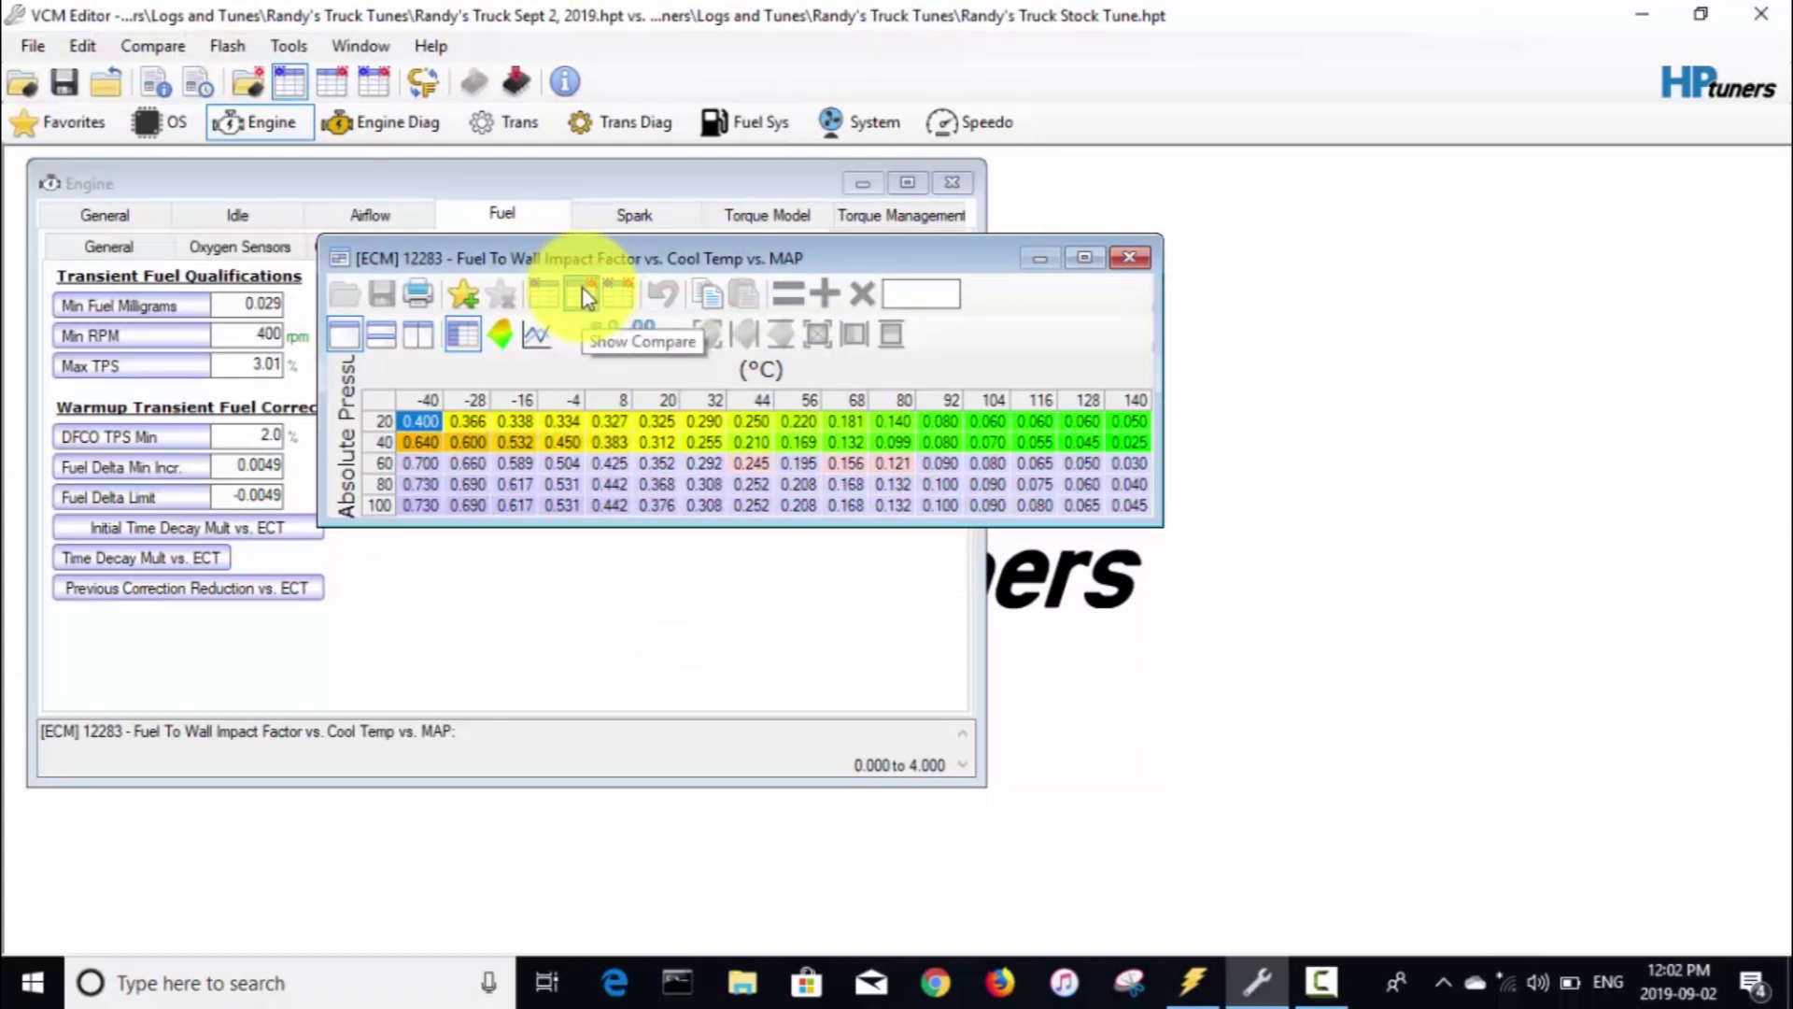
left_click(380, 402)
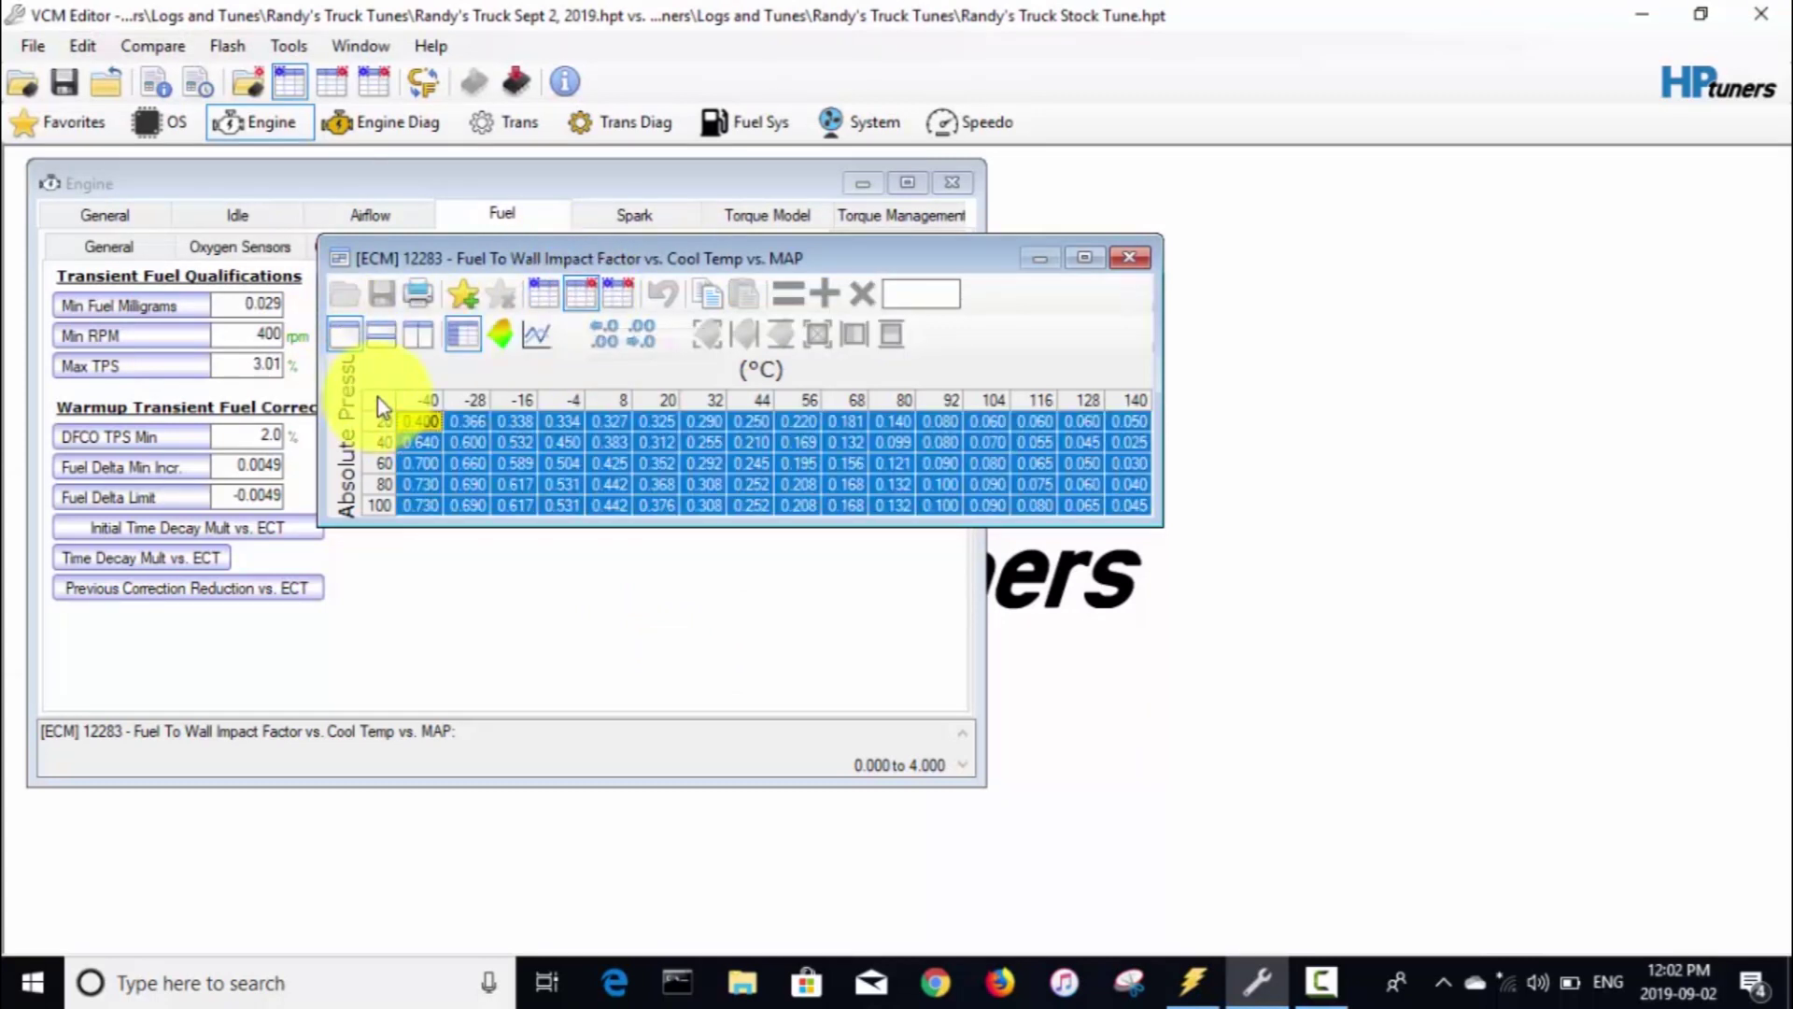
right_click(380, 401)
left_click(434, 420)
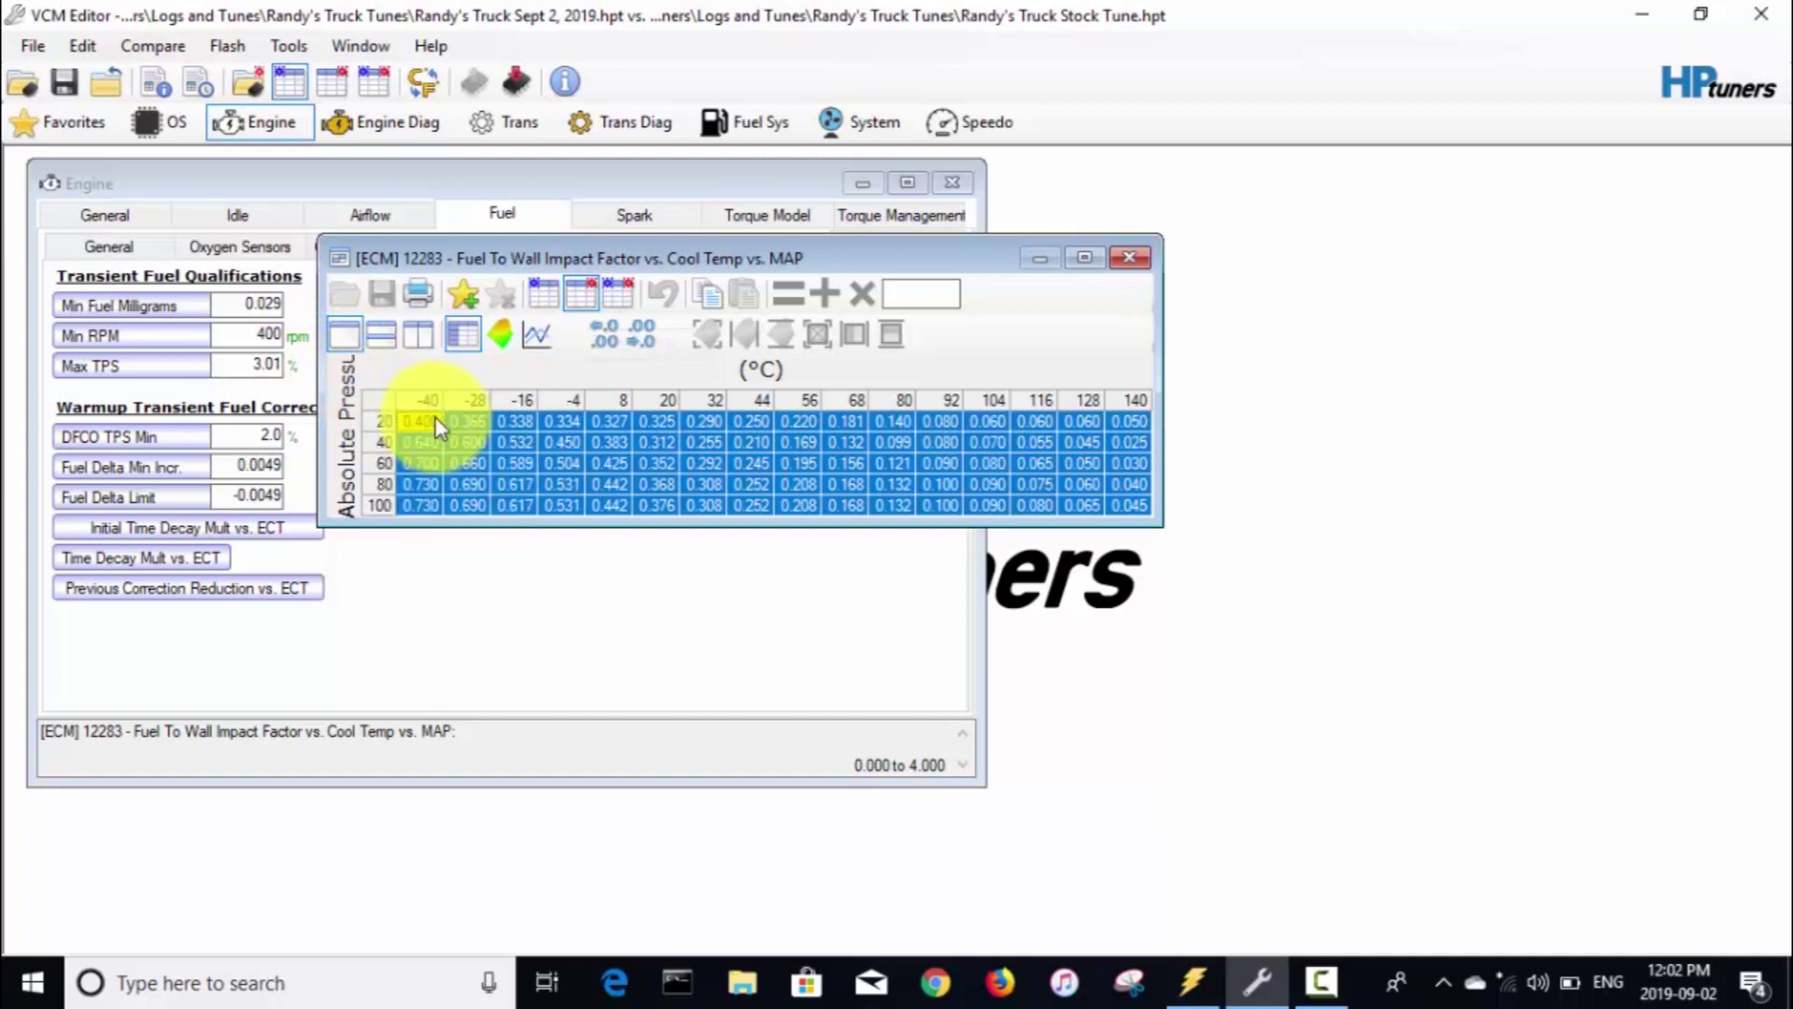
left_click(551, 294)
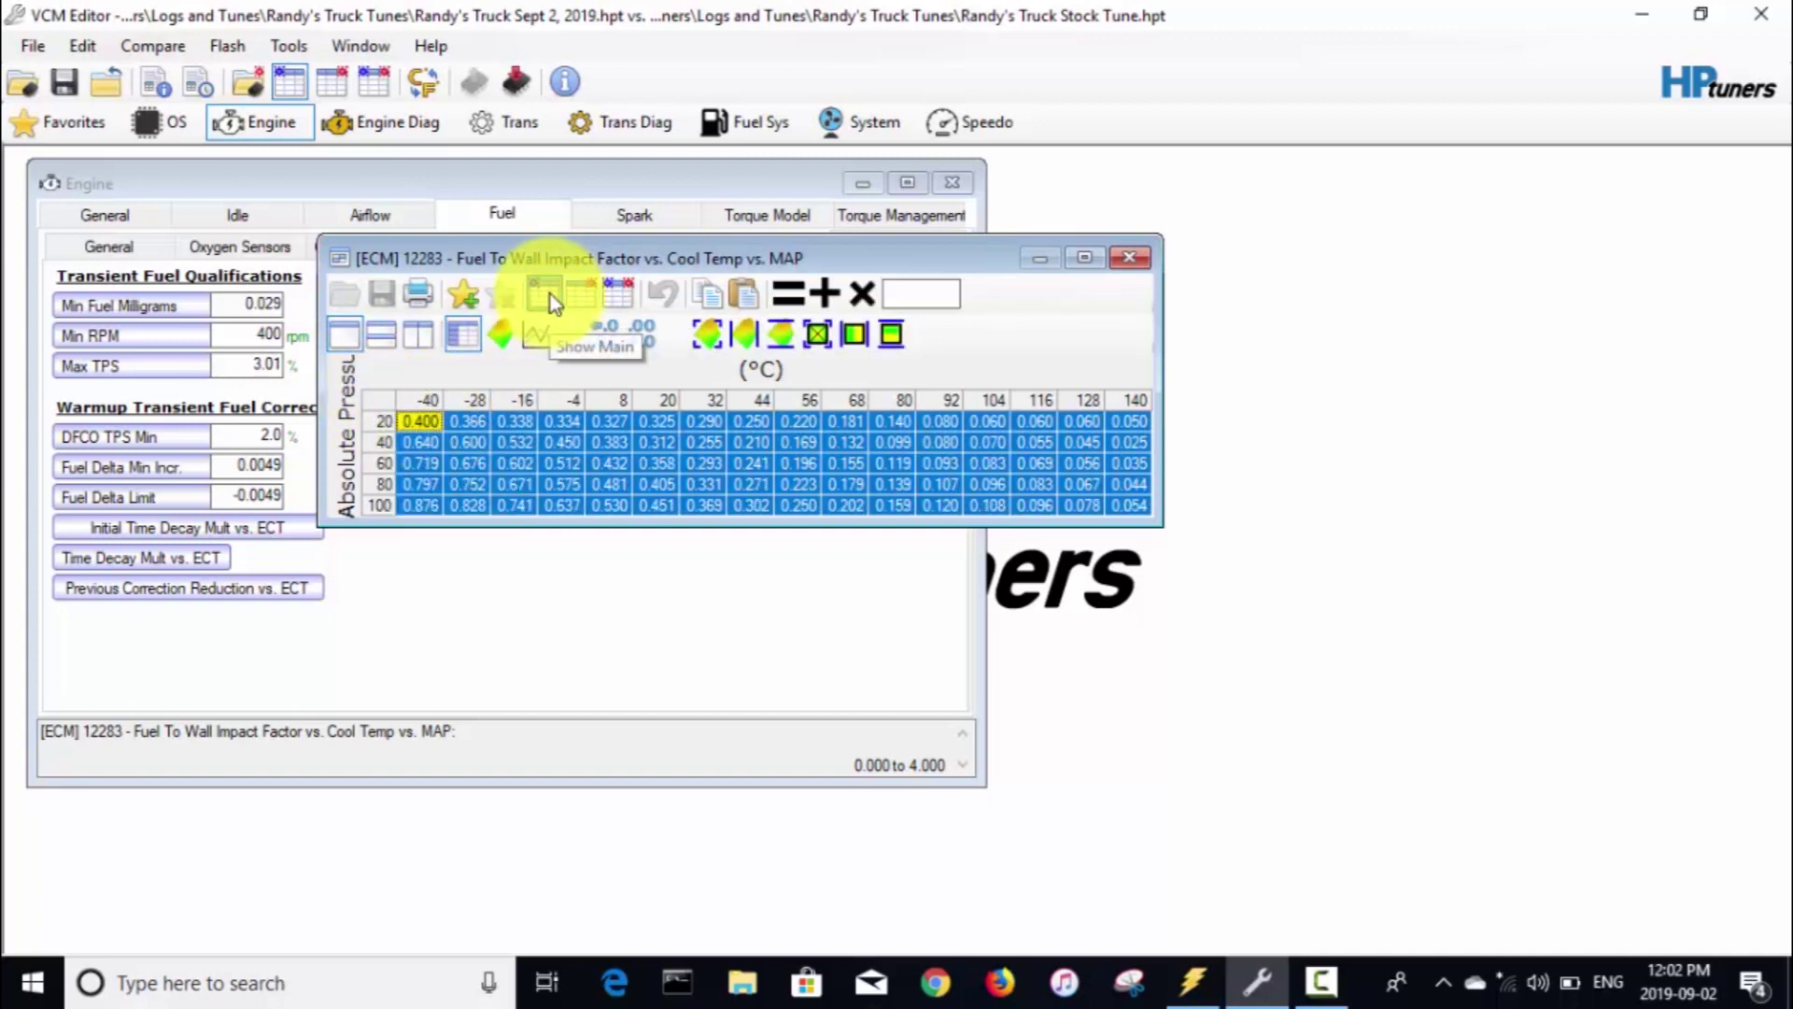
right_click(380, 410)
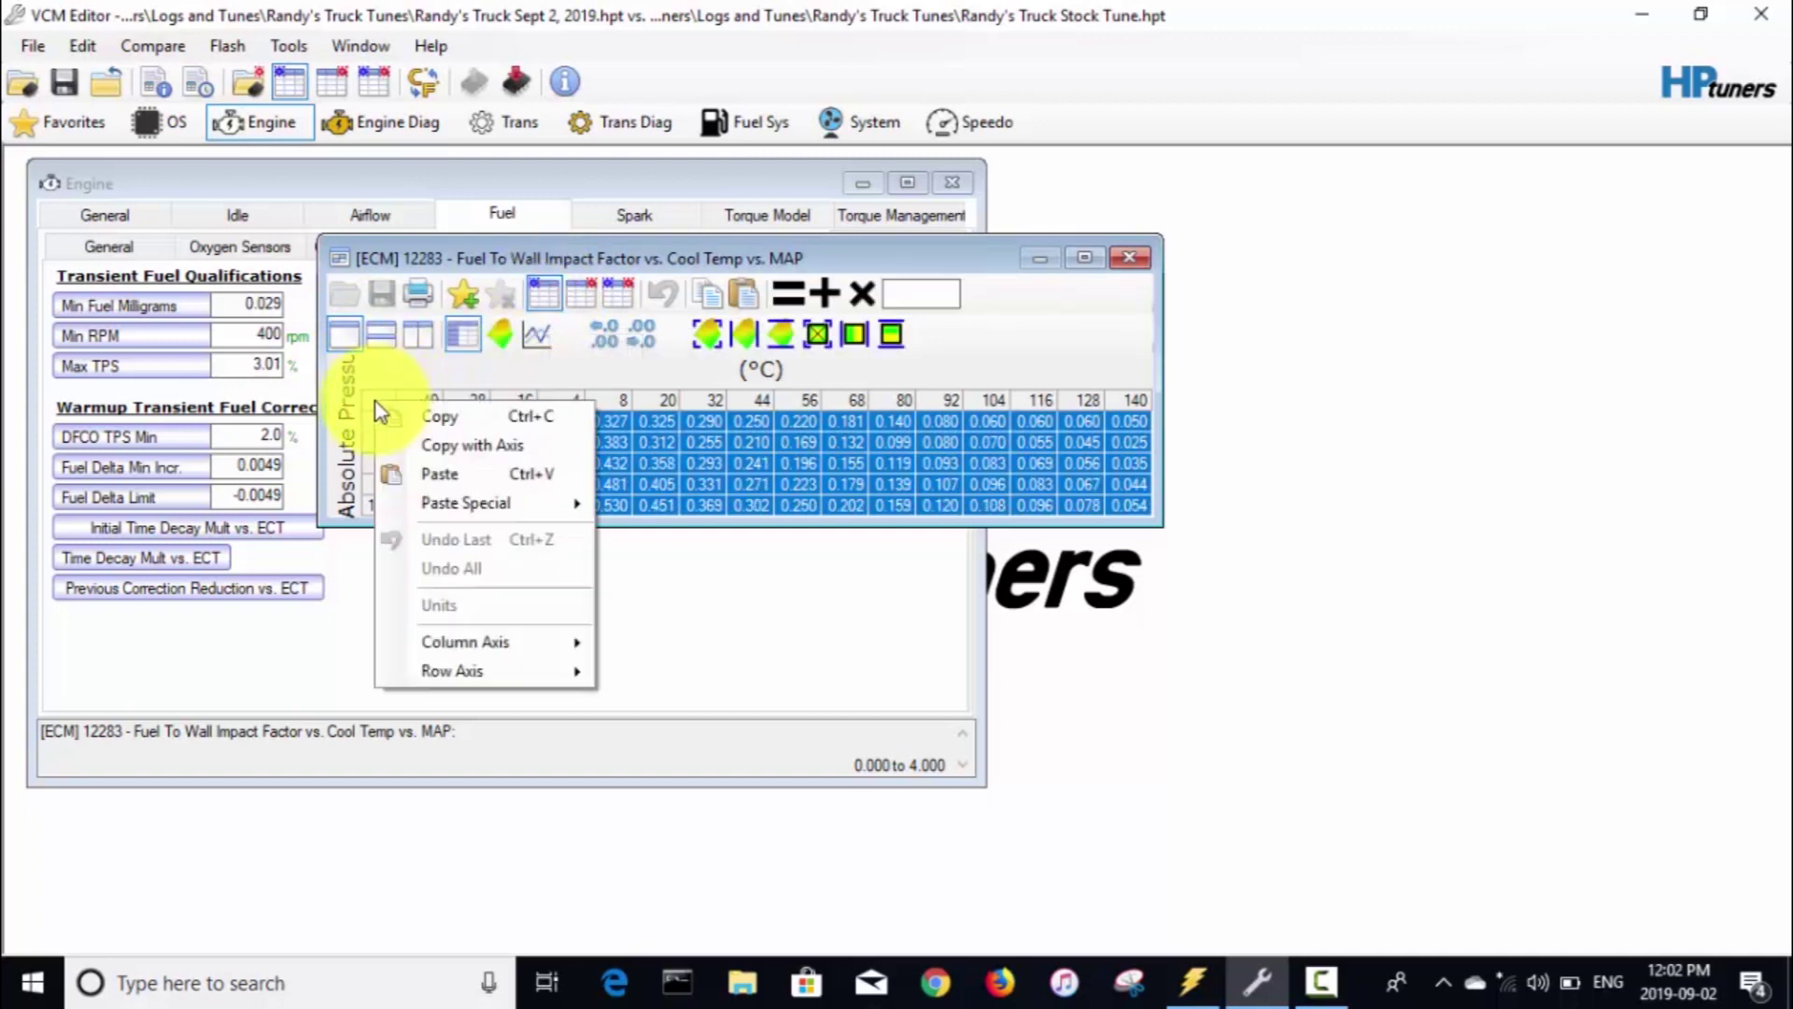
left_click(447, 489)
left_click(845, 484)
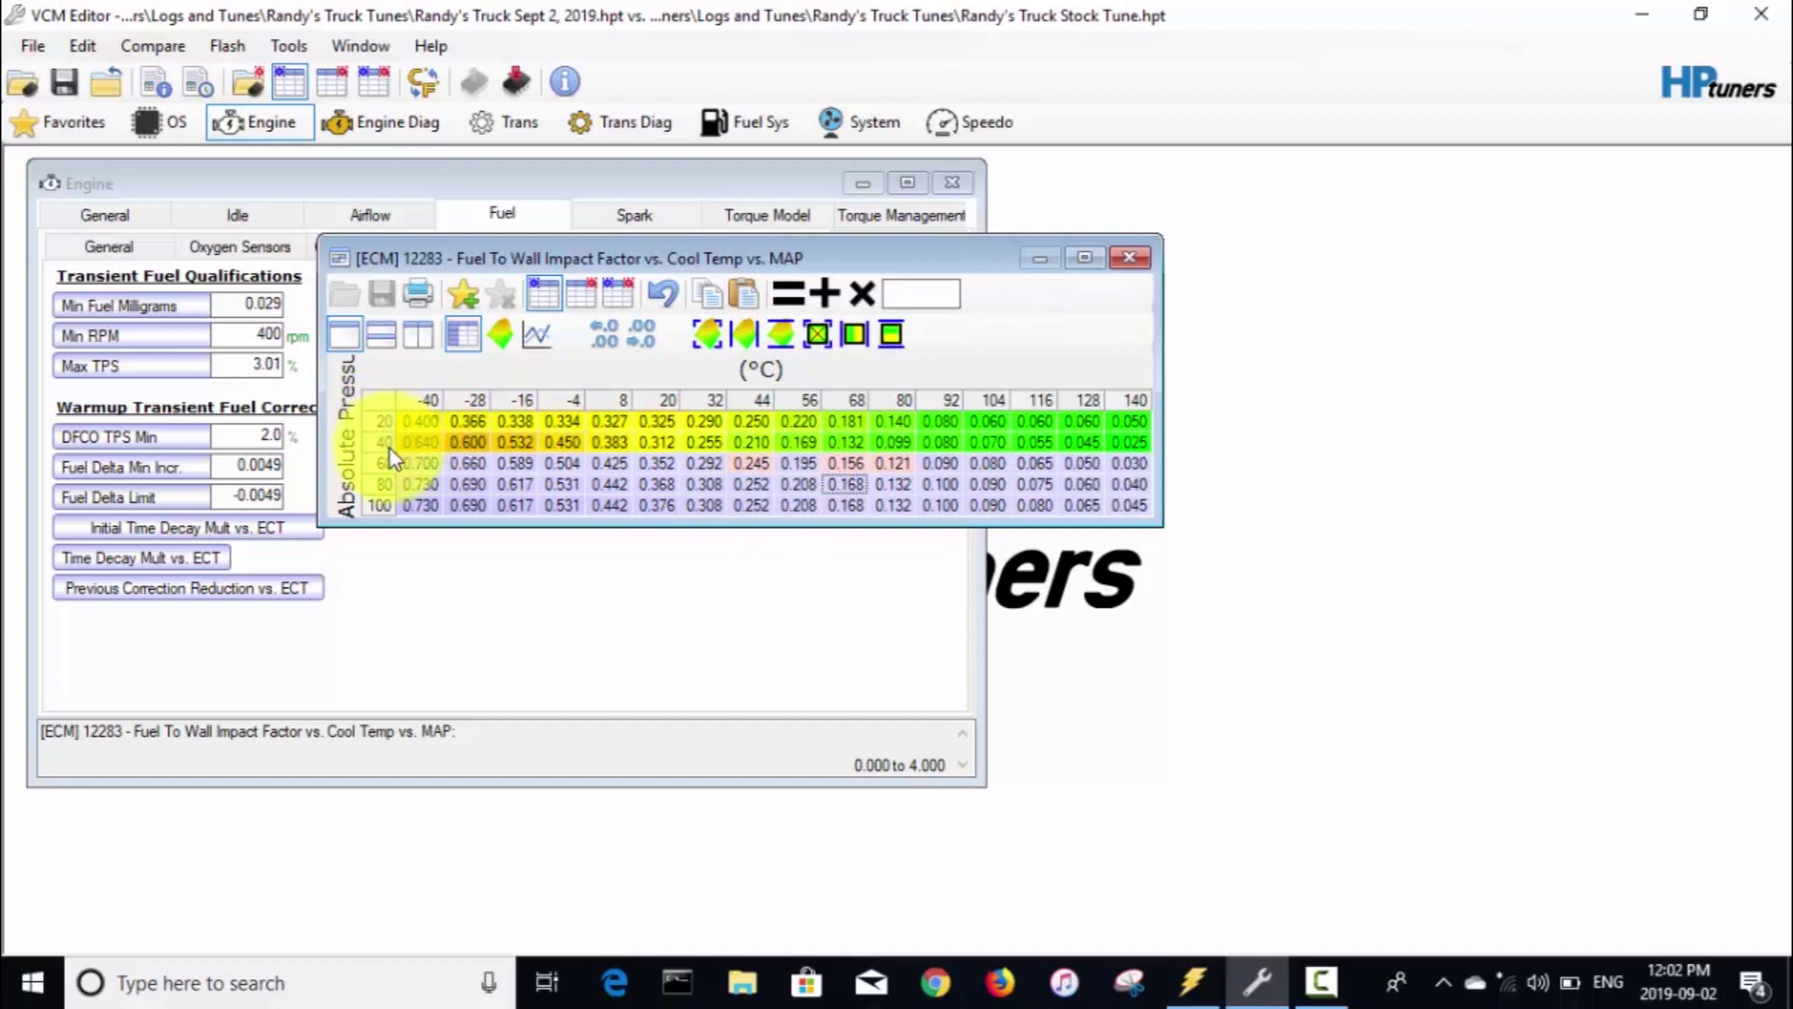
Step: Multiply the 100 kPa row by 2.0 and interpolate vertically between the 40 and 100 kPa rows for all temperatures
left_click(383, 507)
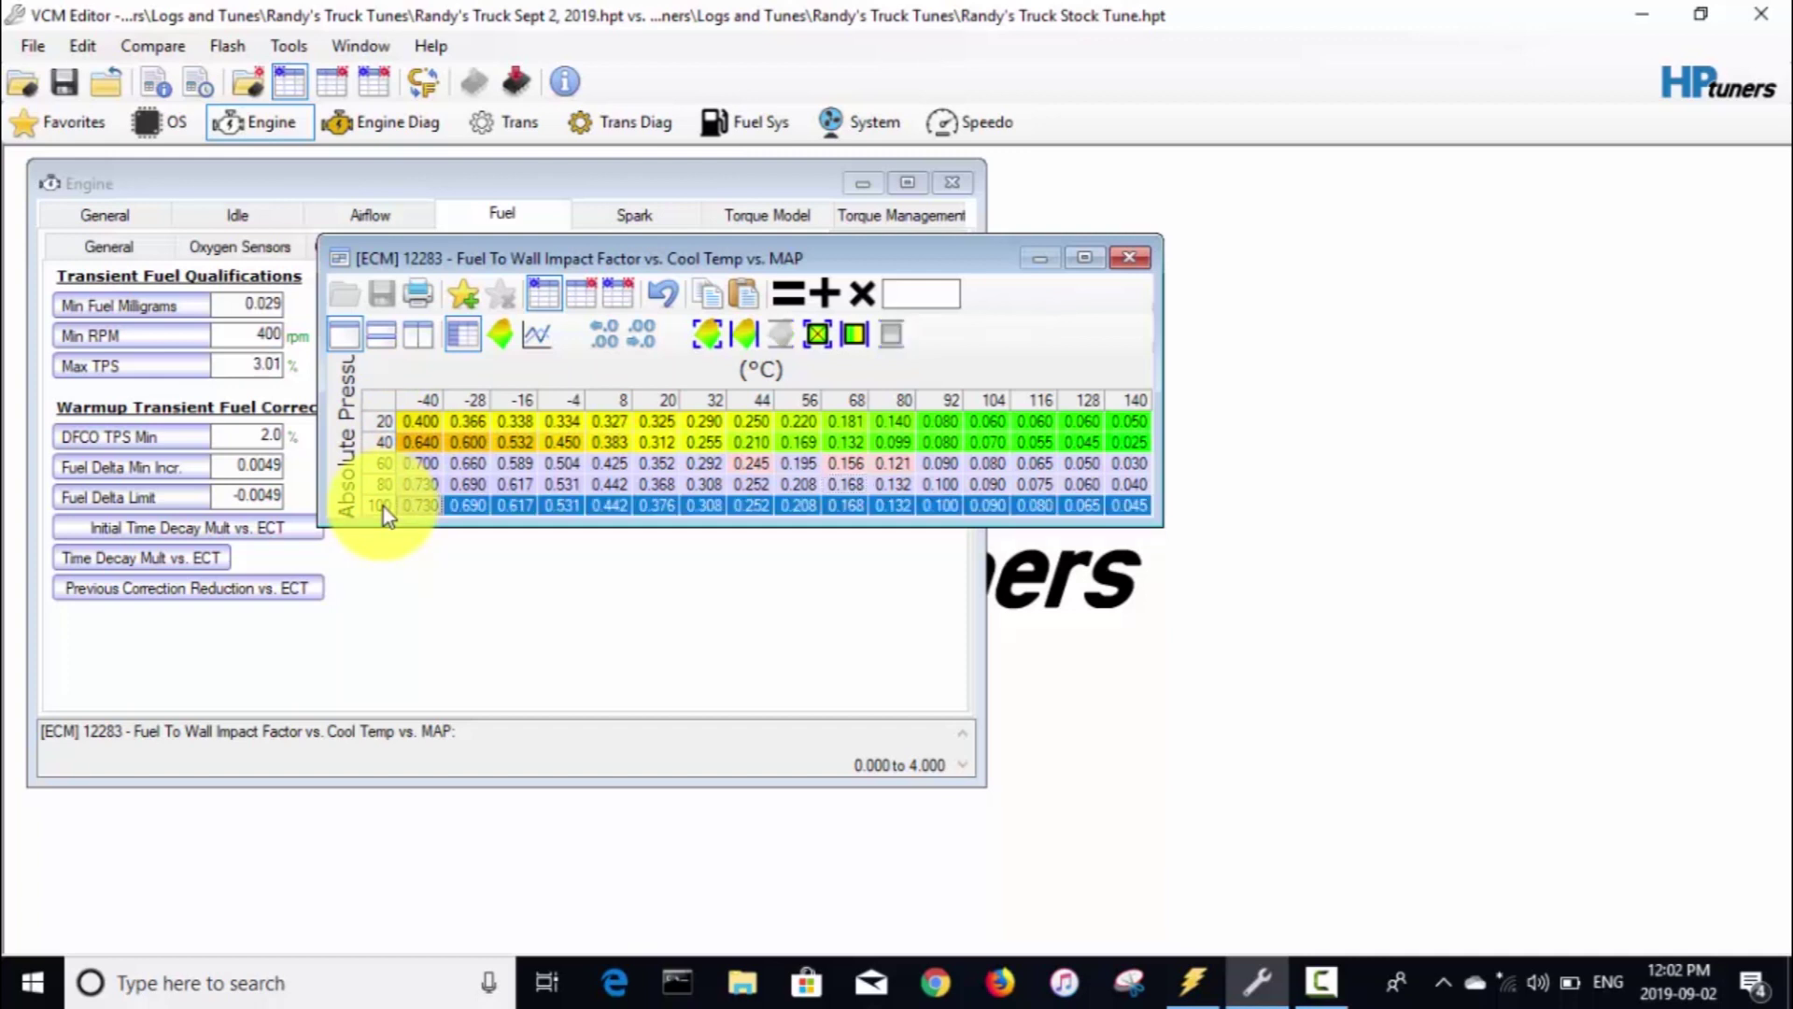
left_click(420, 505)
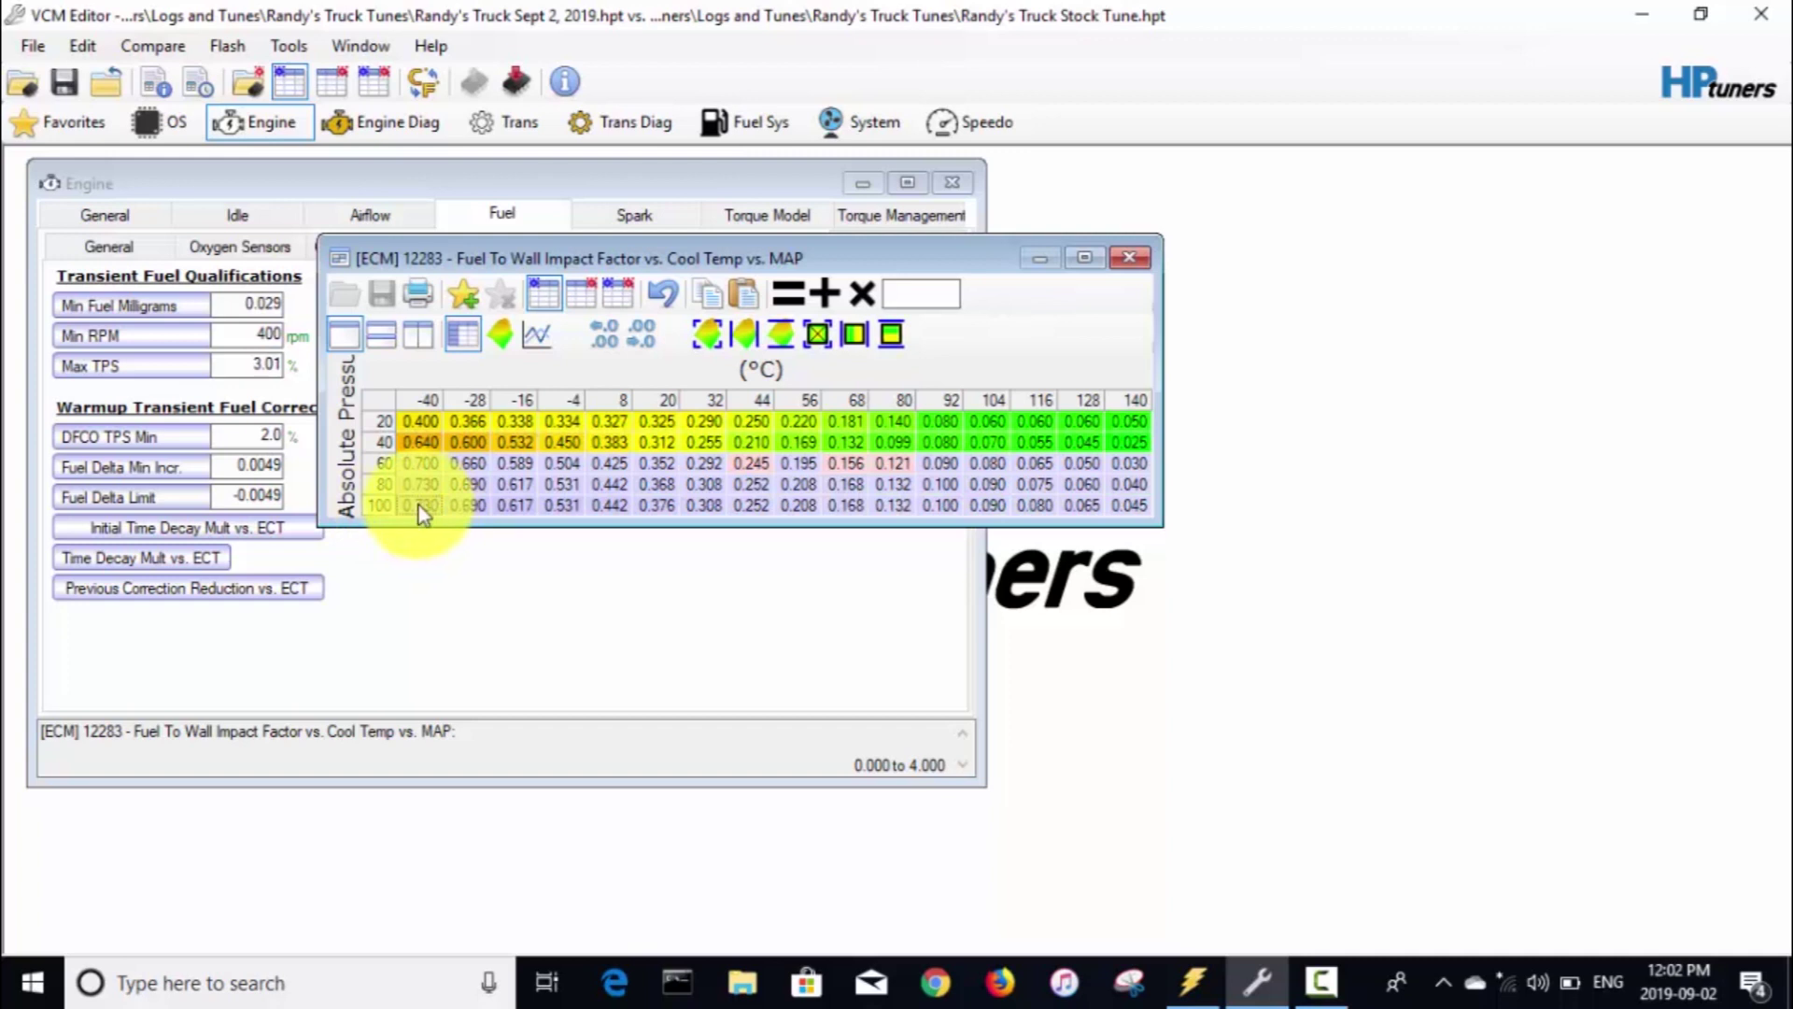
left_click(379, 505)
left_click(911, 294)
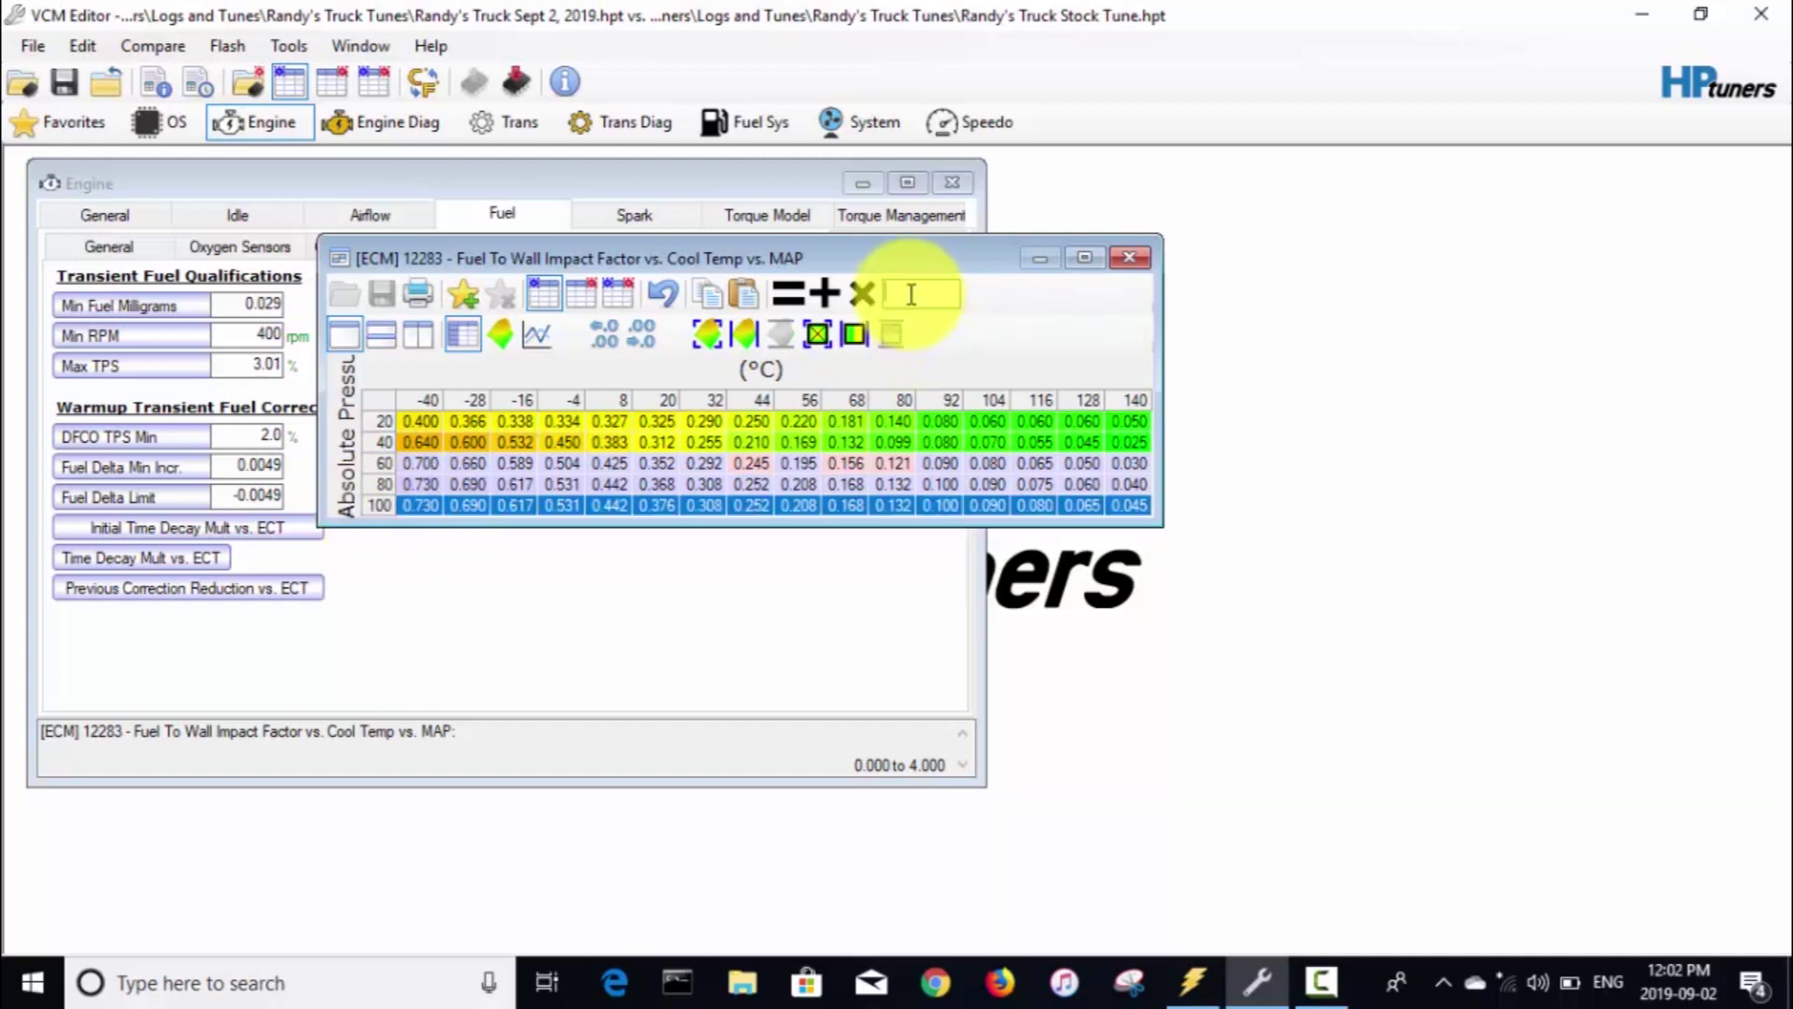
type("2.0")
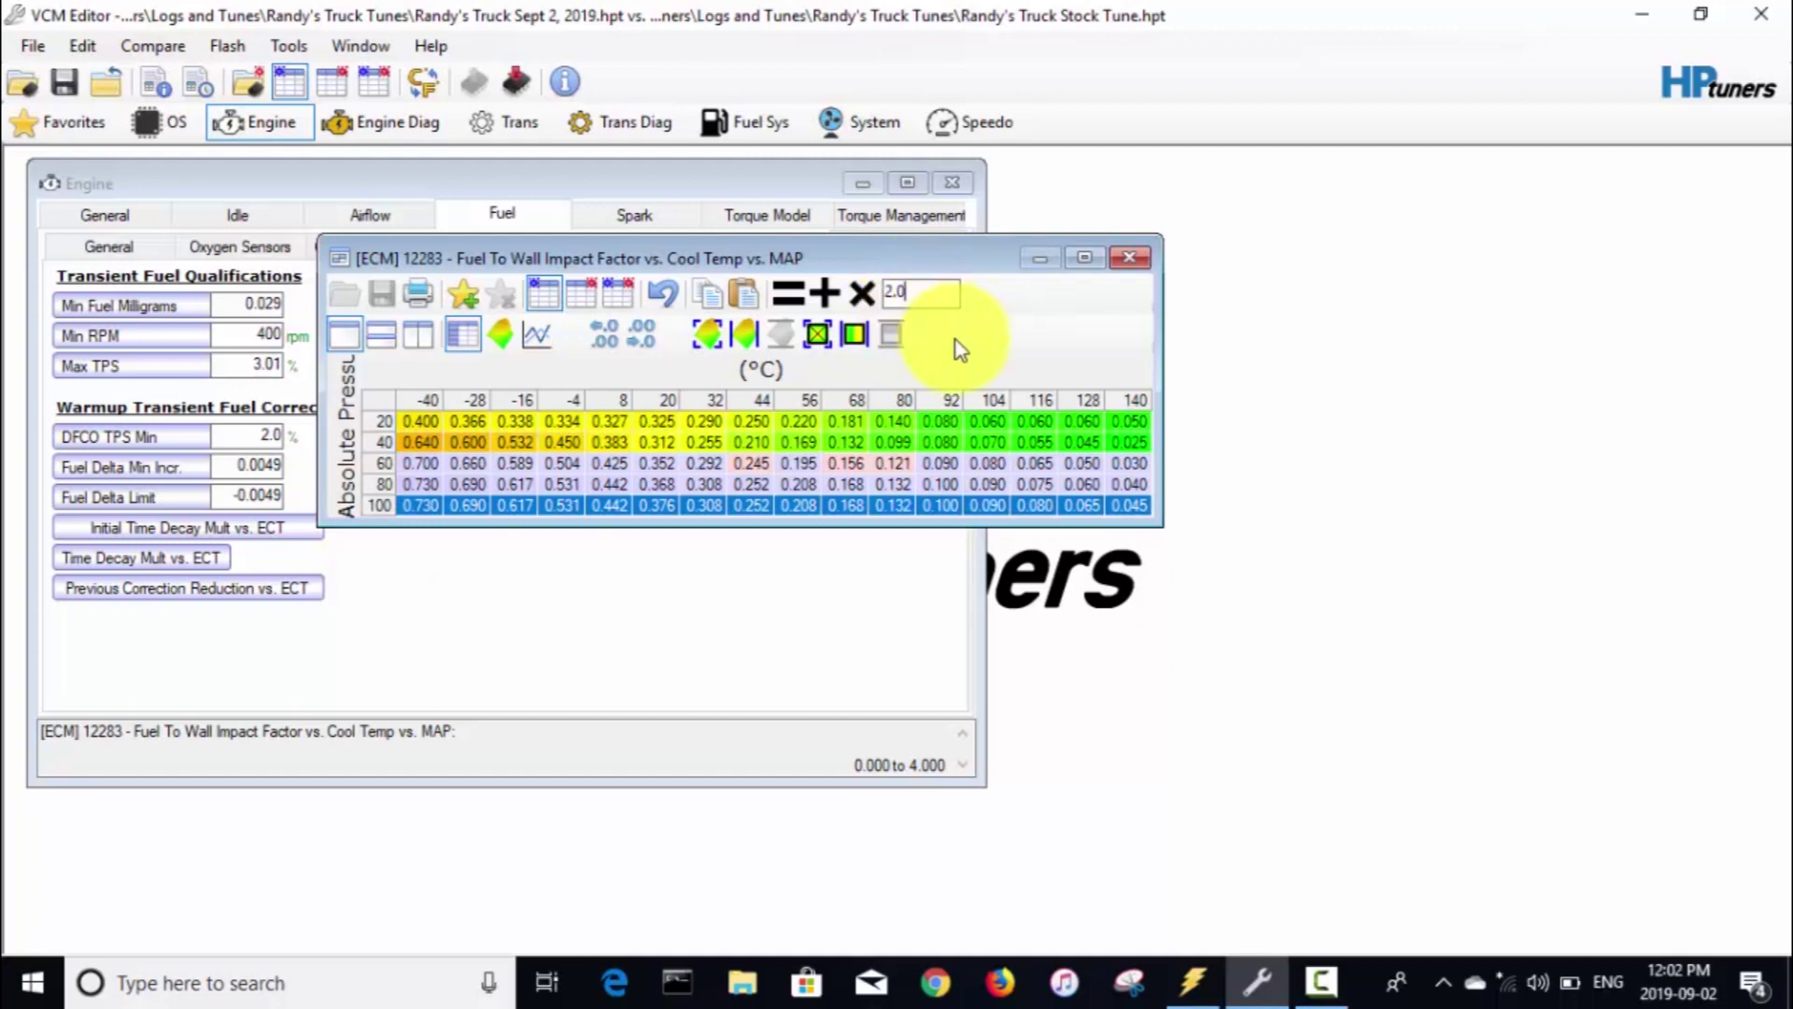
left_click(863, 294)
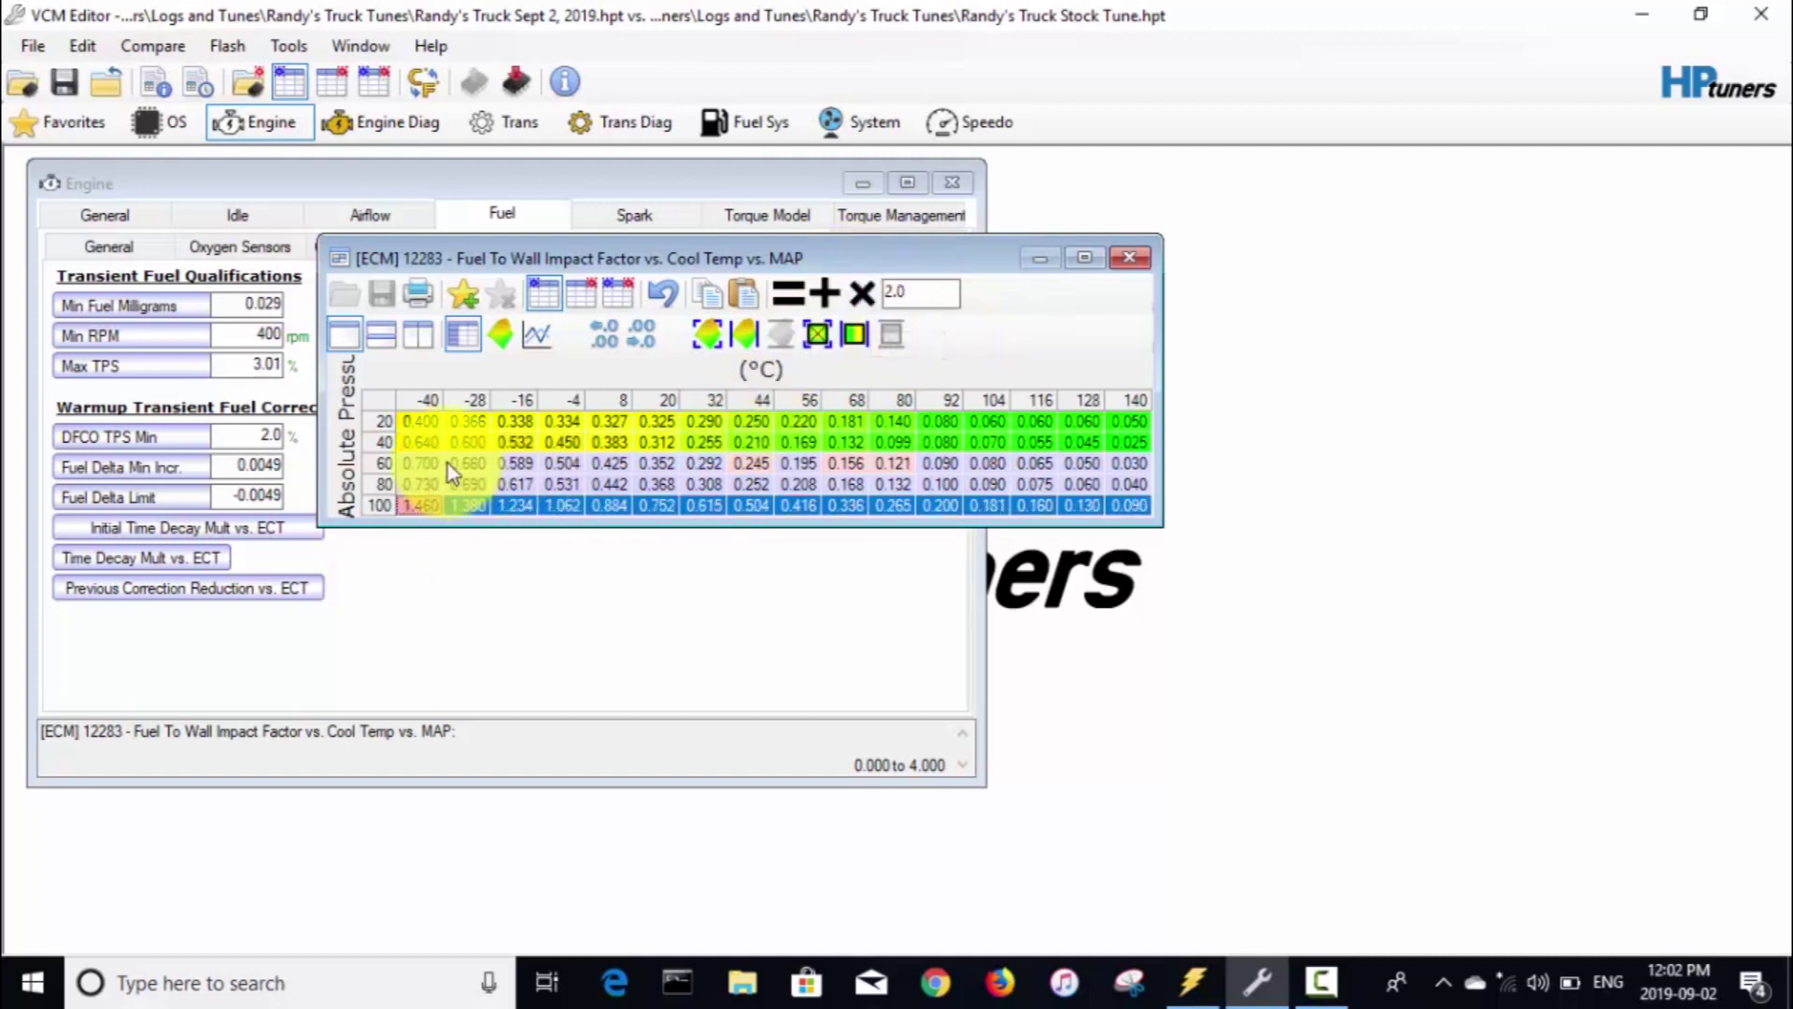
left_click_drag(419, 443, 1124, 518)
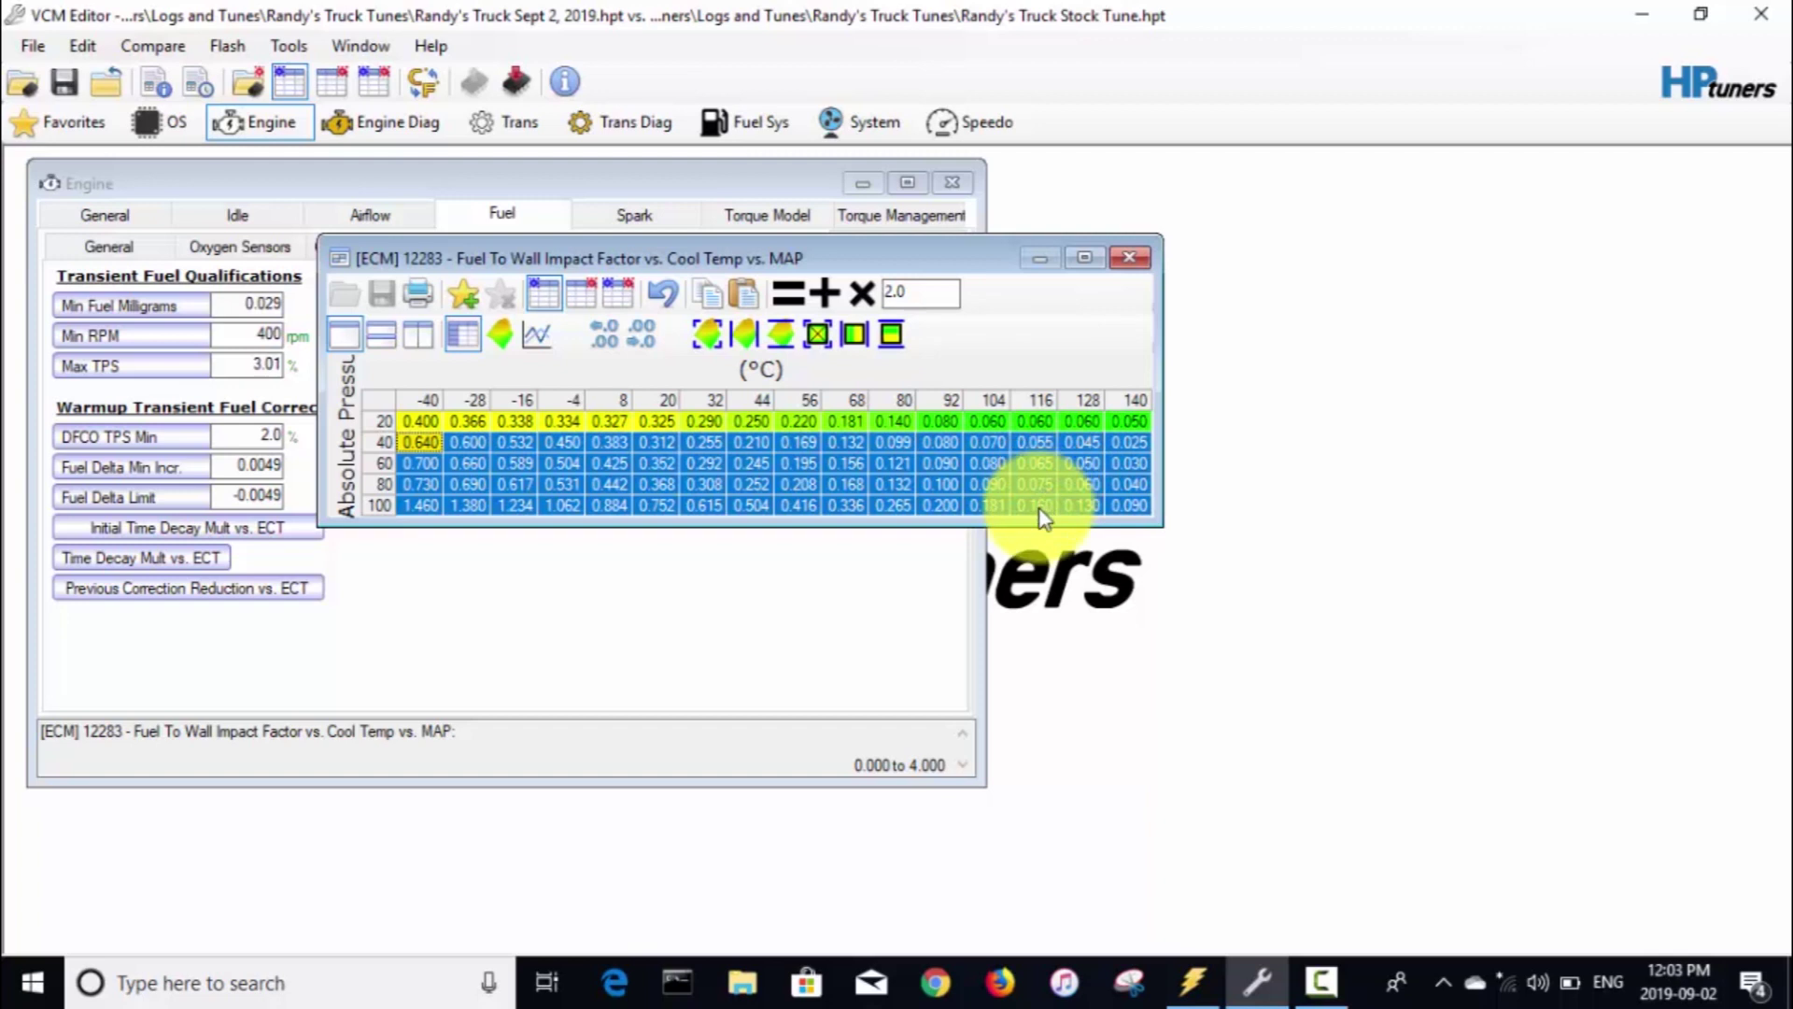
left_click(893, 342)
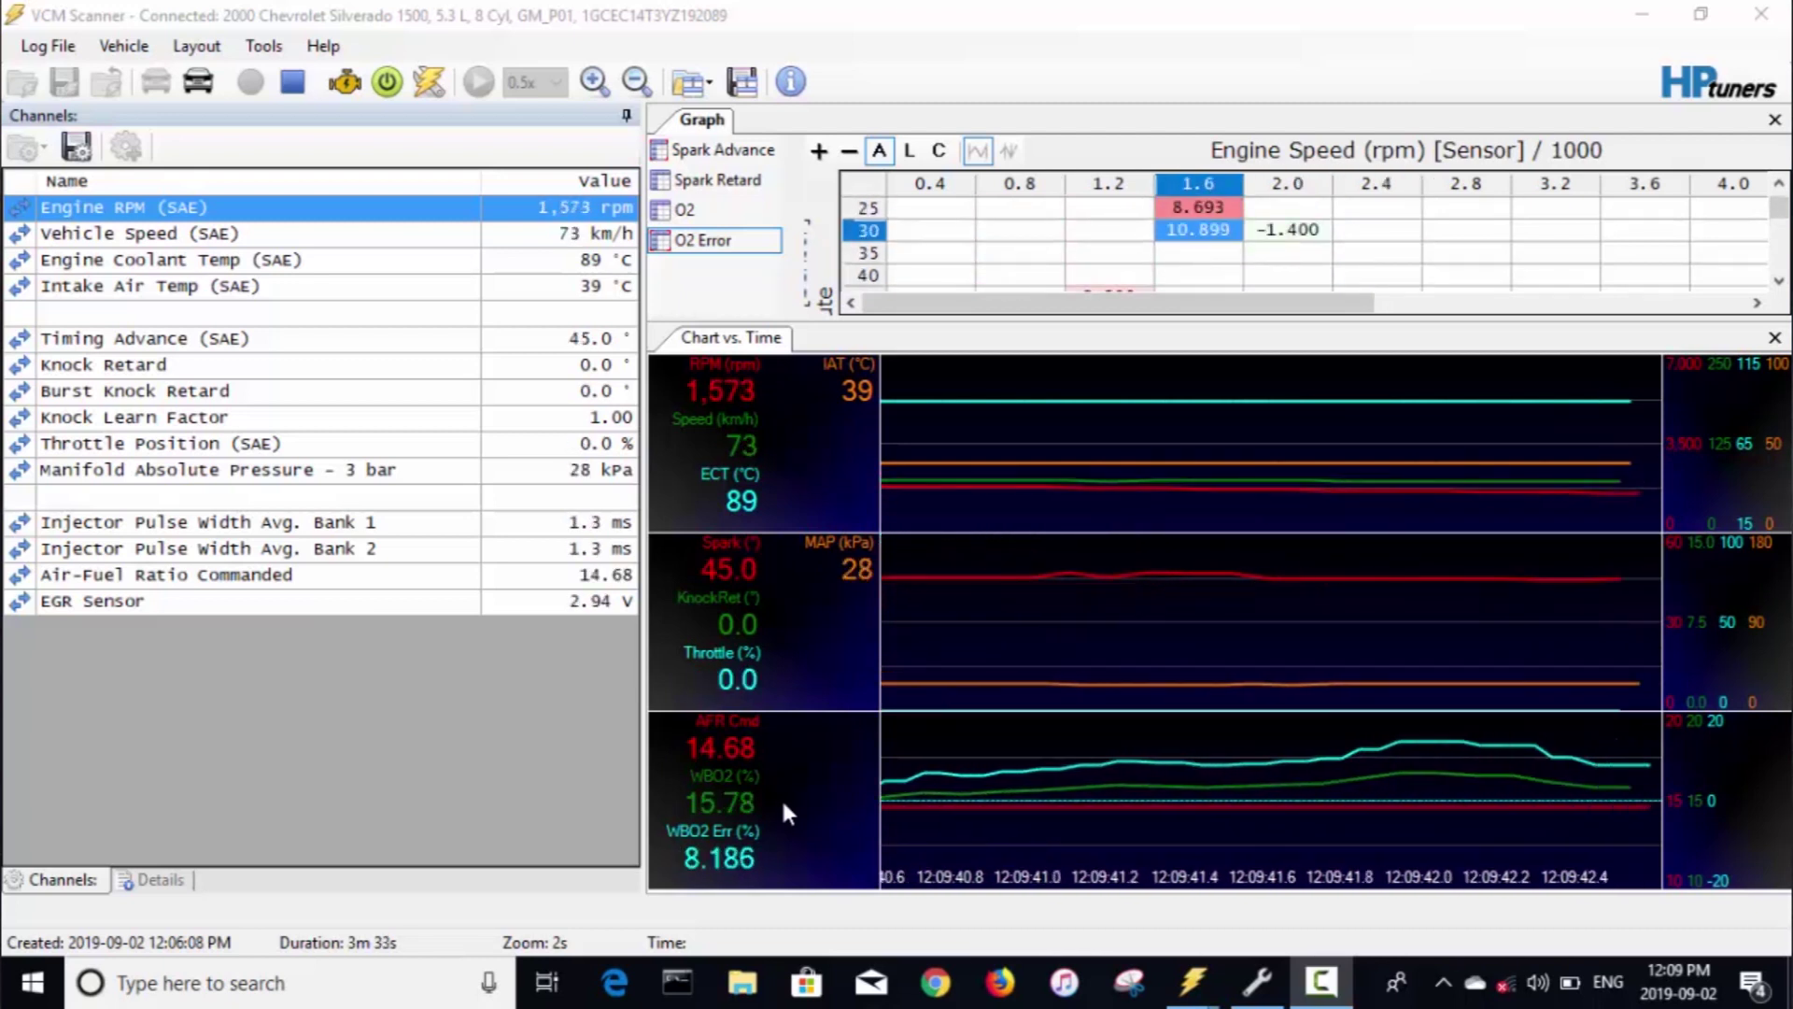
Step: Examine wideband air-fuel ratio and error in the Sept 2 Tip In Test #2 log, from before throttle opening to the lean peak
left_click(996, 734)
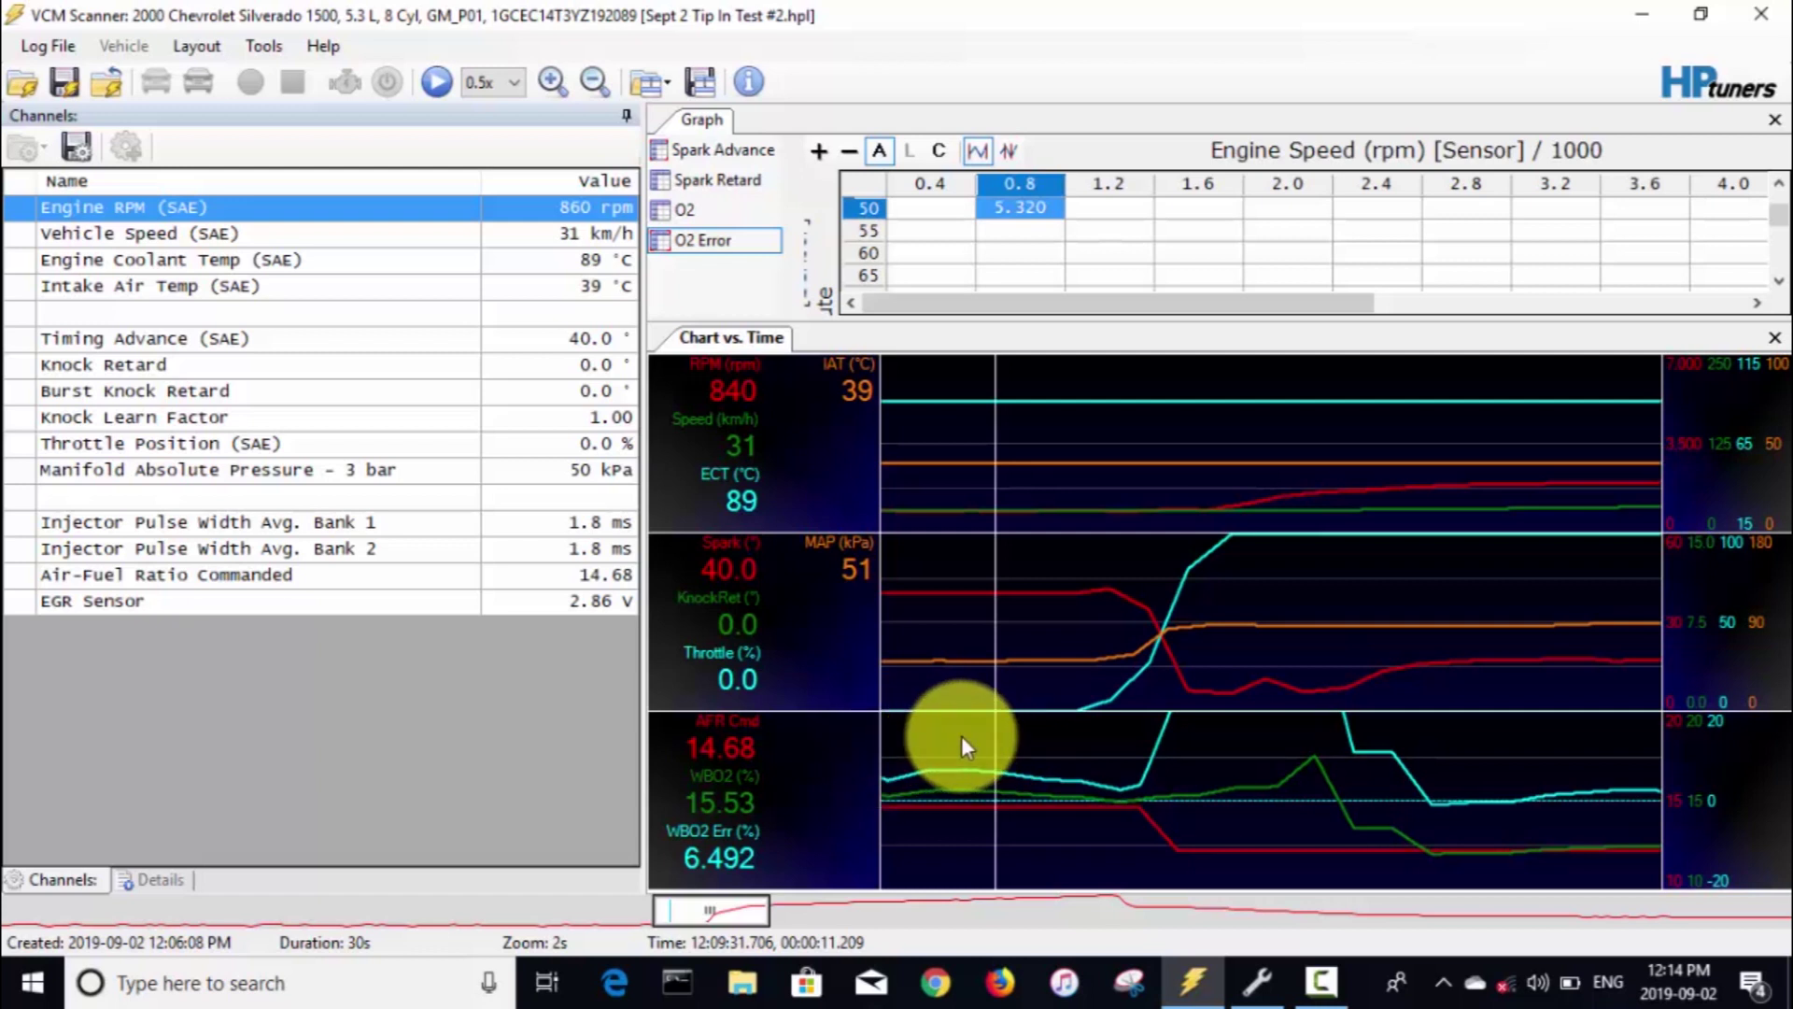
left_click(961, 736)
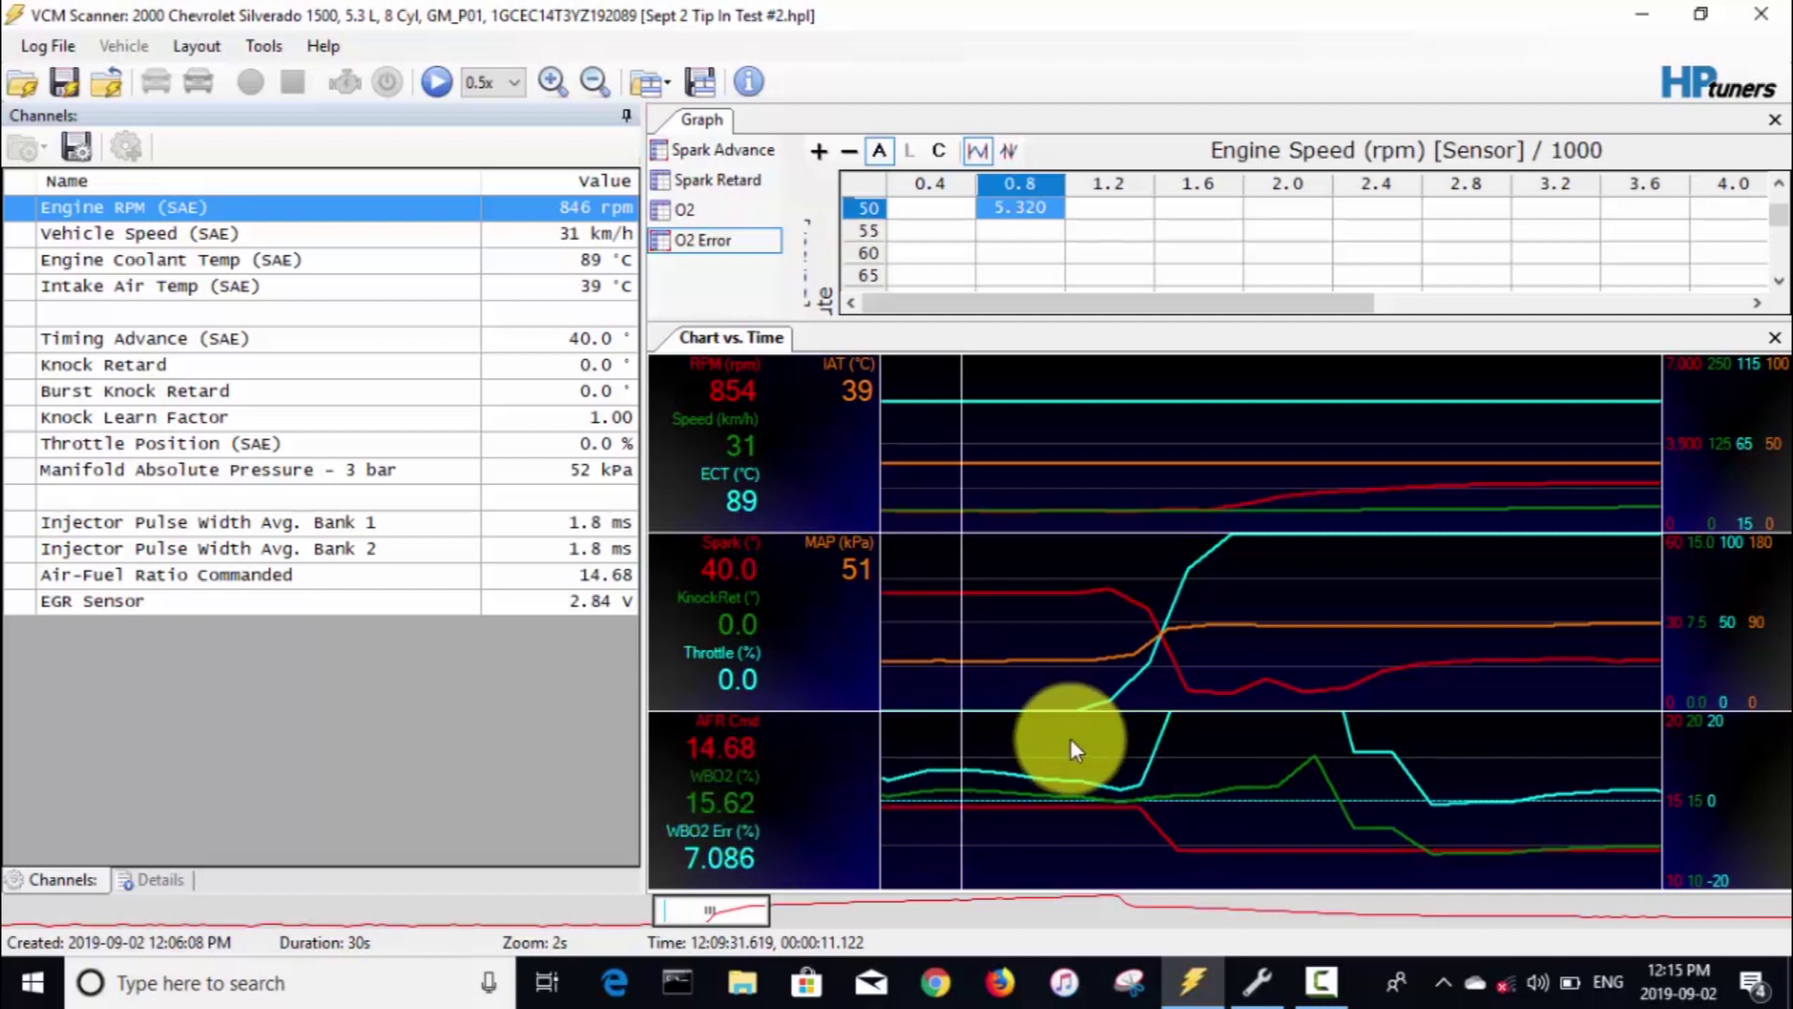
left_click(1118, 760)
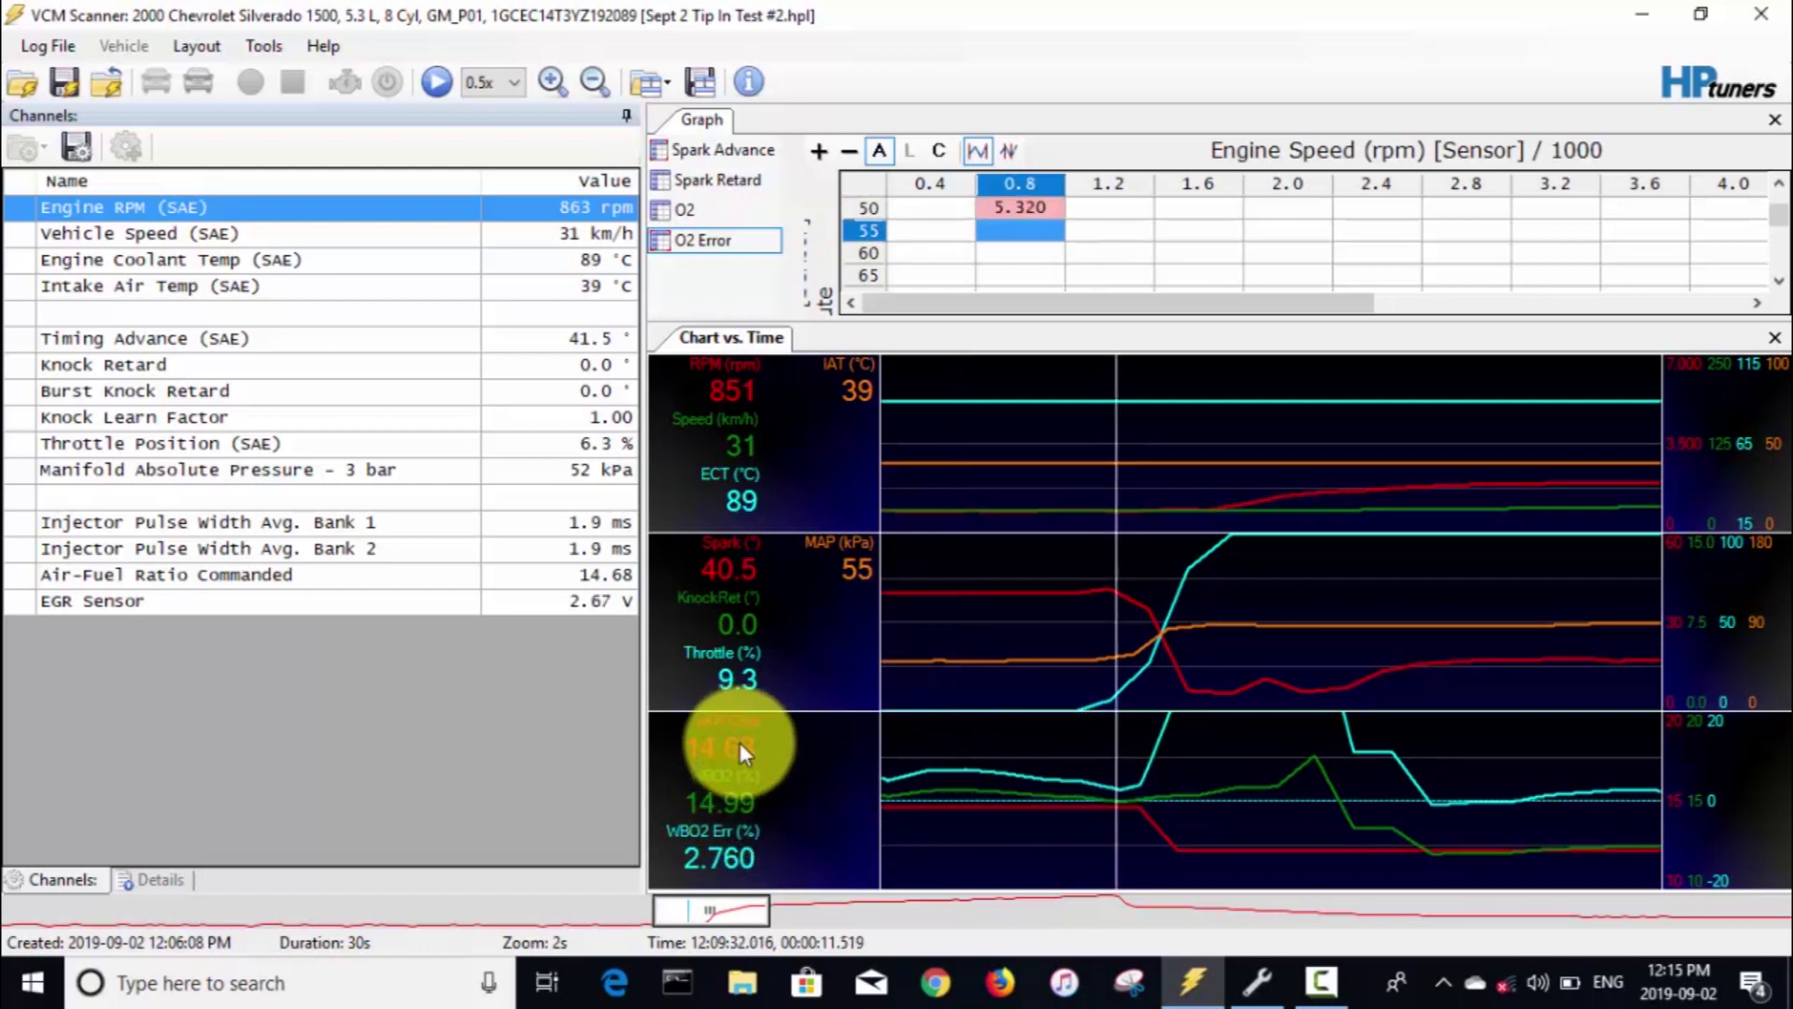
left_click(1226, 787)
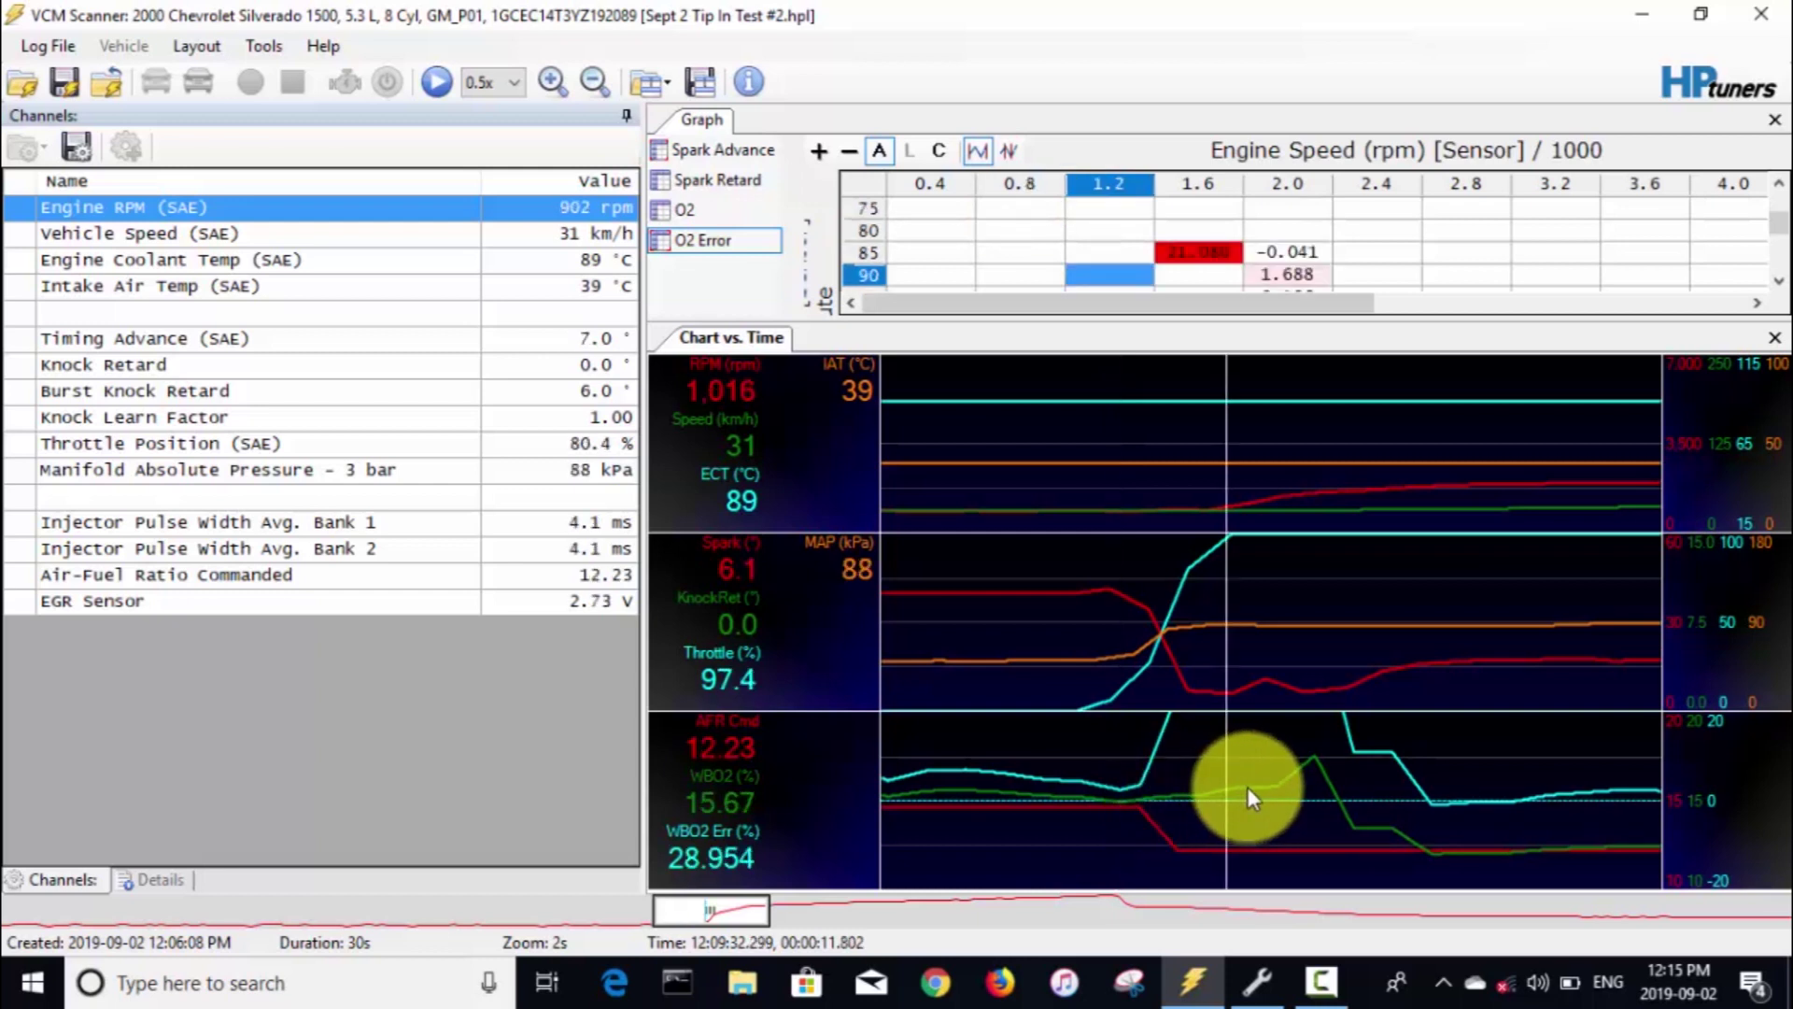
left_click(1247, 787)
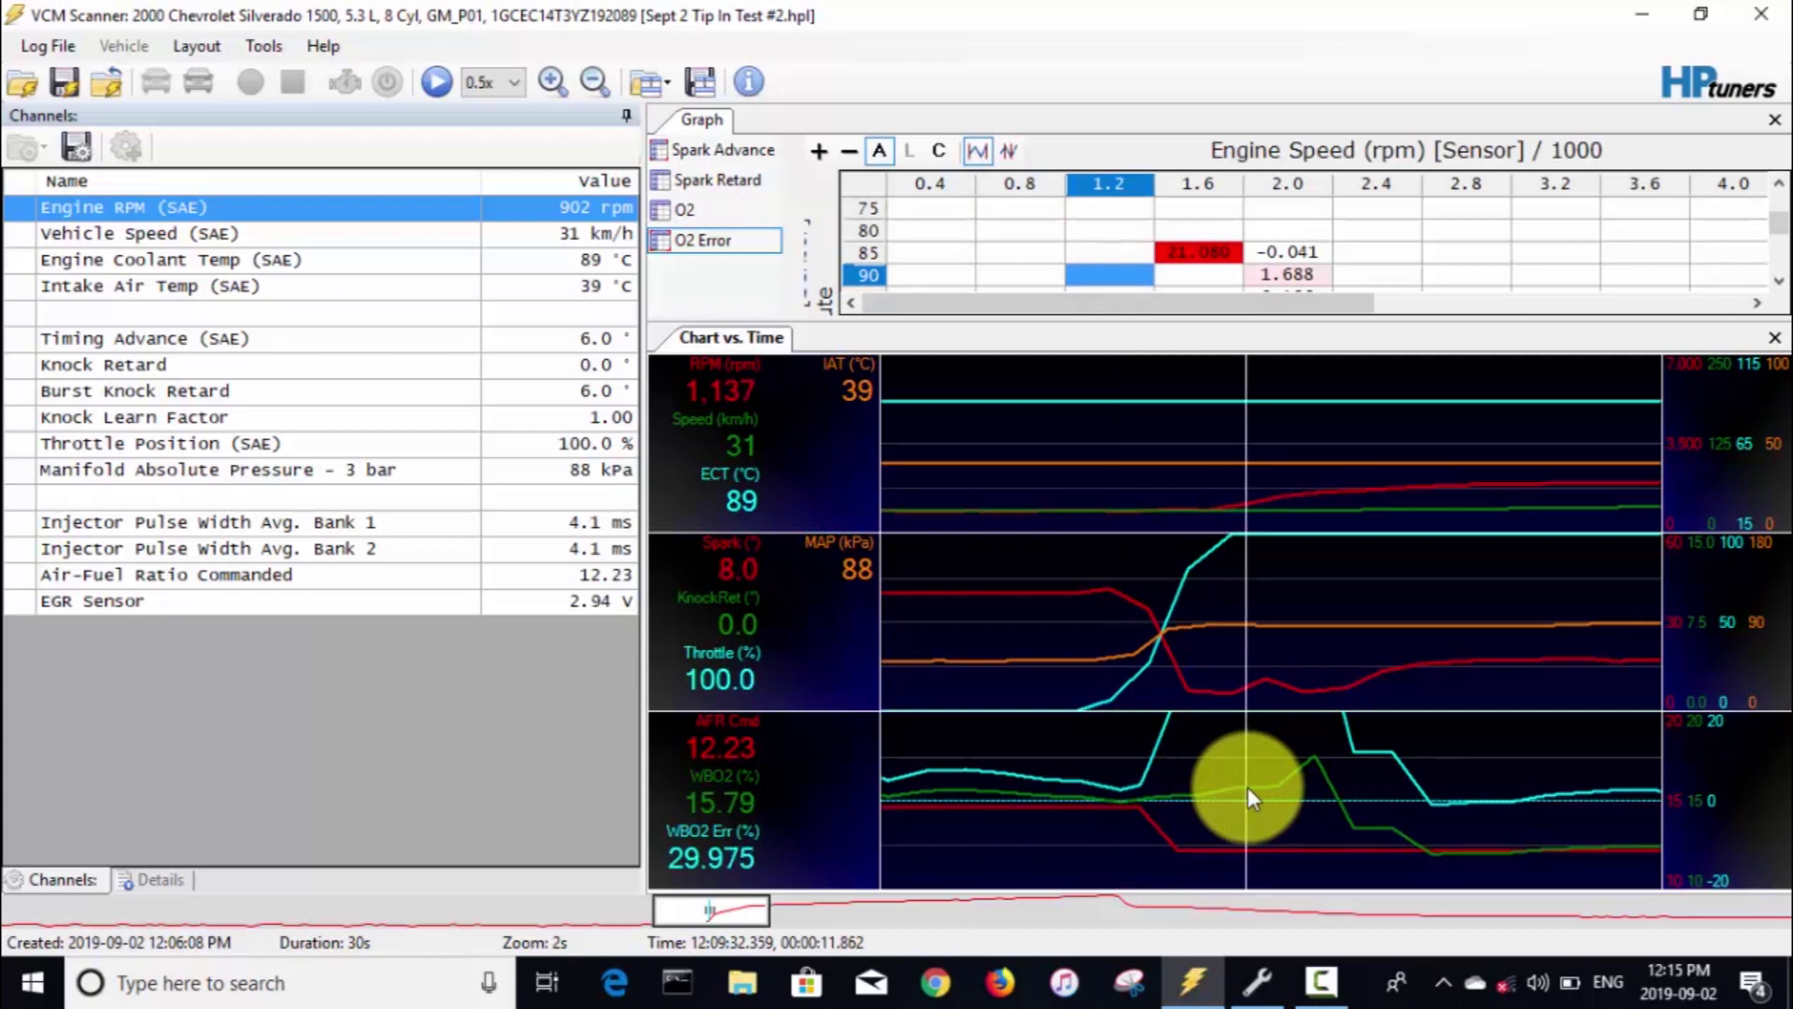
key("Right")
key("Right")
key("Right")
key("Right")
key("Right")
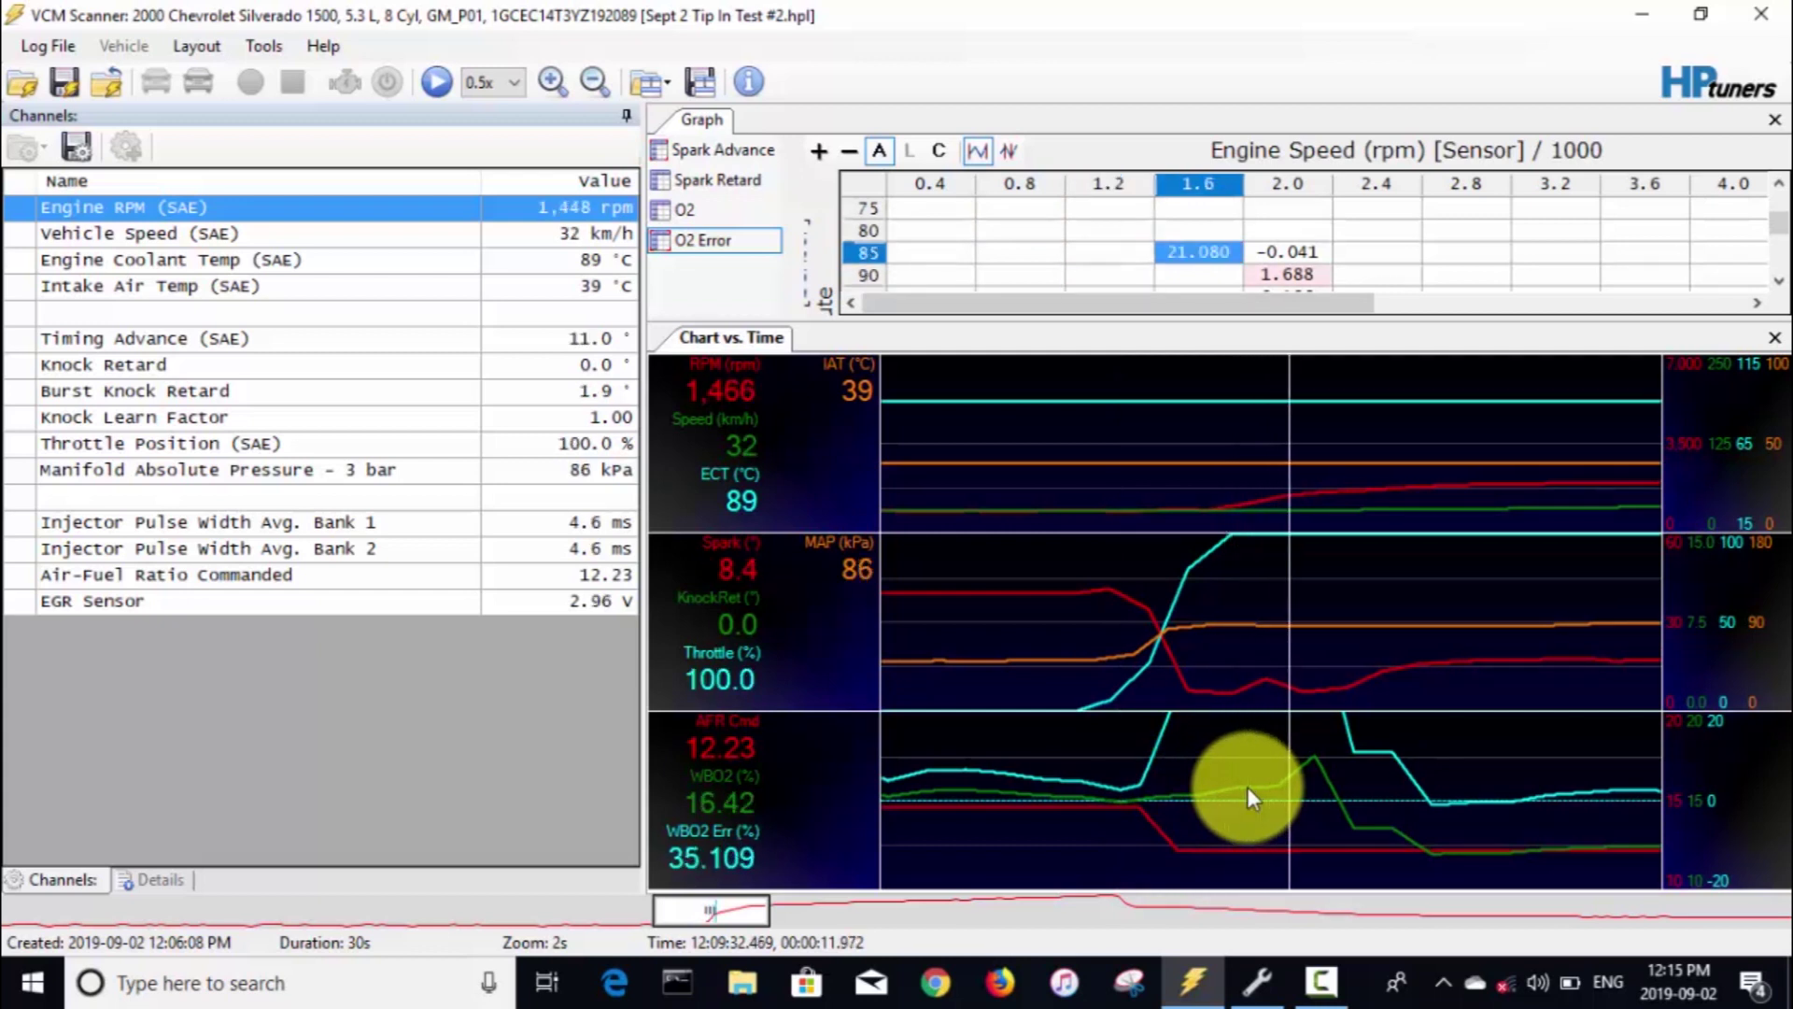
key("Right")
key("Right")
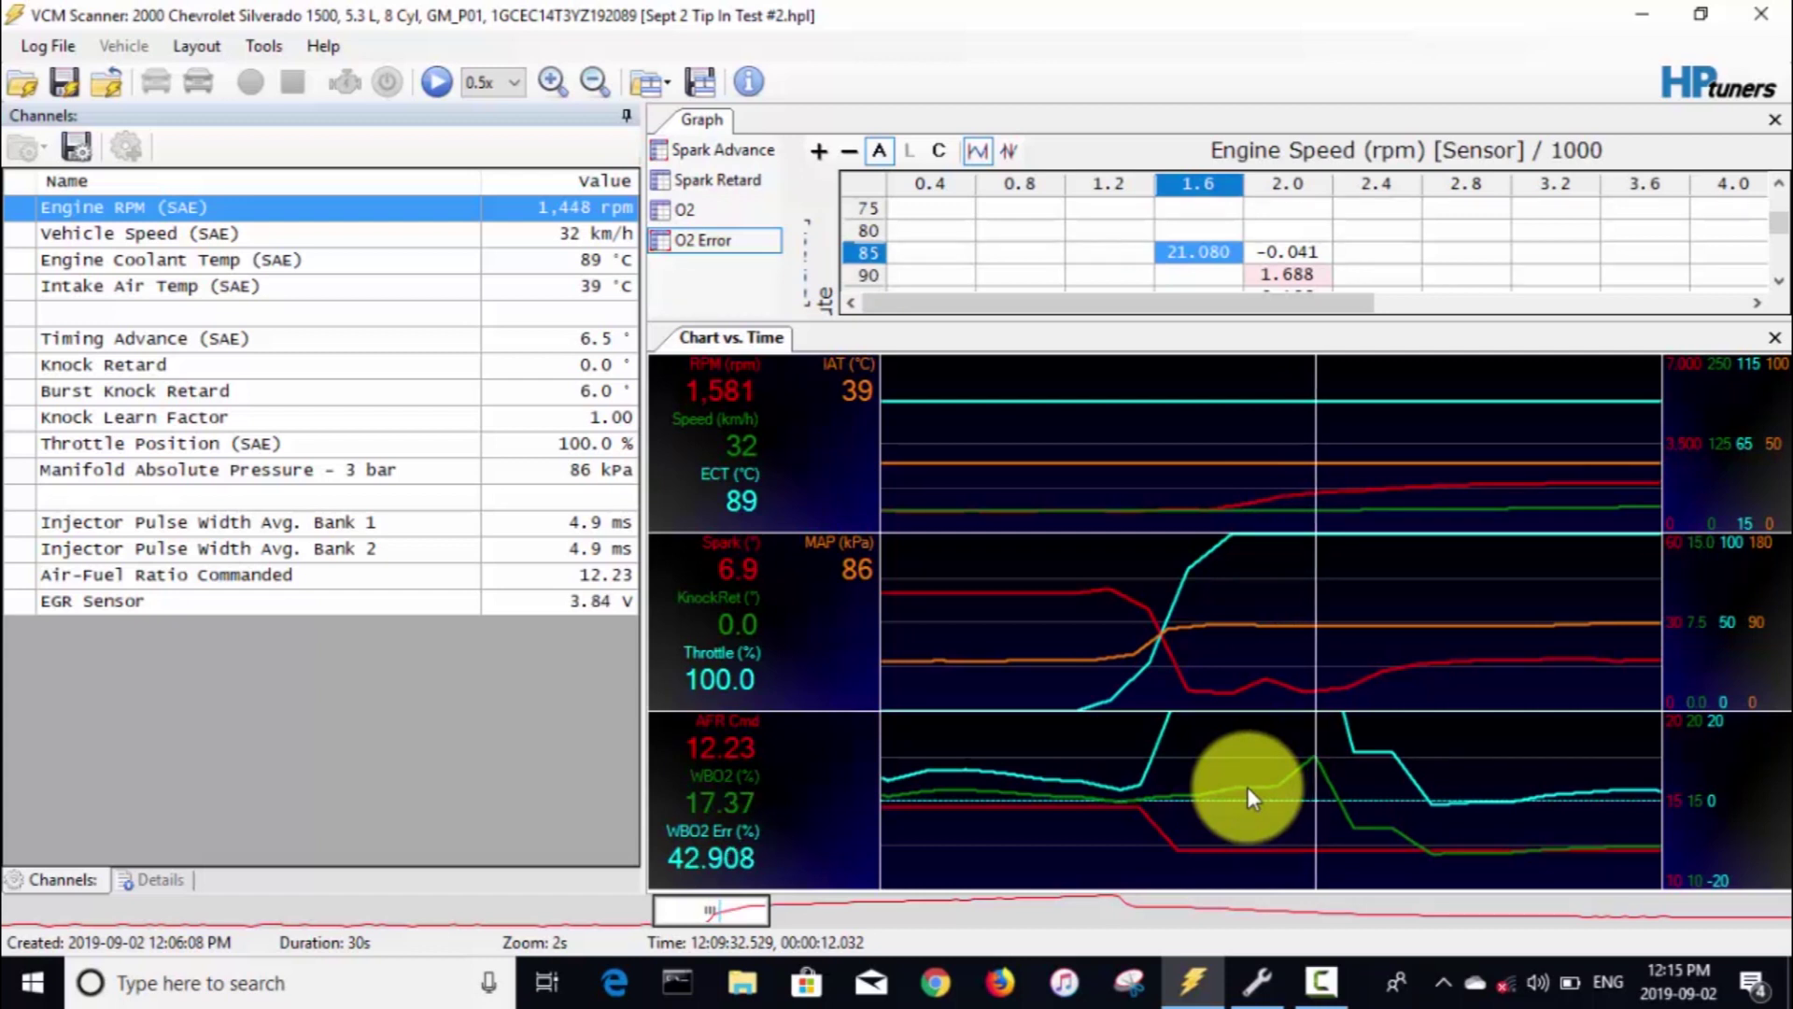
key("Left")
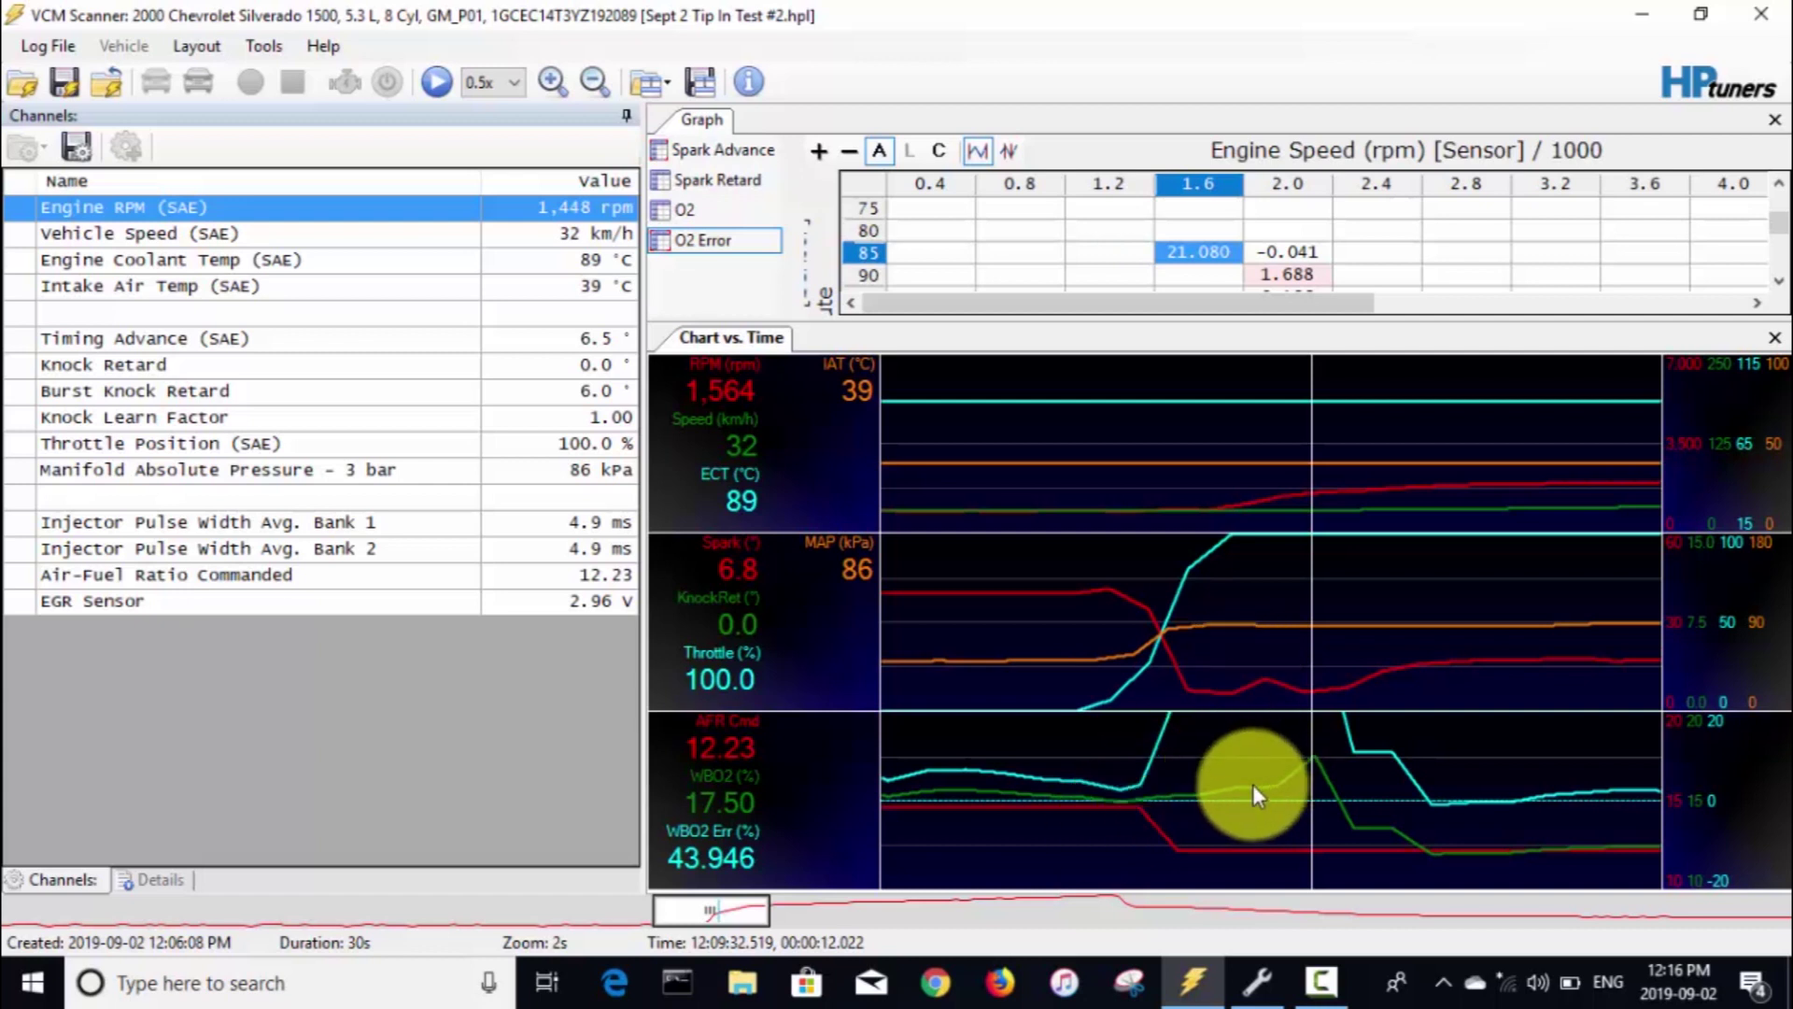
left_click(1286, 740)
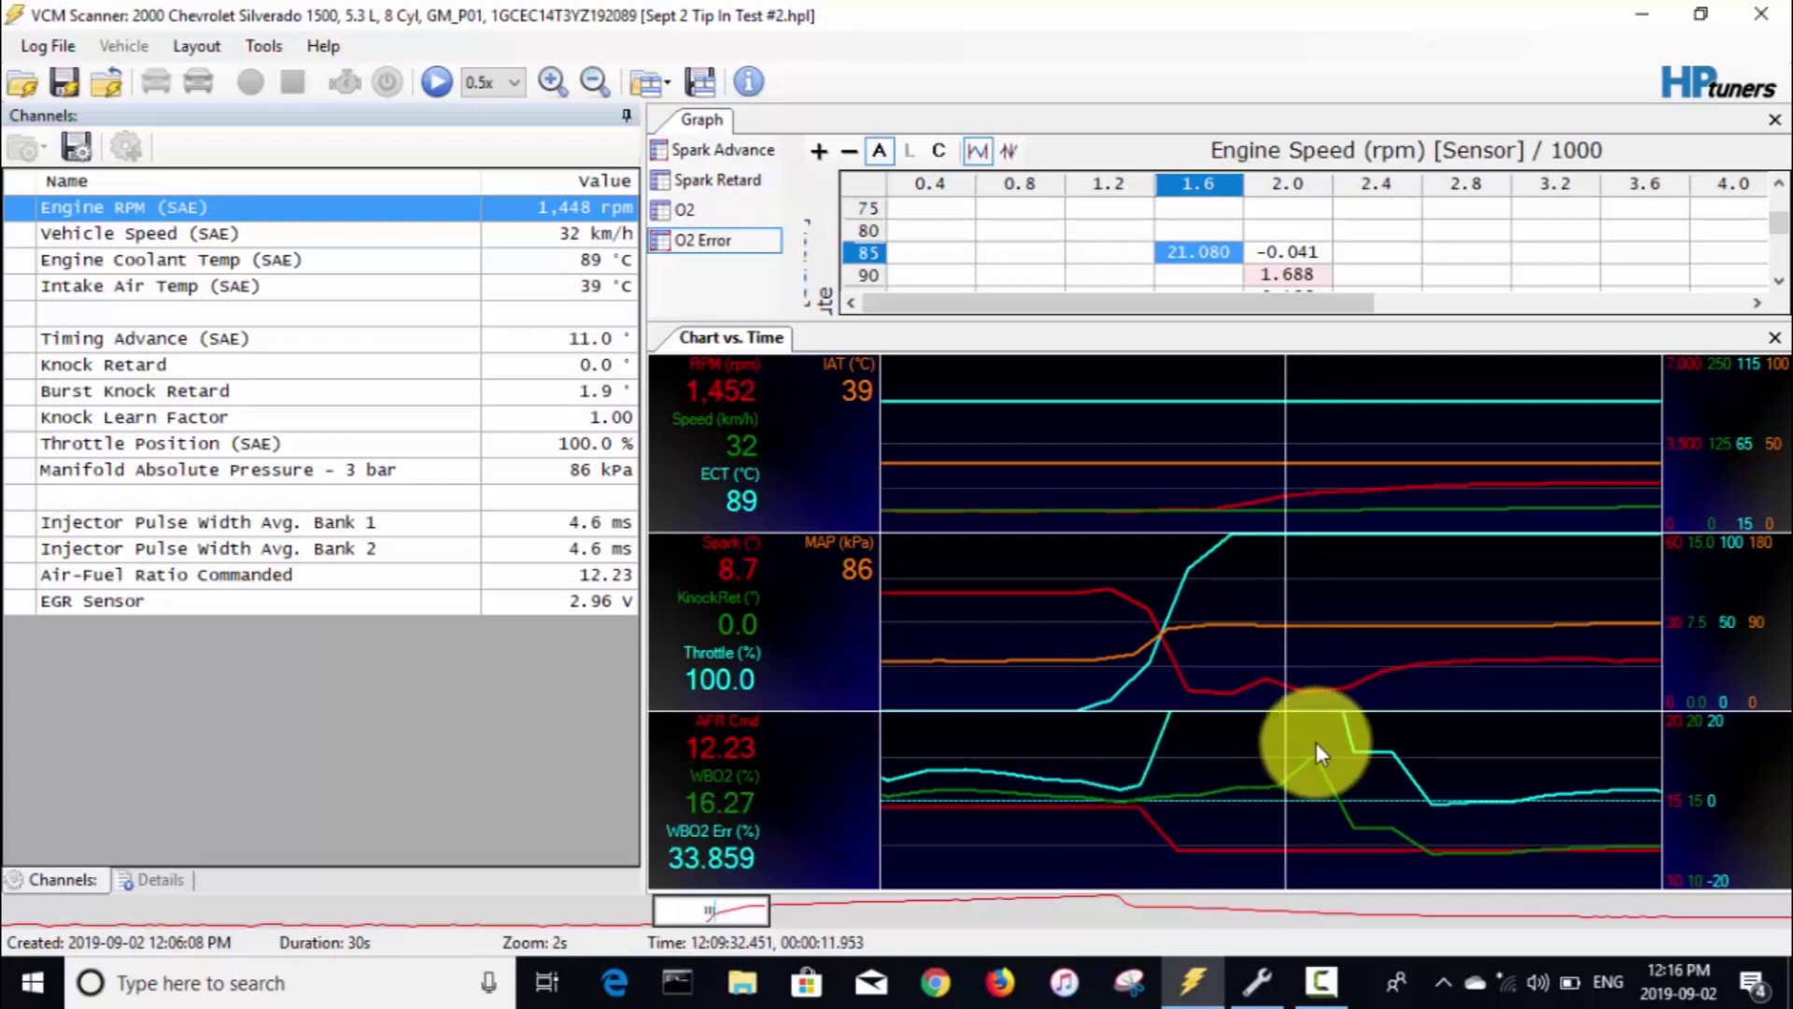
left_click(1313, 743)
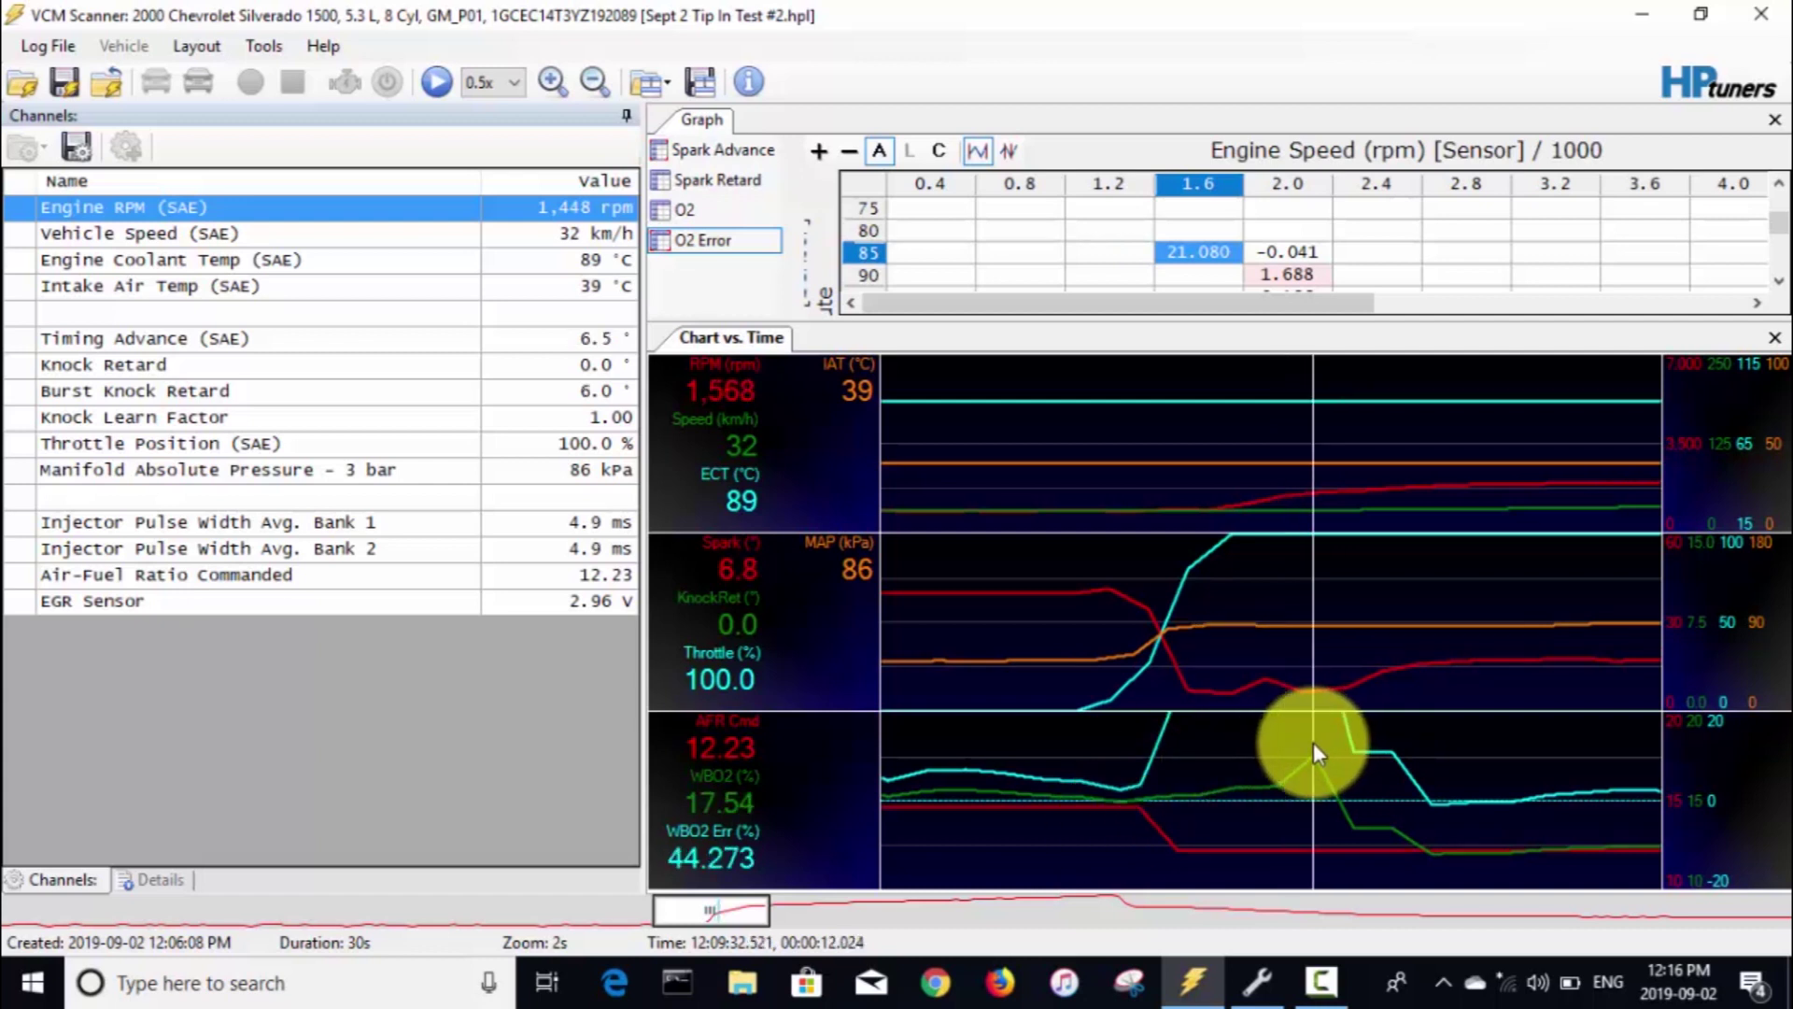